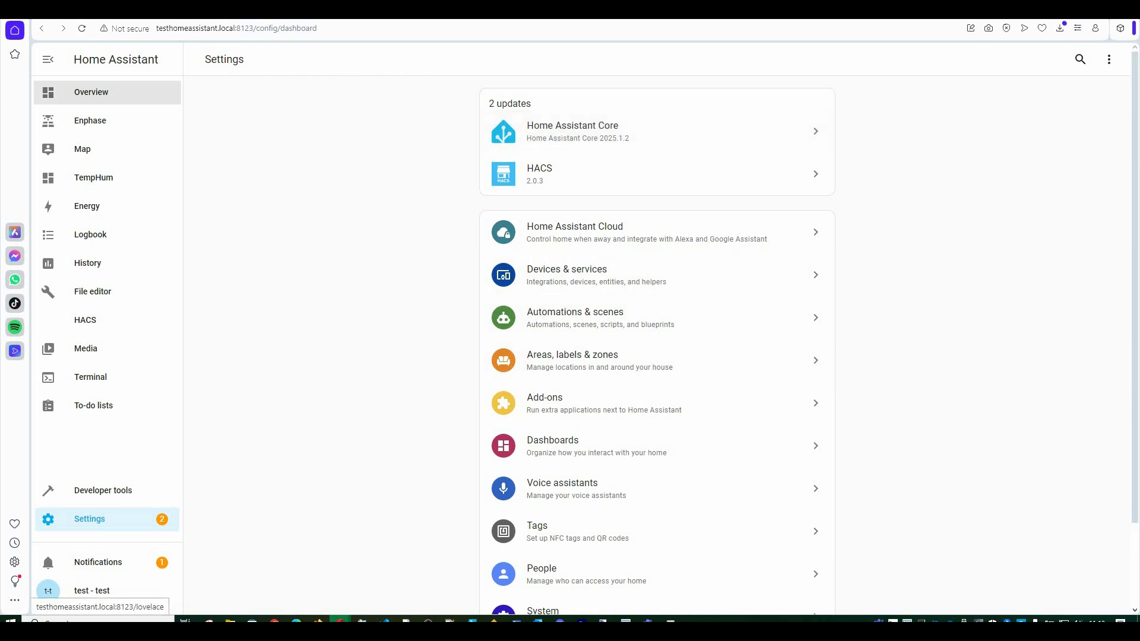
# Step: Open the Overview dashboard and inspect the history graph of the Envoy's available ACB battery energy
pyautogui.click(91, 92)
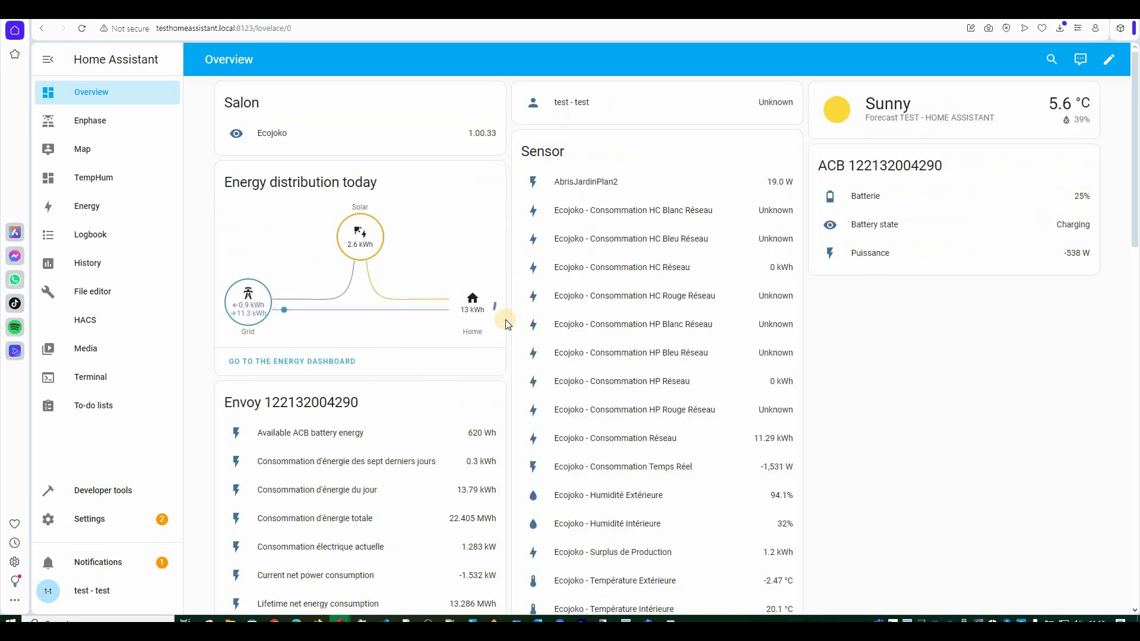
pyautogui.scroll(-3, 356, 308)
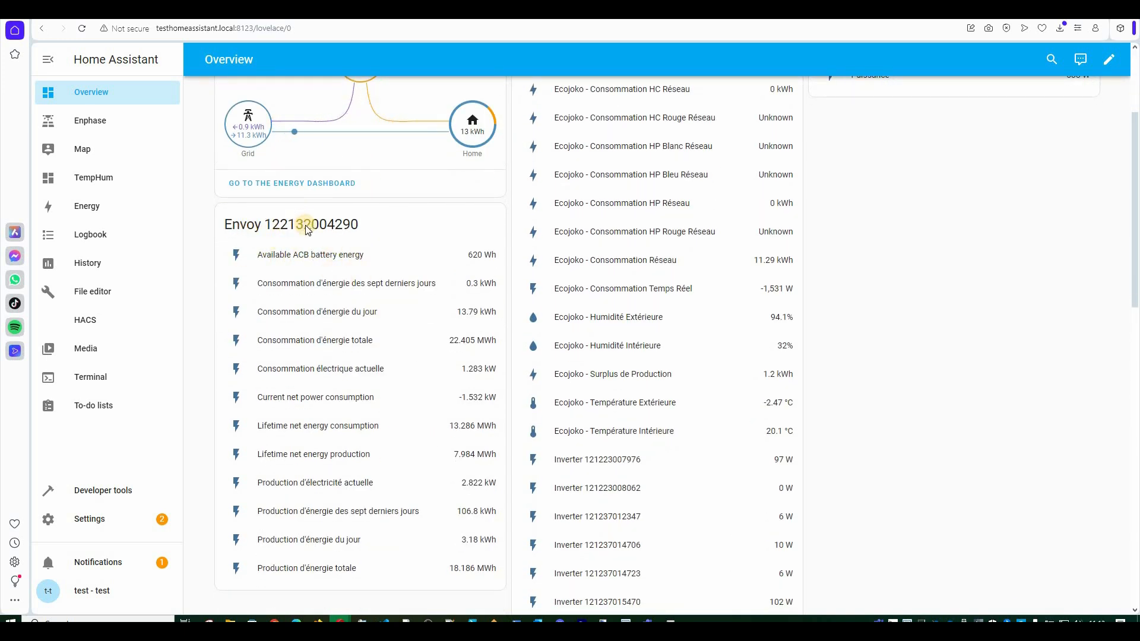
pyautogui.scroll(-2, 278, 110)
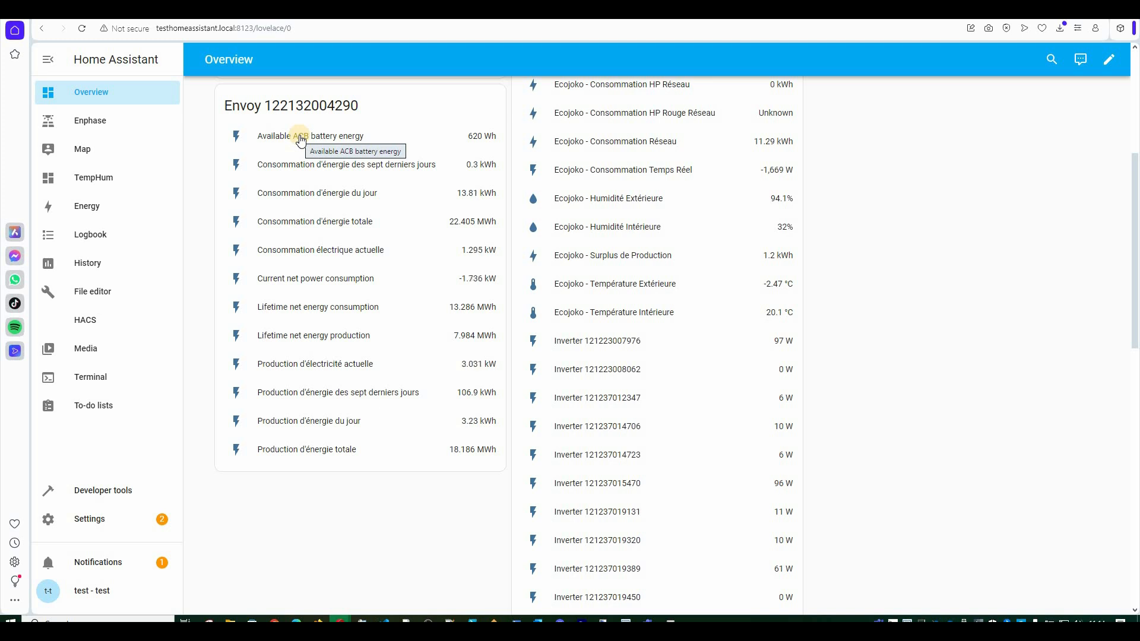
pyautogui.click(336, 139)
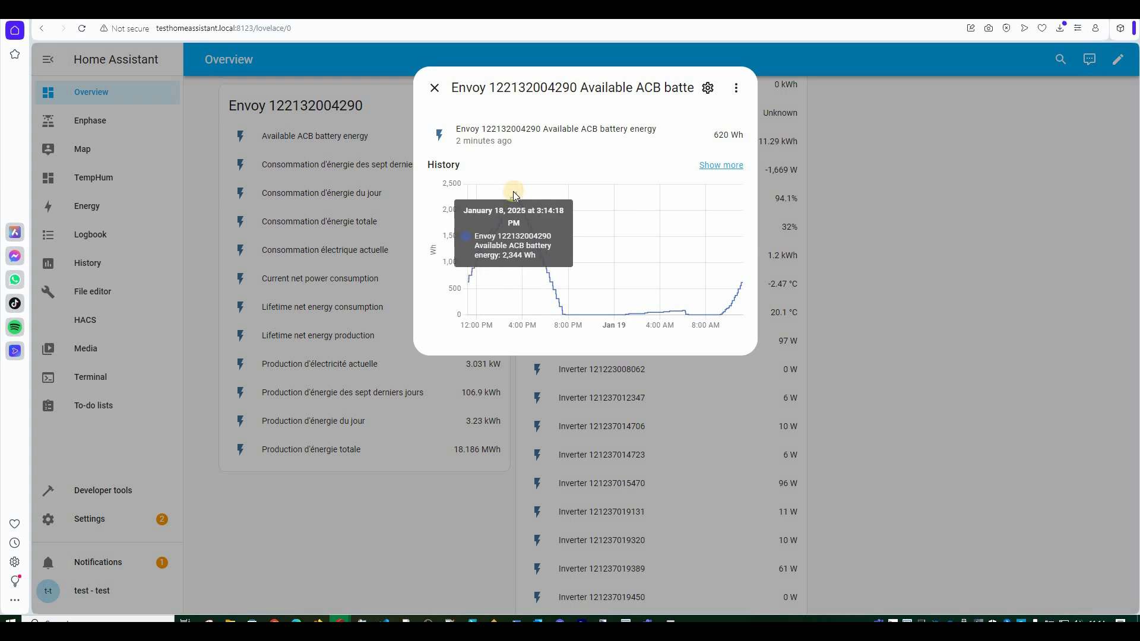
pyautogui.moveTo(515, 195)
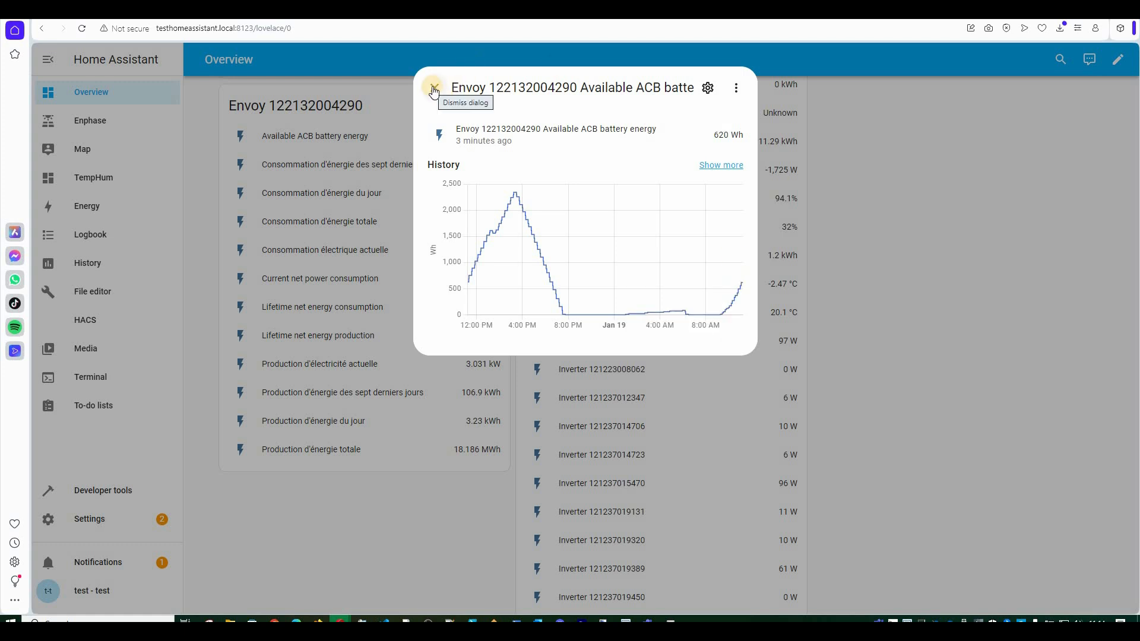
pyautogui.click(334, 344)
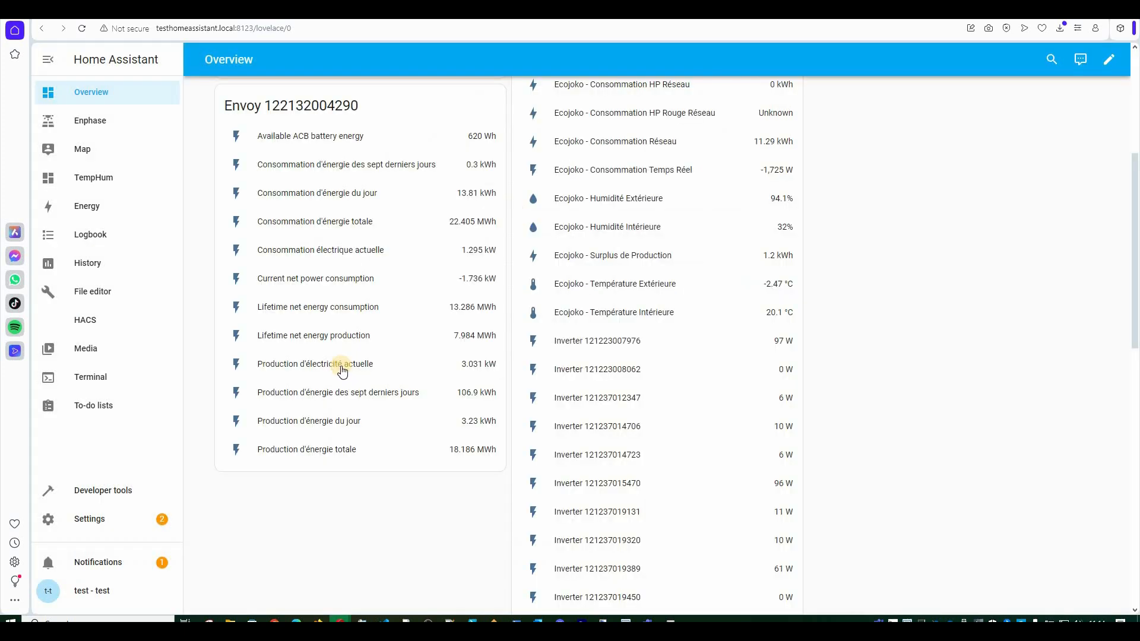
# Step: Look over the inverter and ACB sensors, and open the full history of the Envoy's available ACB battery energy
pyautogui.scroll(4, 343, 371)
pyautogui.scroll(-10, 342, 371)
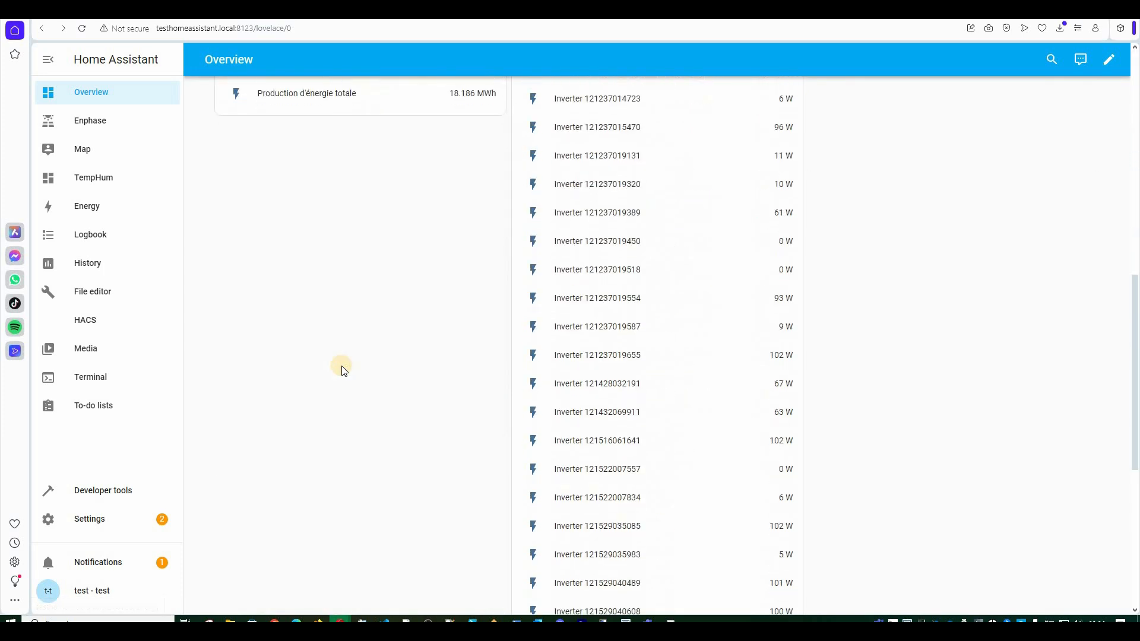
pyautogui.scroll(-7, 343, 372)
pyautogui.scroll(18, 404, 371)
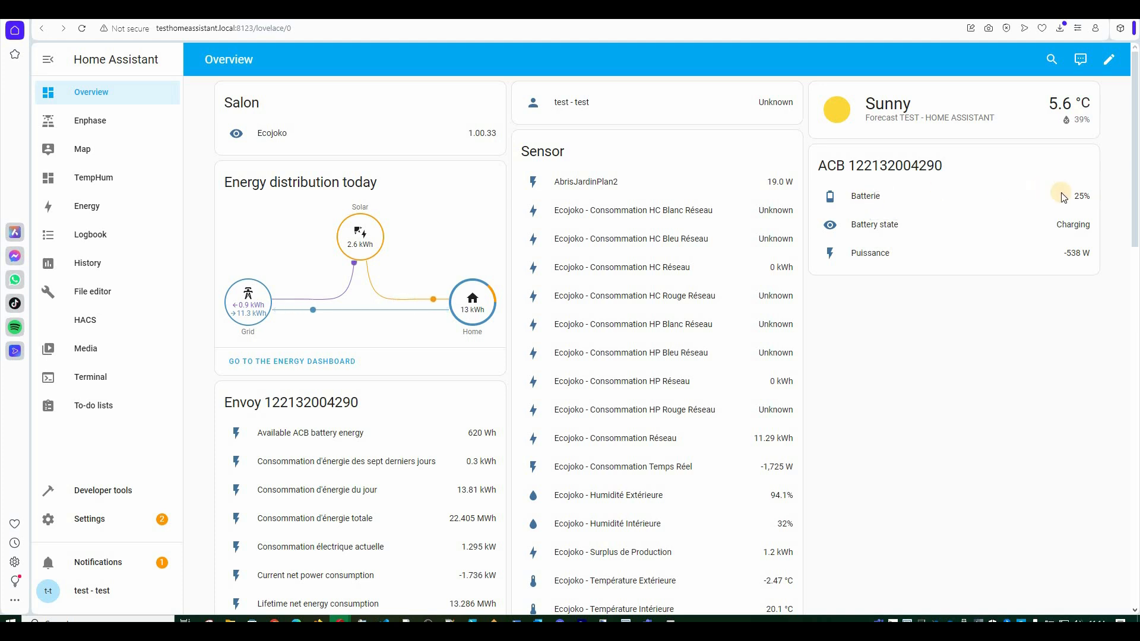
pyautogui.click(1081, 198)
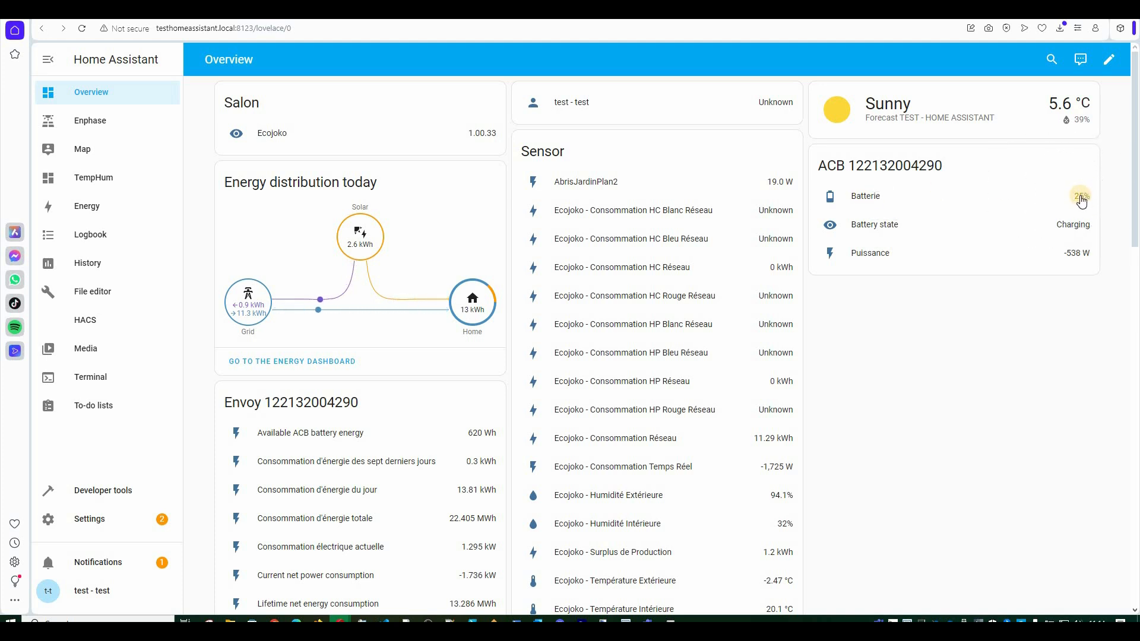
pyautogui.click(339, 438)
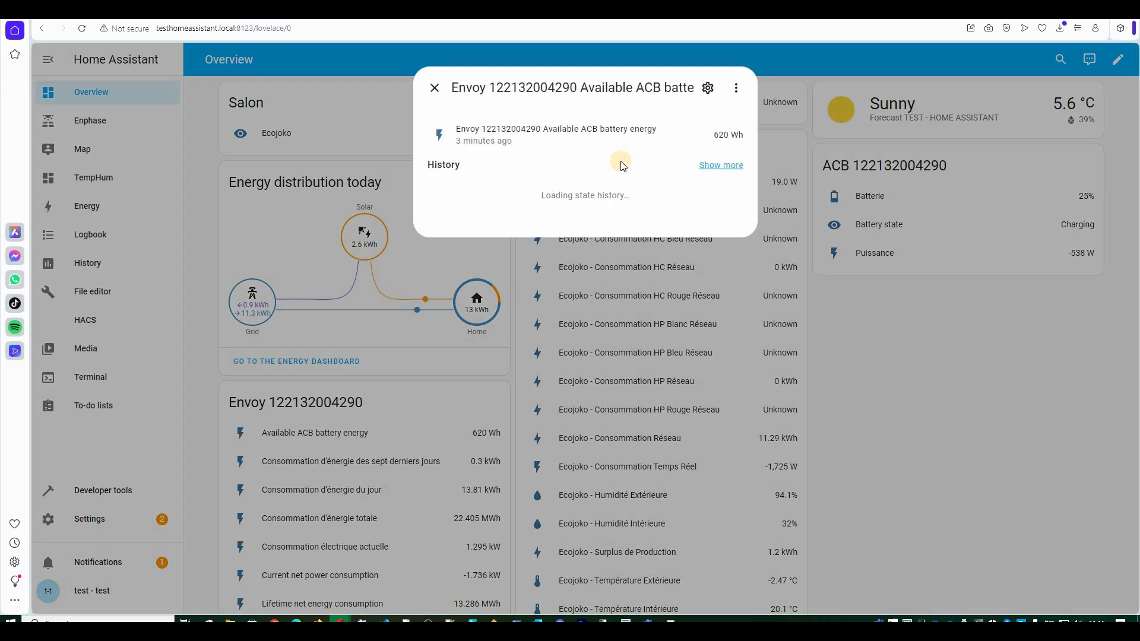
pyautogui.click(706, 169)
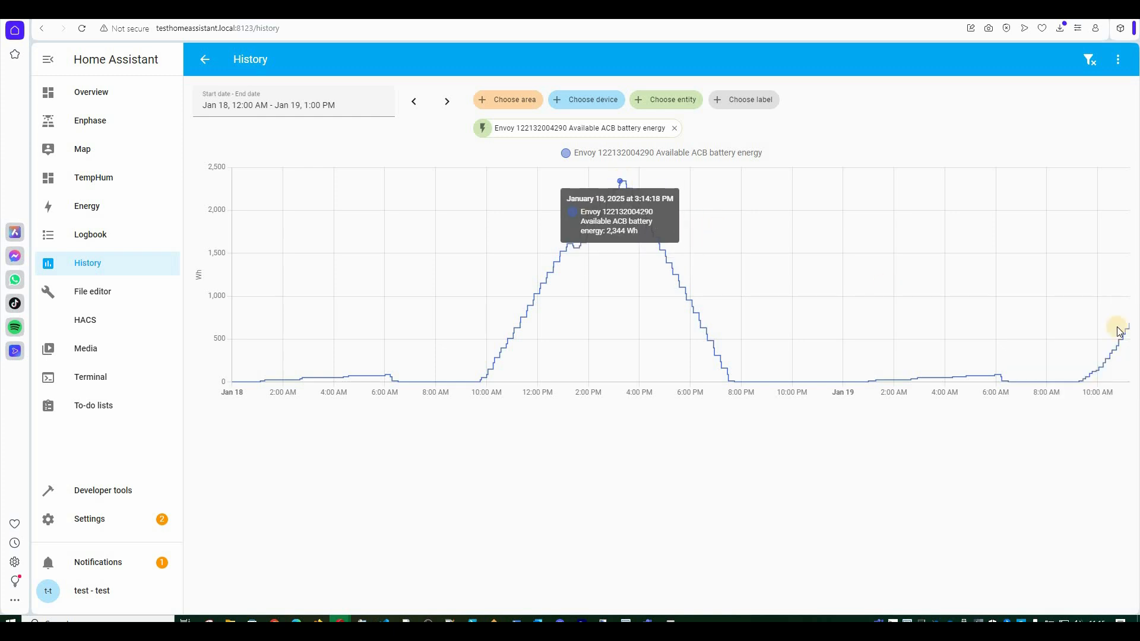
# Step: Return to the Overview dashboard and examine the full history graph of the ACB battery's Puissance sensor
pyautogui.click(79, 98)
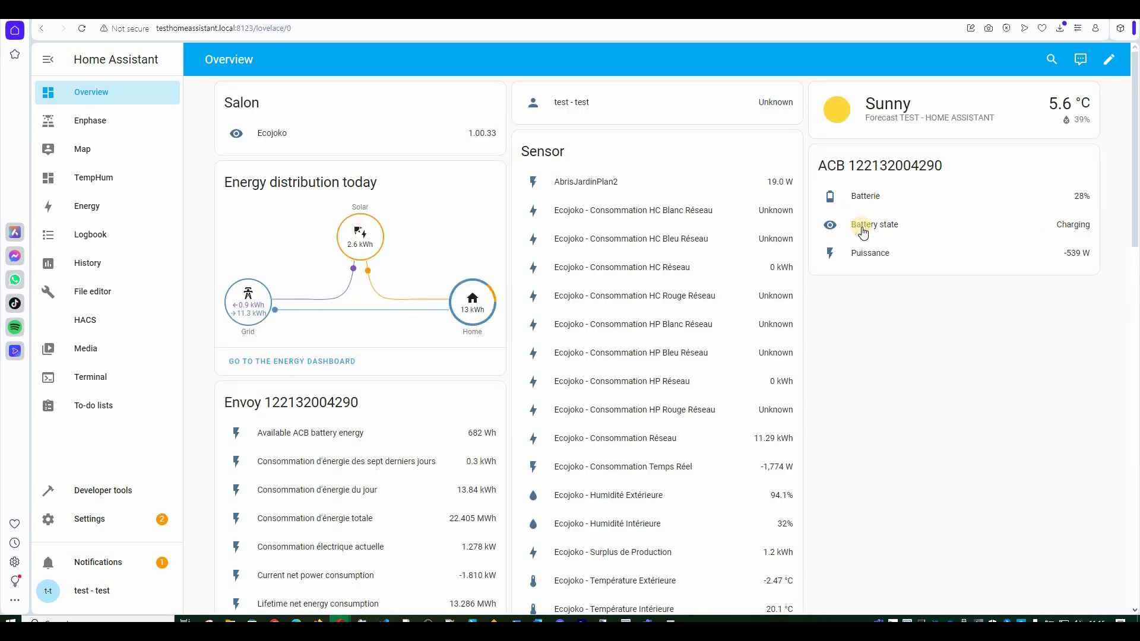
pyautogui.click(1074, 226)
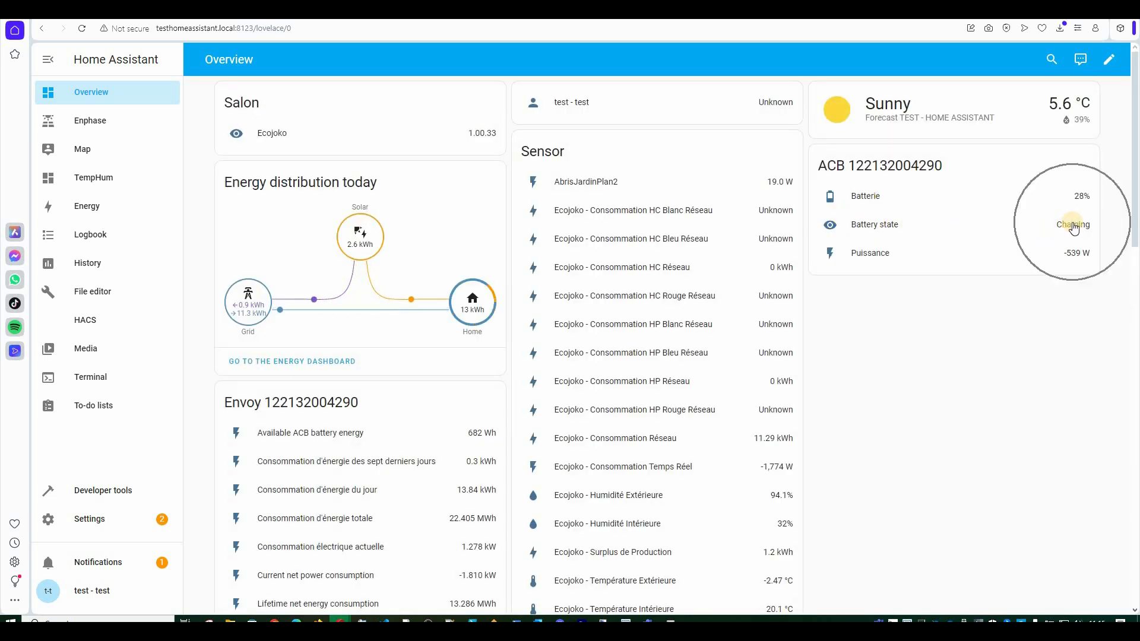
pyautogui.click(867, 258)
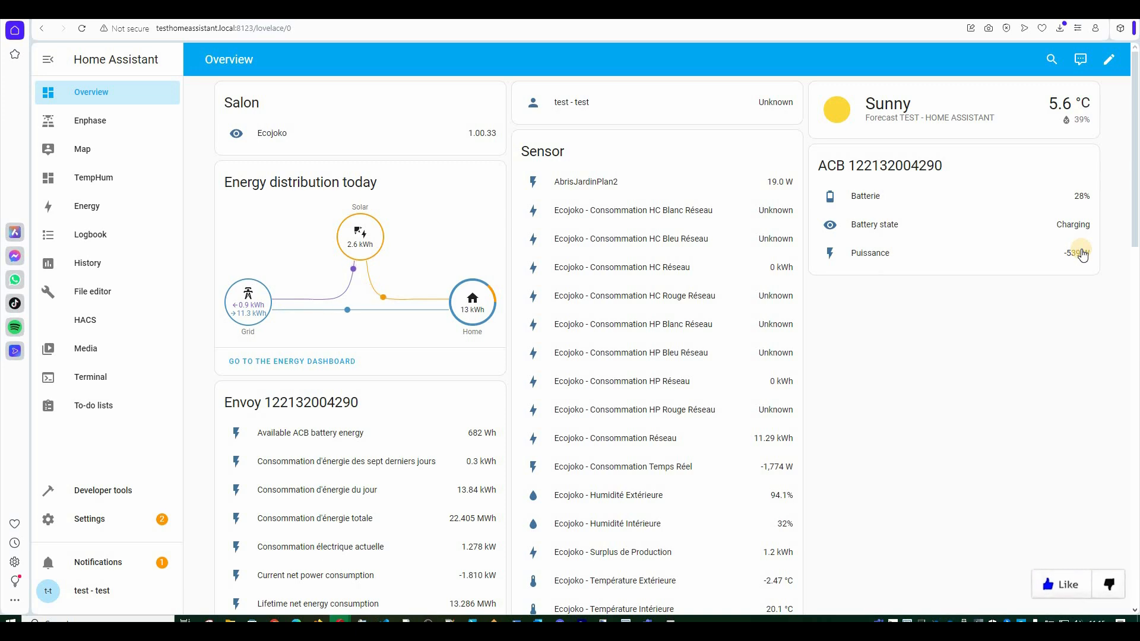
pyautogui.click(866, 254)
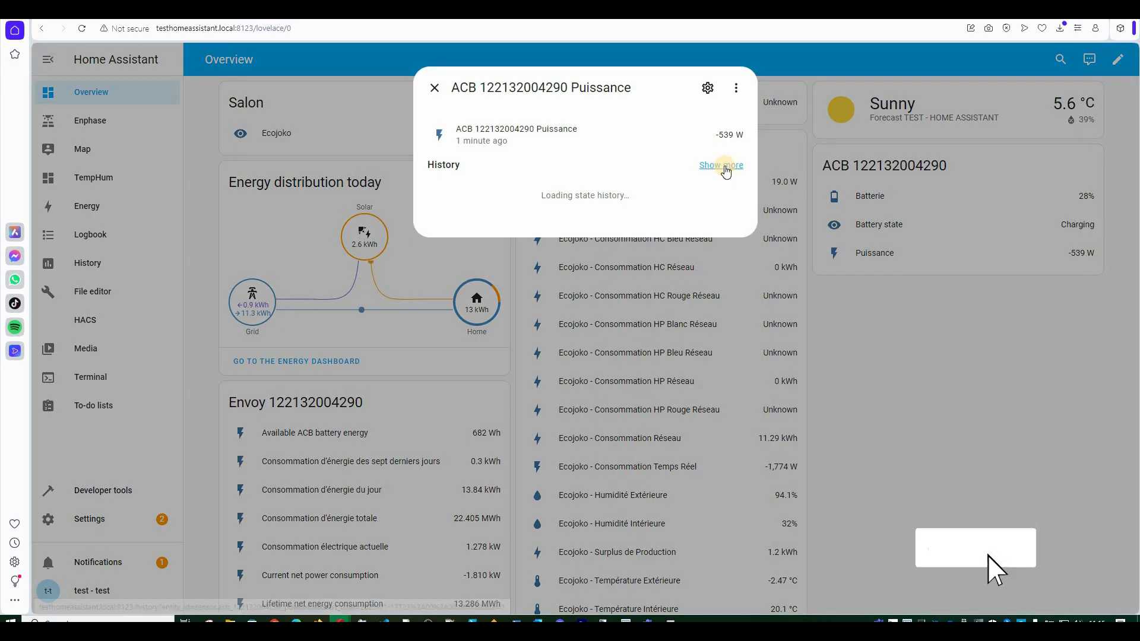
pyautogui.click(724, 166)
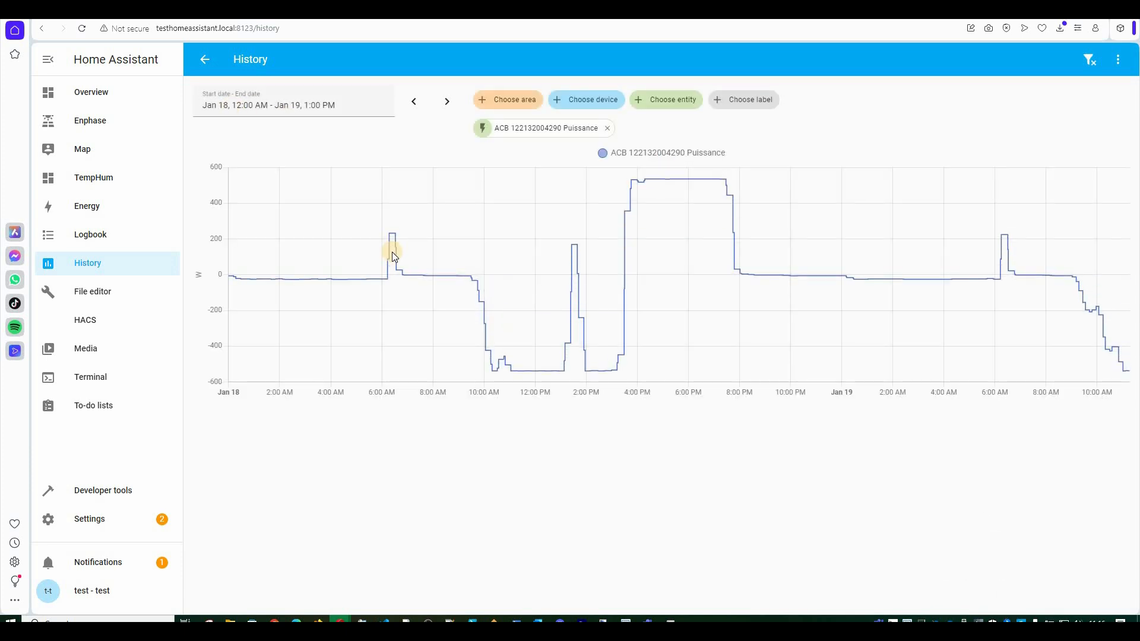
pyautogui.moveTo(195, 278)
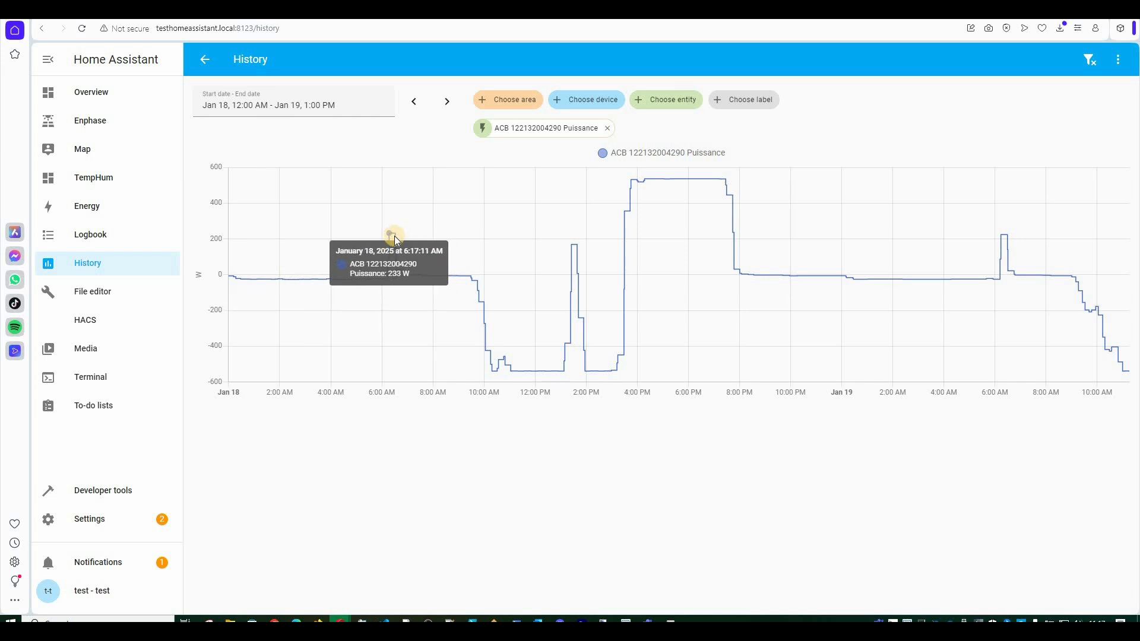
# Step: Open the Energy dashboard's configuration page and locate the home battery storage section
pyautogui.click(84, 212)
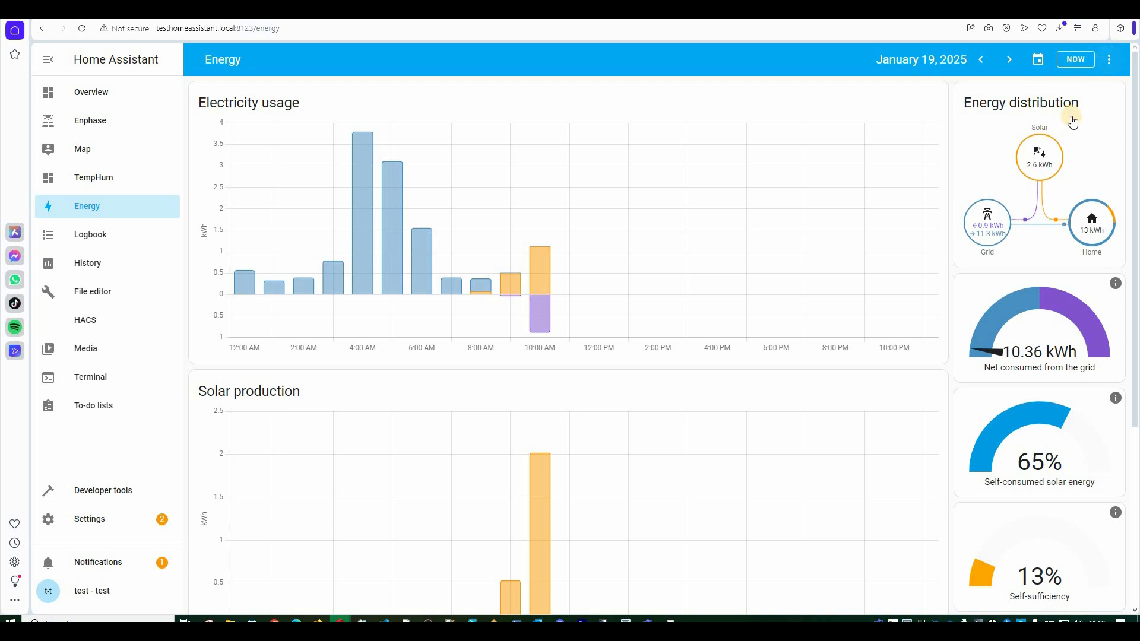
pyautogui.click(1110, 59)
pyautogui.click(1067, 119)
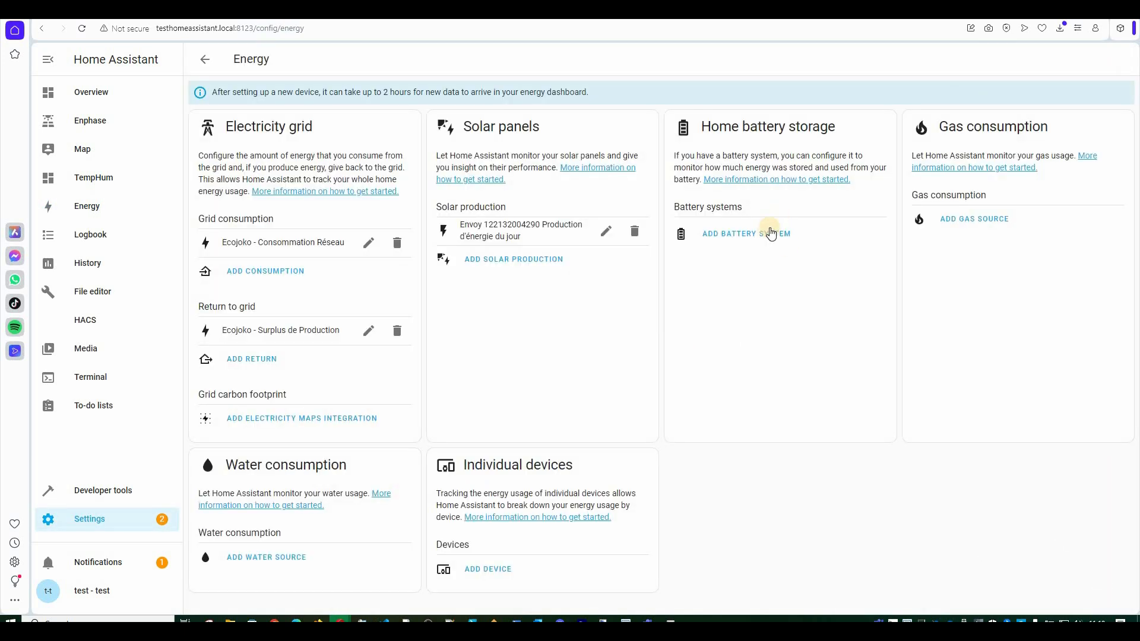
pyautogui.click(730, 232)
pyautogui.press('ctrl')
pyautogui.press('ctrl')
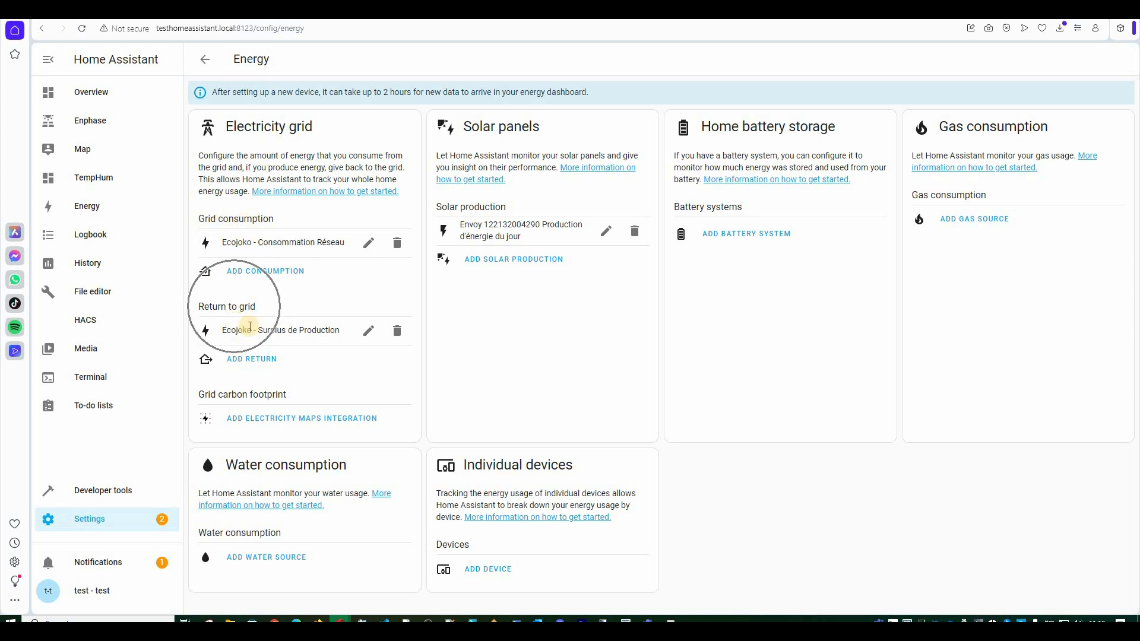
# Step: Review the sensors assigned to the electricity grid and to solar production in the energy configuration
pyautogui.click(286, 329)
pyautogui.moveTo(226, 330); pyautogui.dragTo(340, 330)
pyautogui.click(240, 307)
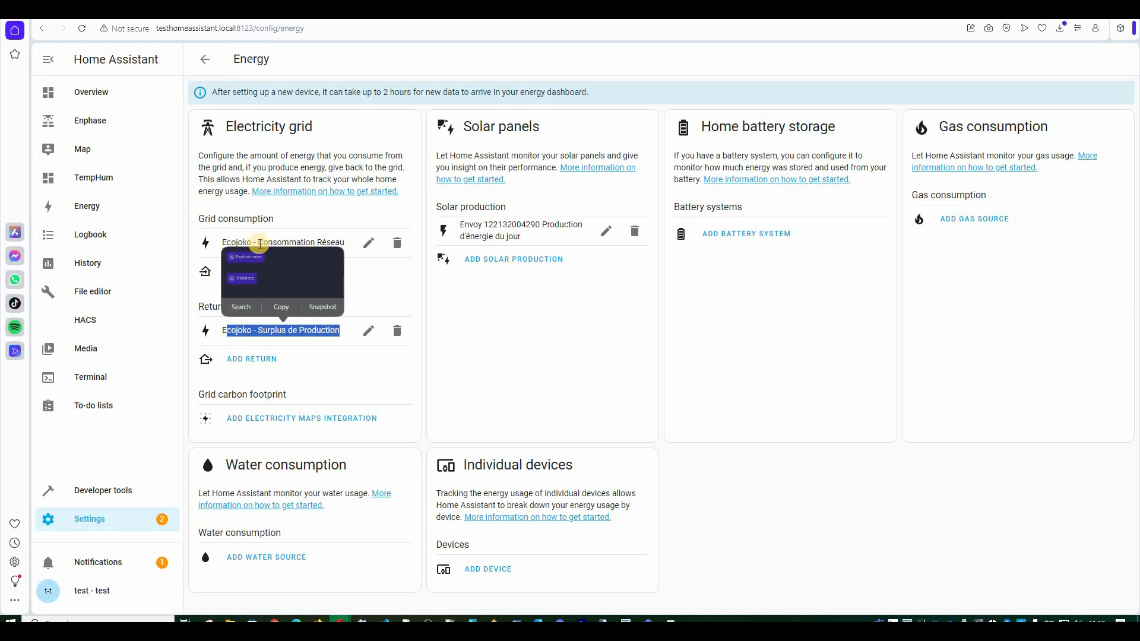
pyautogui.click(581, 331)
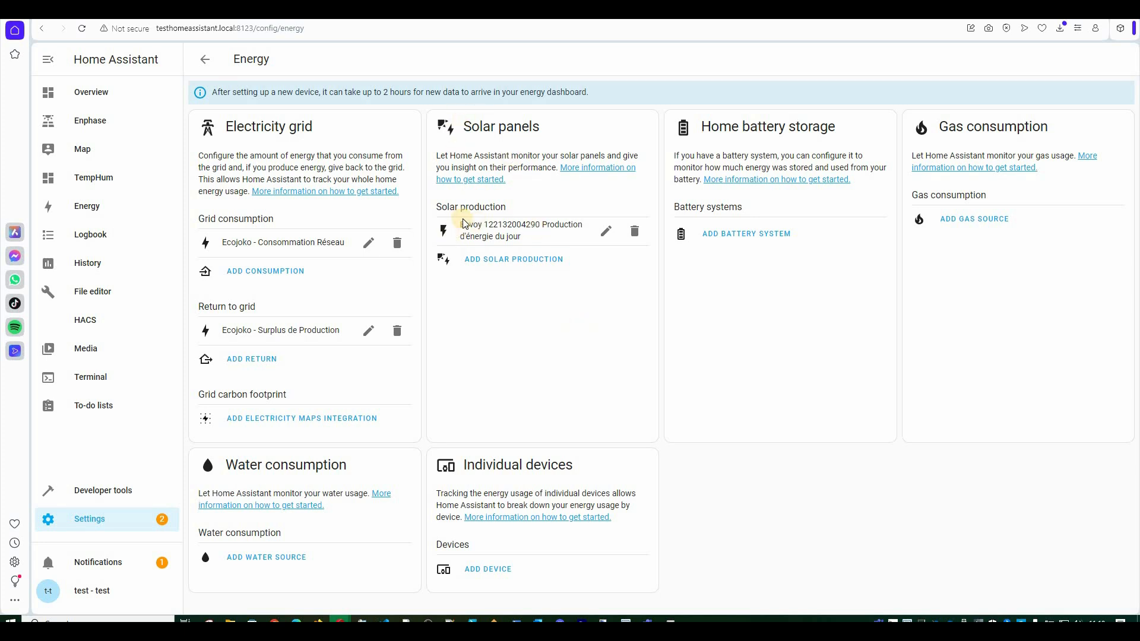
pyautogui.tripleClick(534, 240)
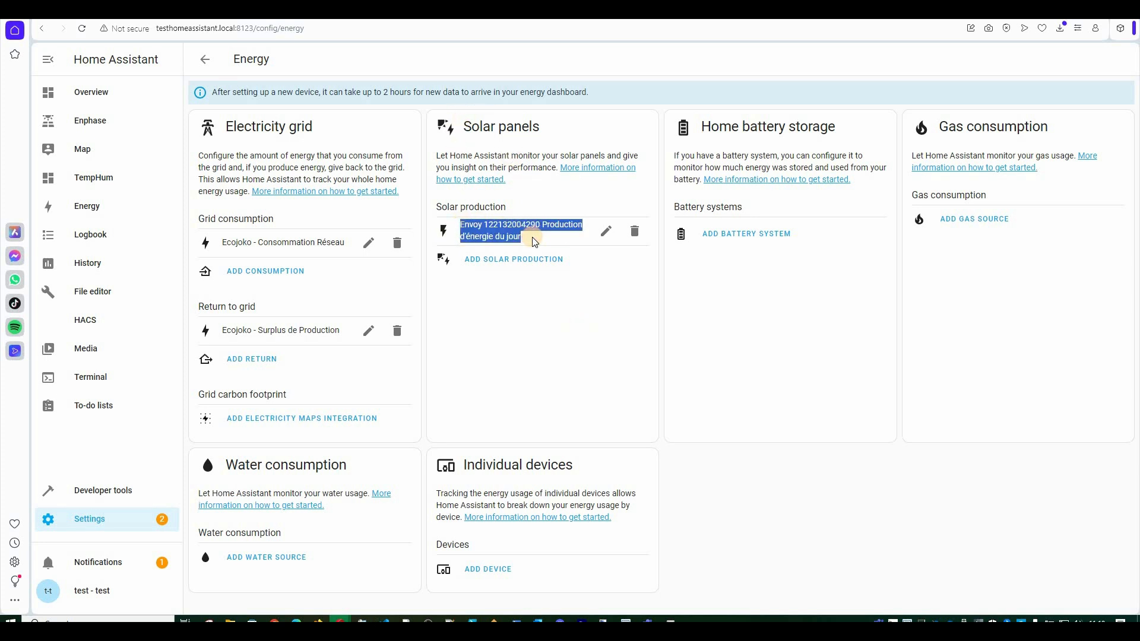
pyautogui.click(499, 205)
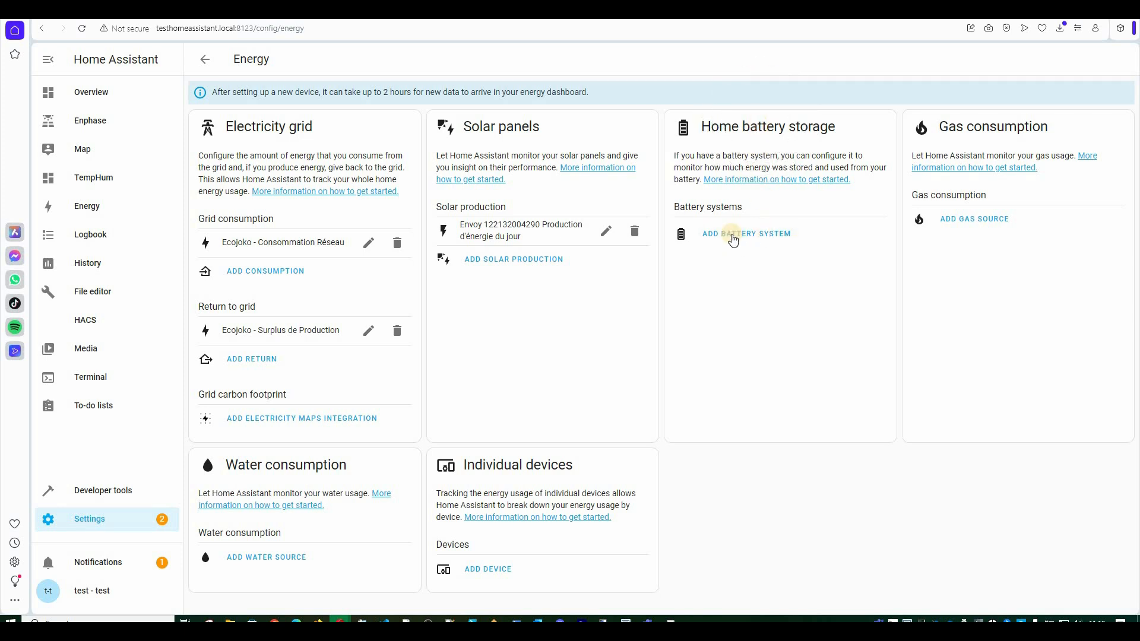
# Step: Check which sensors are offered for the energy going into the battery when adding a battery system
pyautogui.click(735, 236)
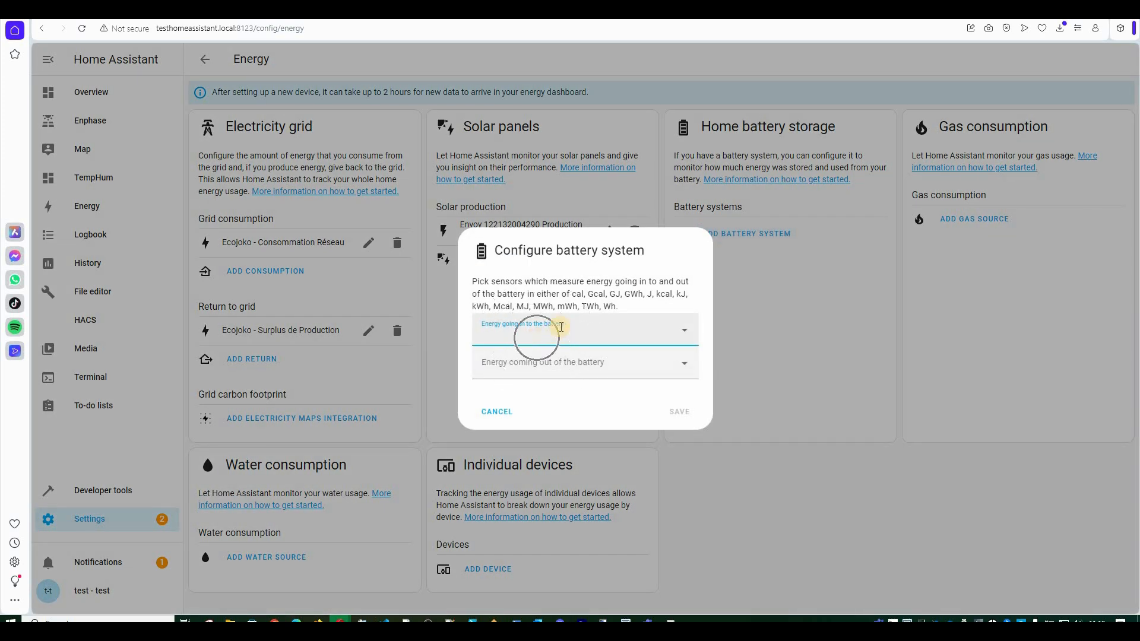
pyautogui.click(487, 329)
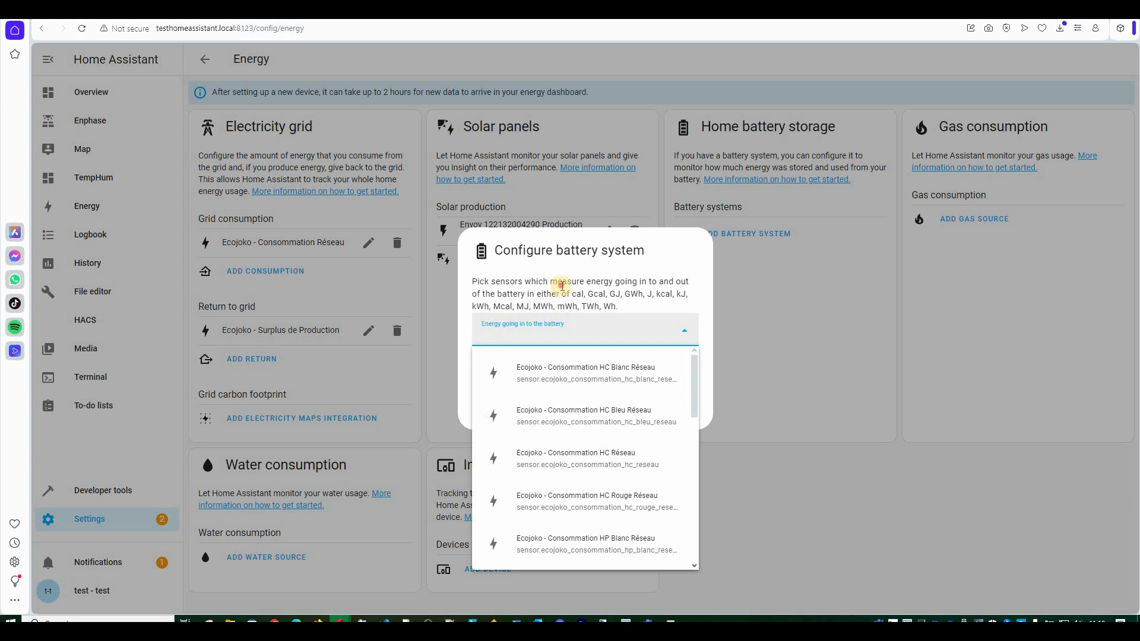
pyautogui.click(508, 328)
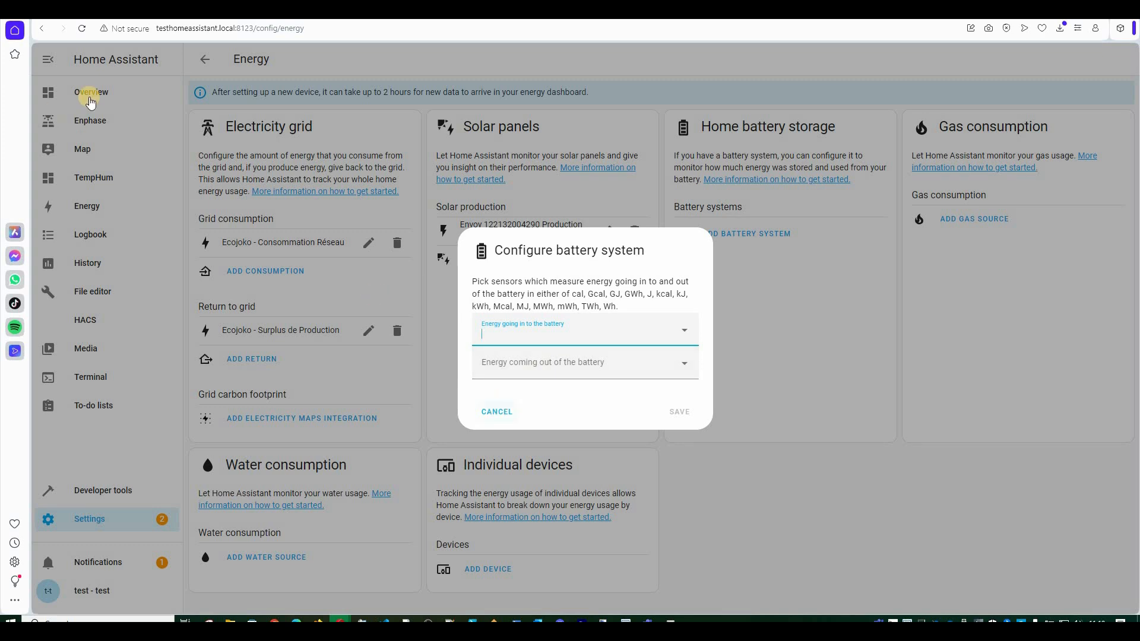
# Step: Inspect the ACB Puissance history from the Overview dashboard, and return to the Energy dashboard
pyautogui.click(89, 100)
pyautogui.click(89, 100)
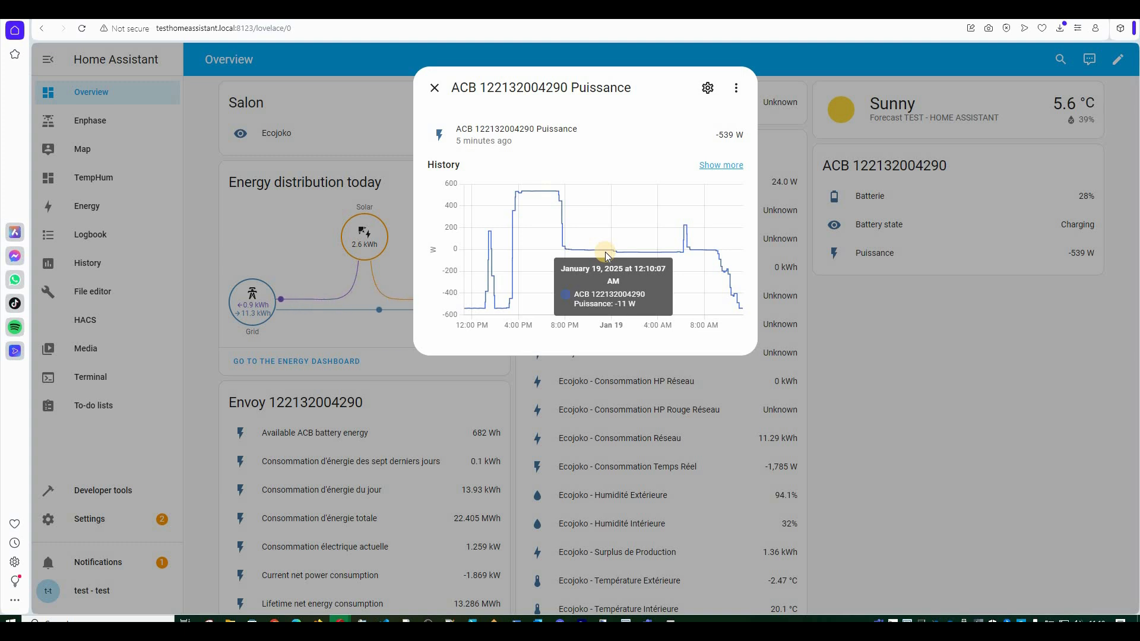
pyautogui.click(100, 210)
pyautogui.click(98, 212)
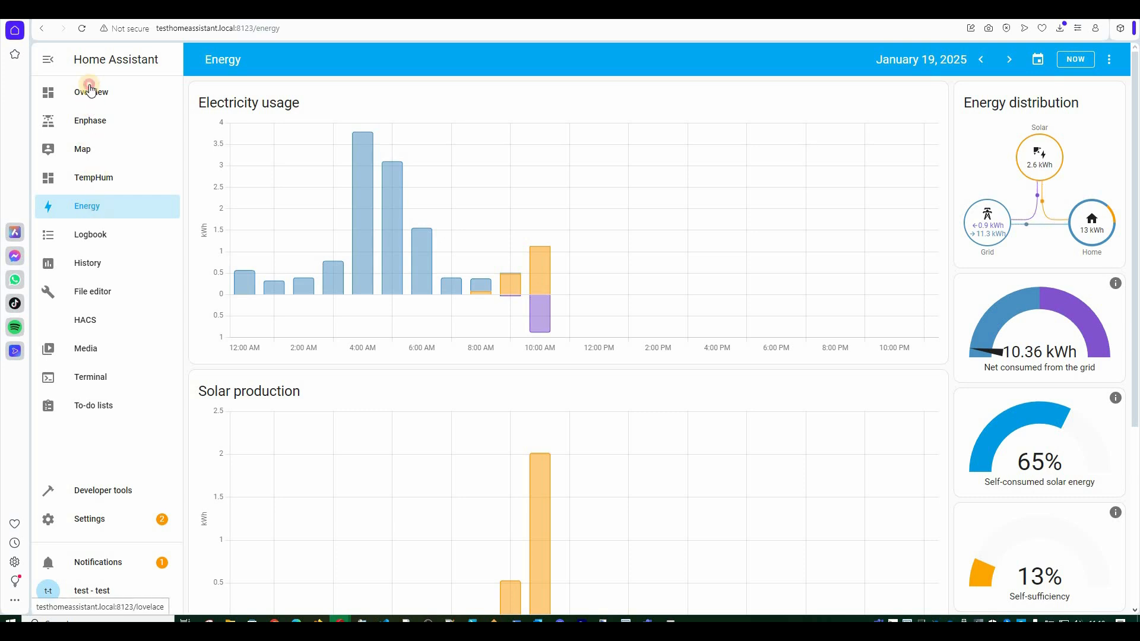
# Step: Check the history of the Envoy's available ACB battery energy from the Overview dashboard again
pyautogui.click(114, 96)
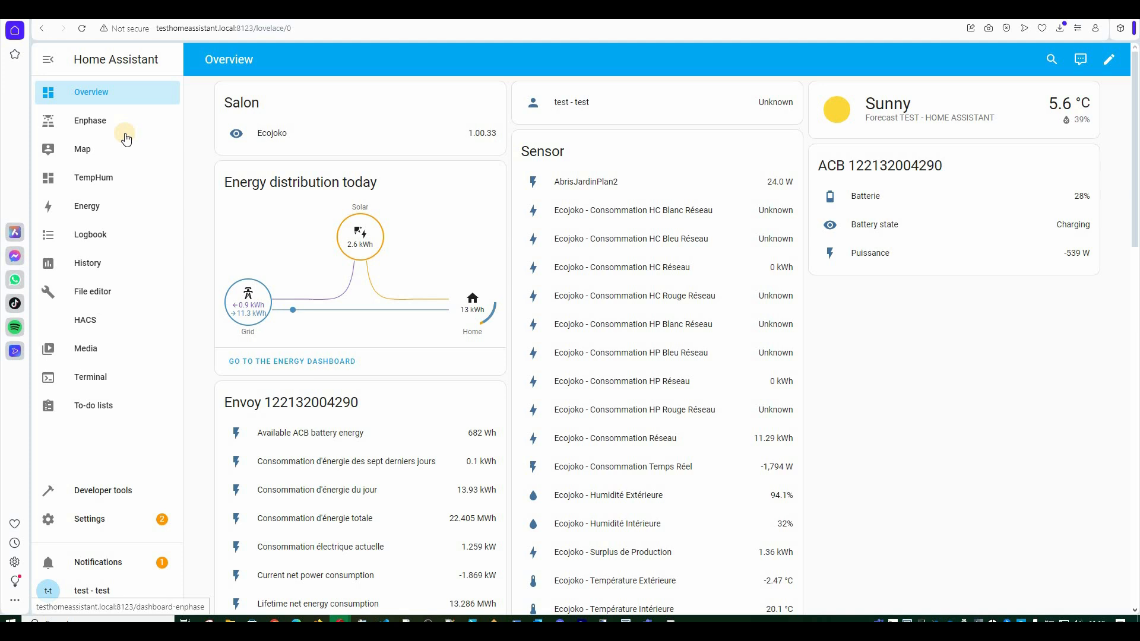
pyautogui.click(301, 438)
pyautogui.moveTo(740, 281)
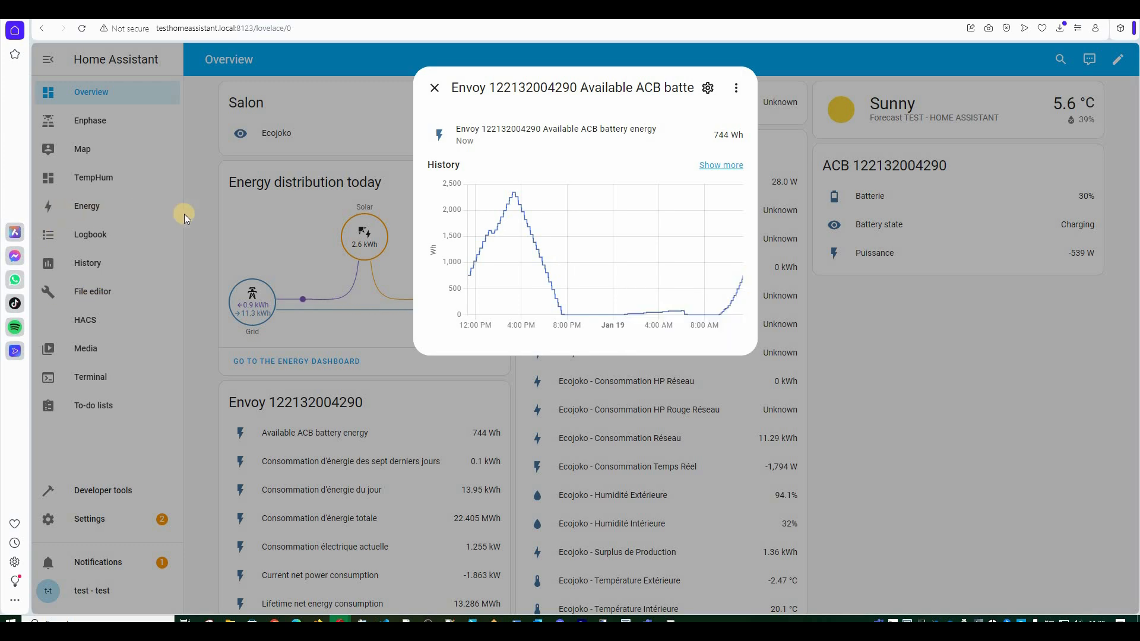
pyautogui.click(800, 229)
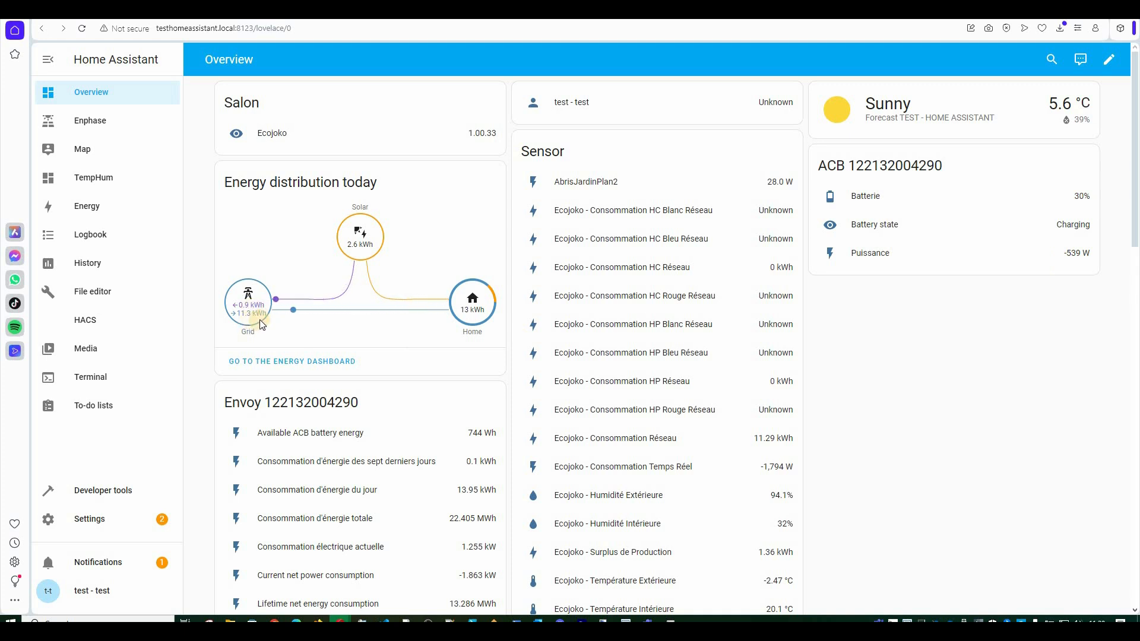
pyautogui.click(81, 525)
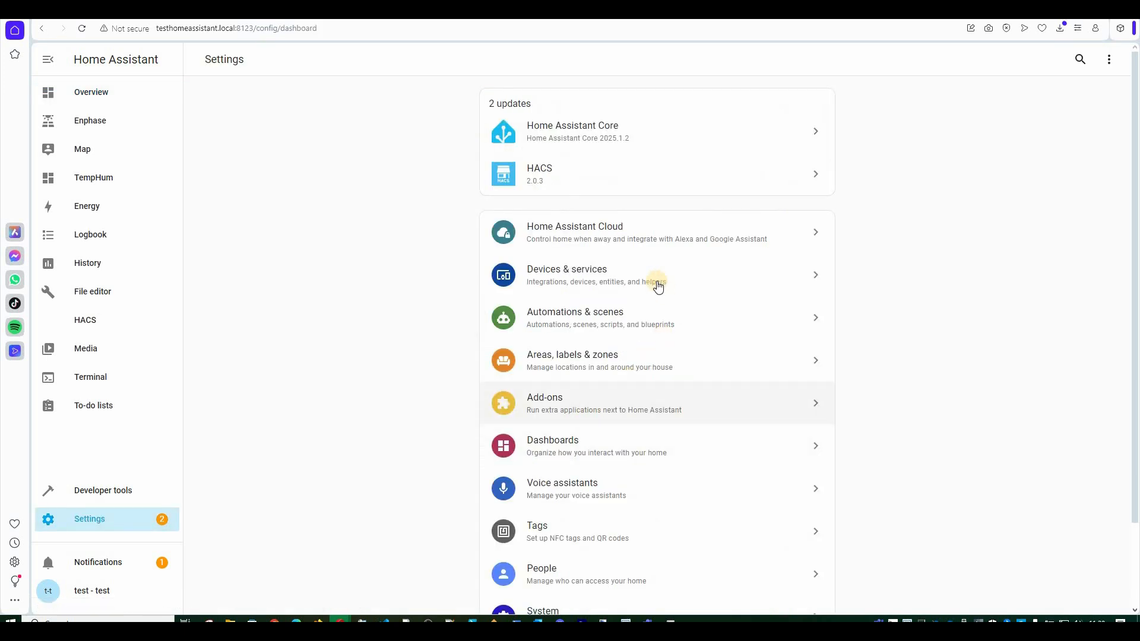
pyautogui.click(98, 91)
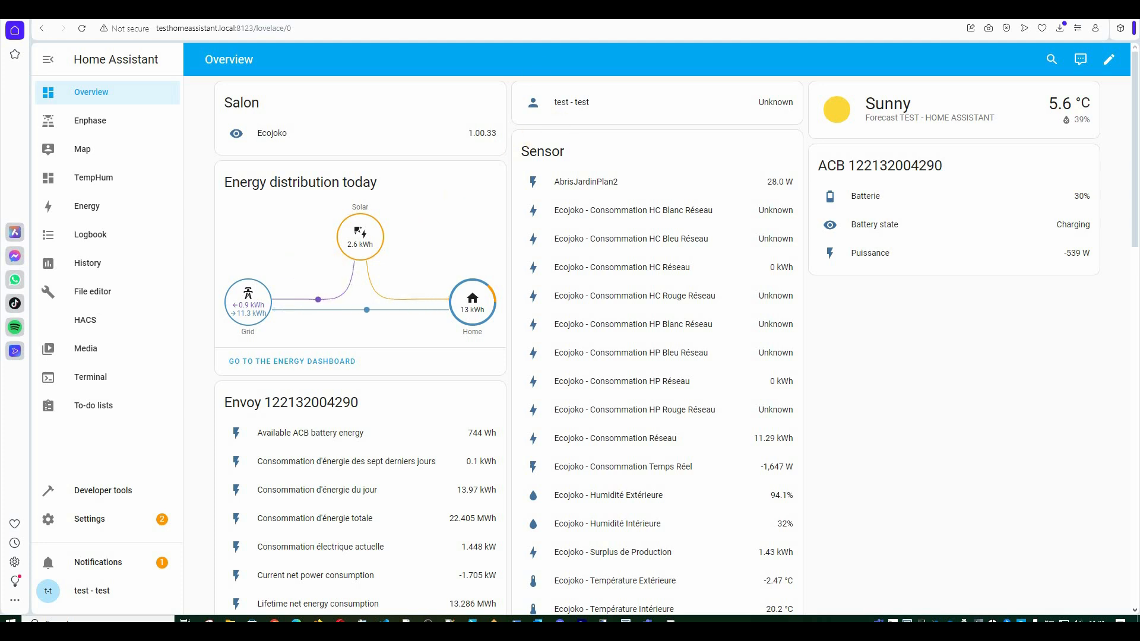
# Step: Switch to the Home Assistant community thread "Enphase Envoy Battery reporting" showing the battery template sensors
pyautogui.click(594, 10)
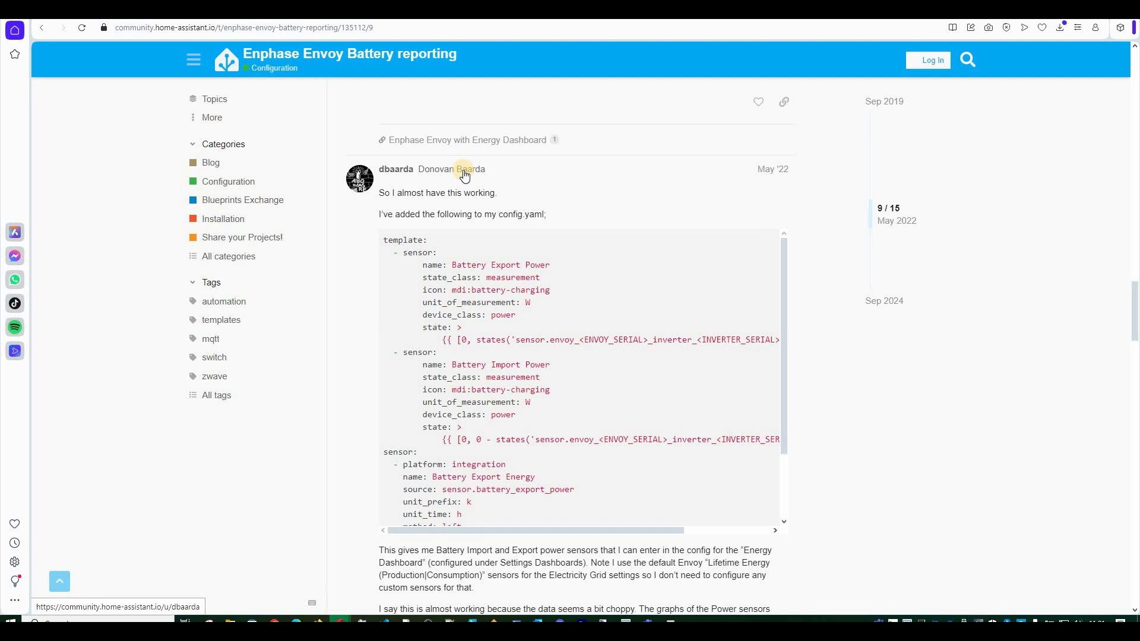
# Step: Open the full code view of the post's config.yaml snippet and highlight its template section with both battery power sensors
pyautogui.scroll(-1, 498, 343)
pyautogui.scroll(-1, 498, 344)
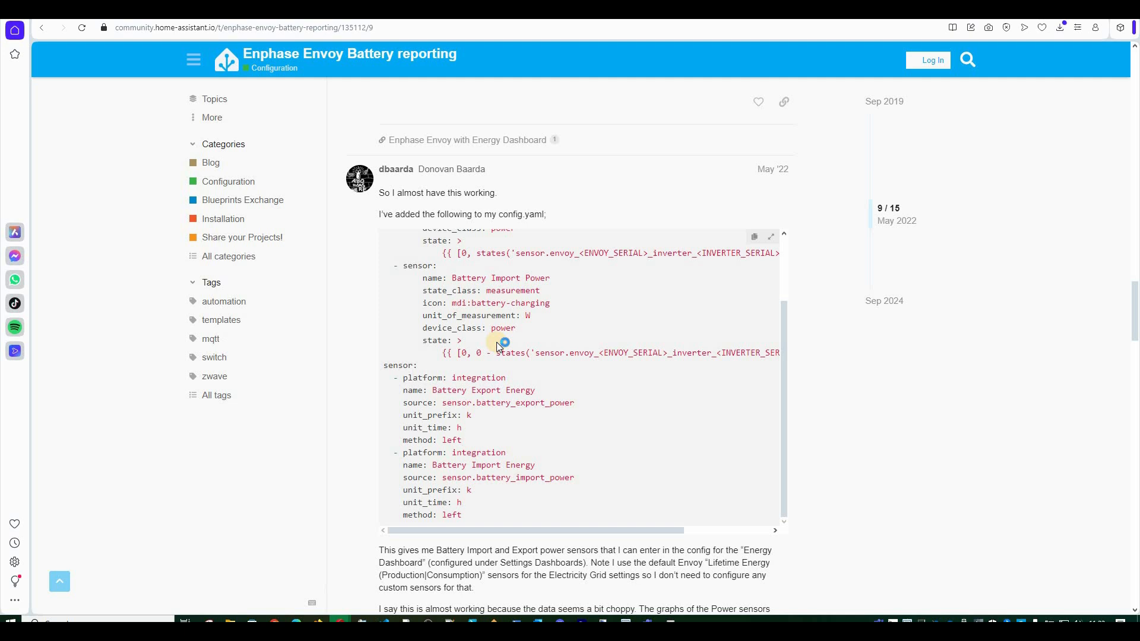
pyautogui.scroll(2, 408, 239)
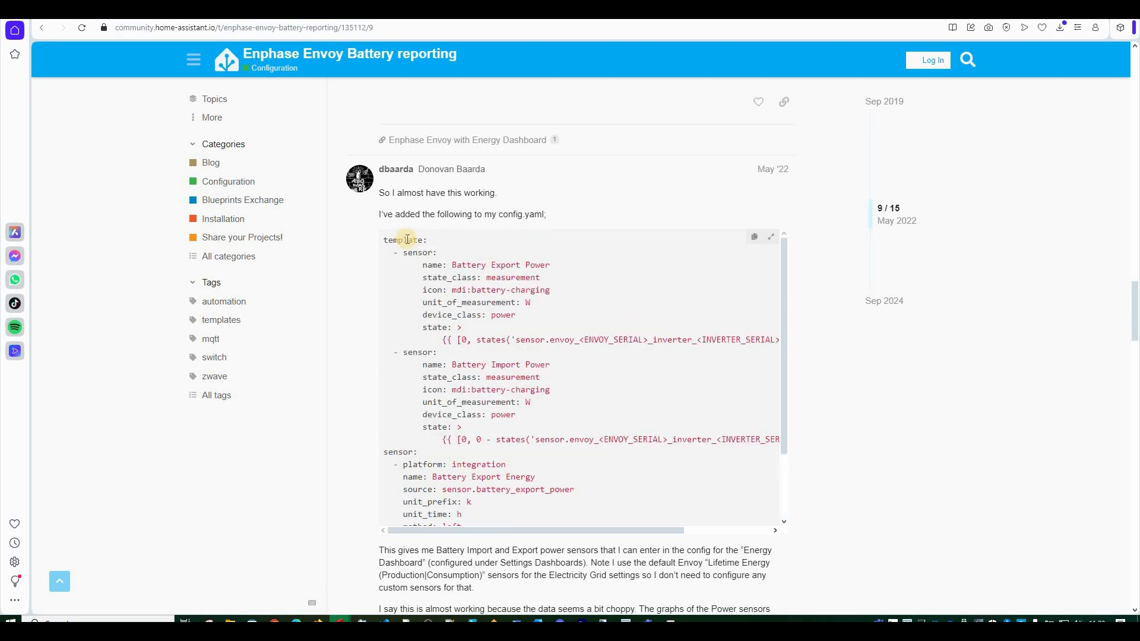
pyautogui.click(772, 237)
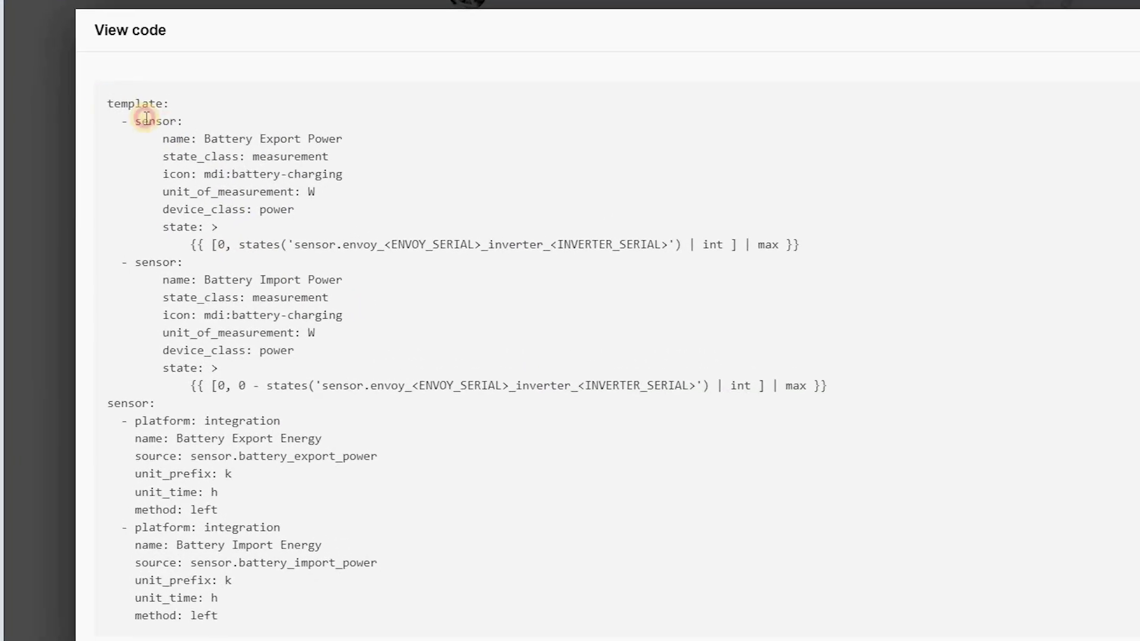
pyautogui.moveTo(108, 103); pyautogui.dragTo(791, 244)
pyautogui.moveTo(1033, 231); pyautogui.dragTo(1137, 427)
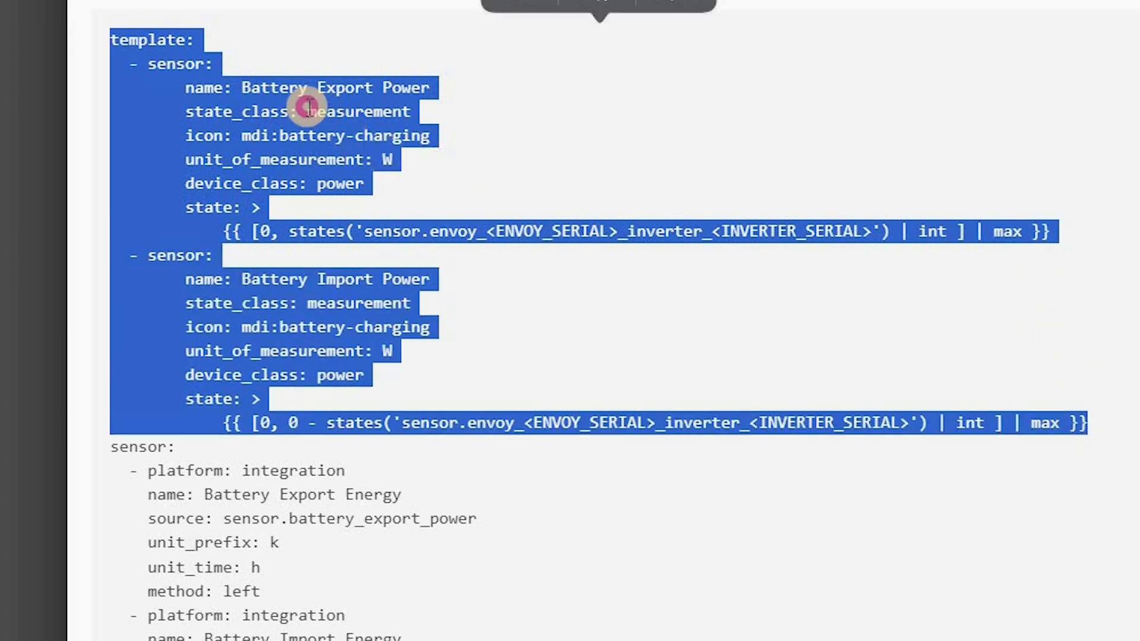
# Step: Examine the Battery Export Power sensor's definition, including its state class, unit of measurement and device class
pyautogui.click(153, 59)
pyautogui.doubleClick(181, 63)
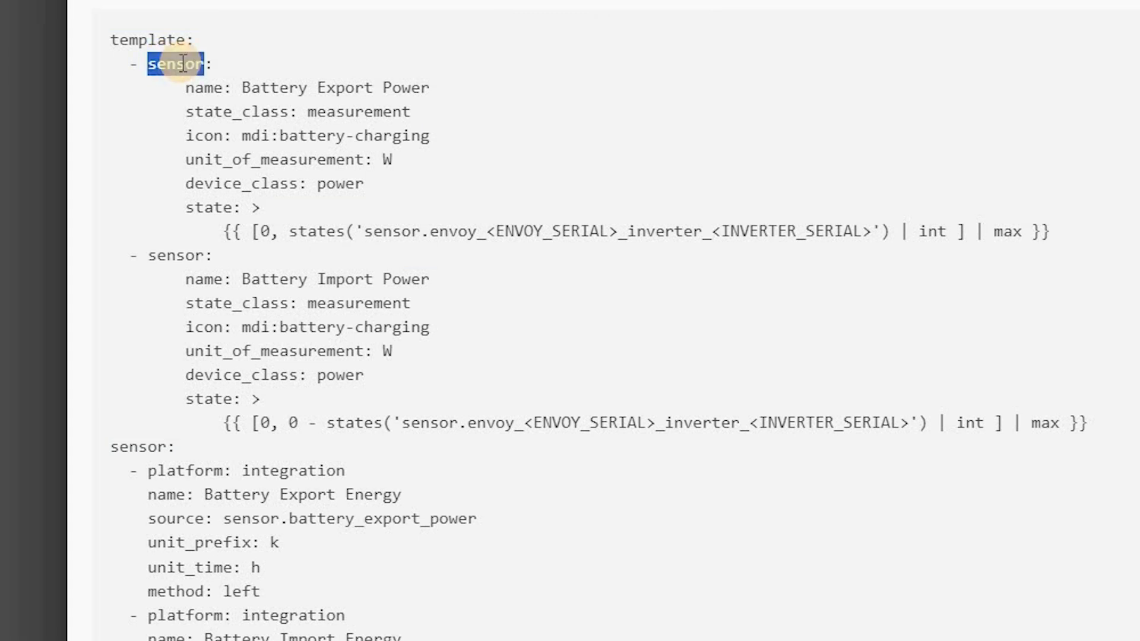
pyautogui.click(194, 73)
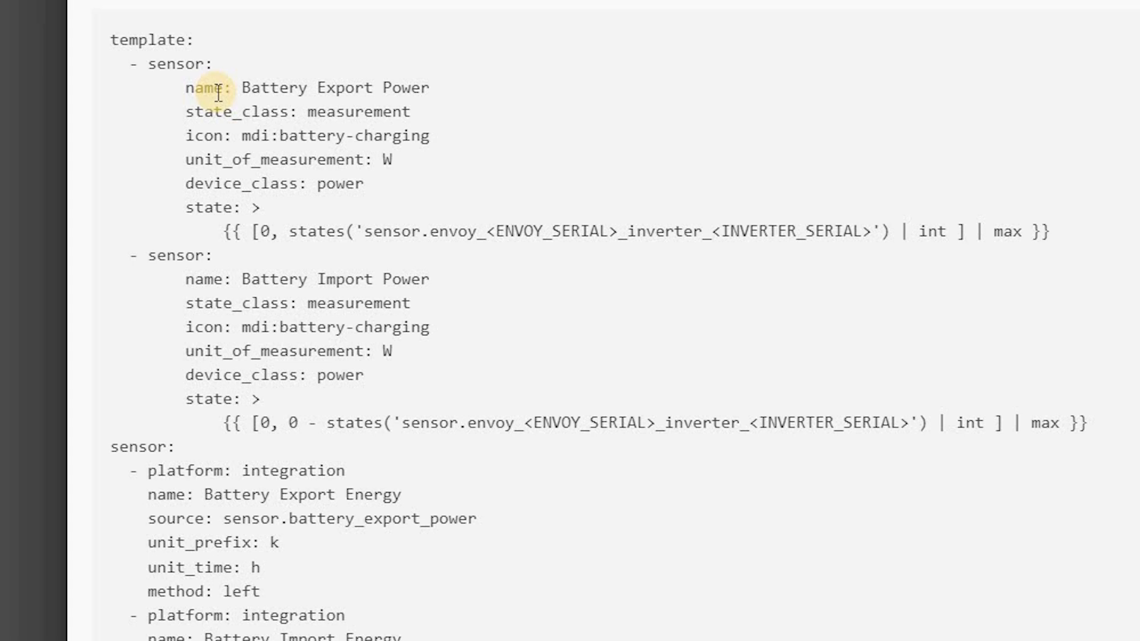
pyautogui.doubleClick(362, 117)
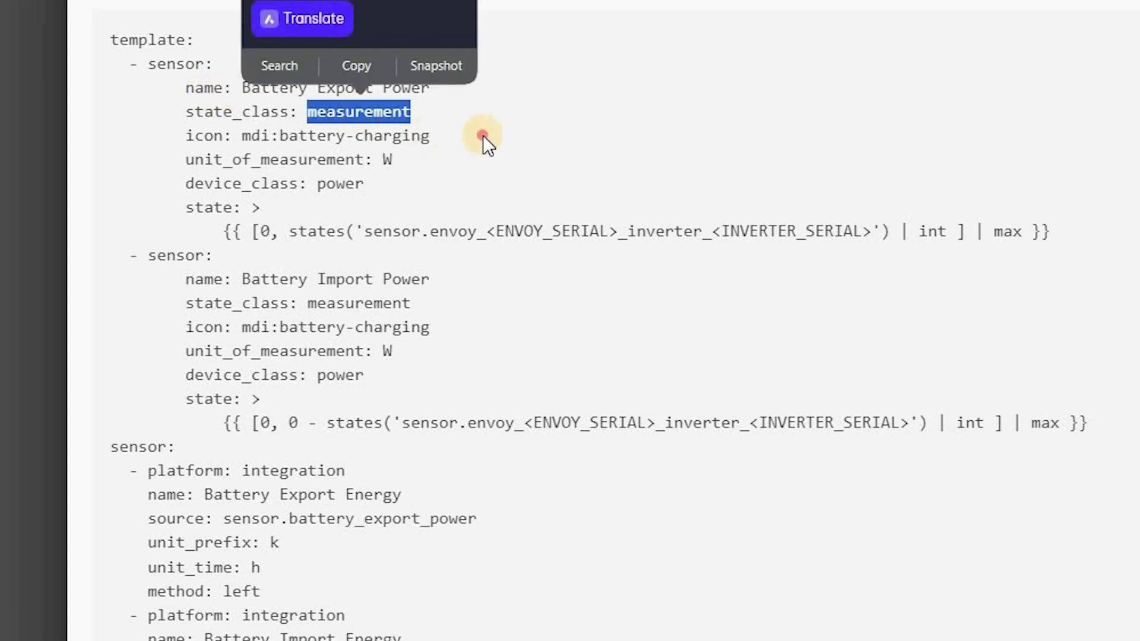
pyautogui.click(281, 153)
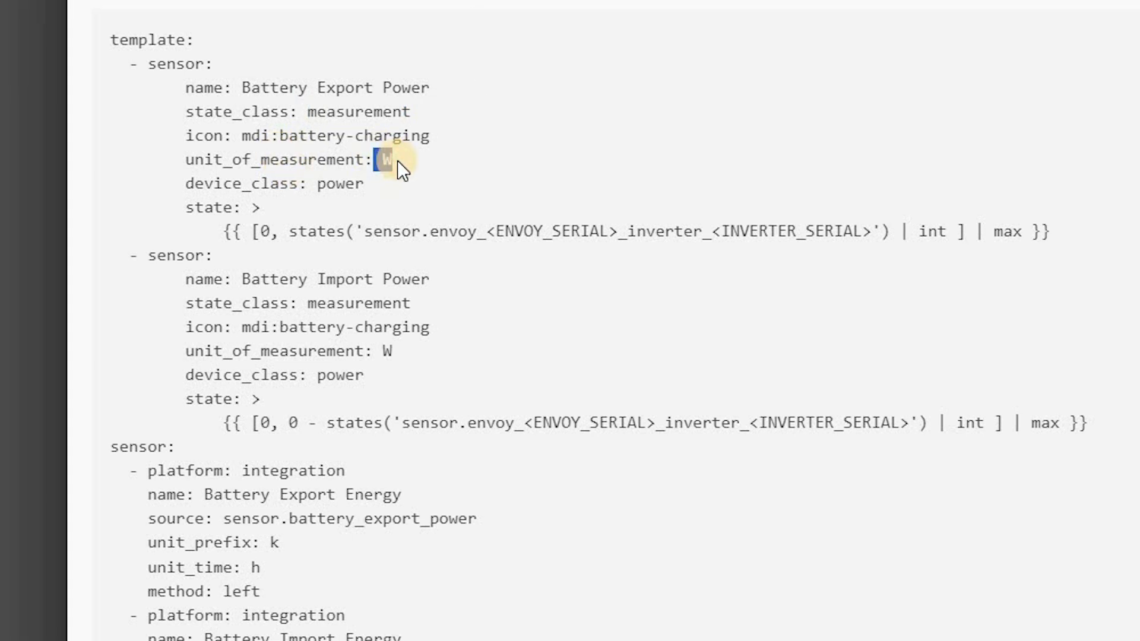
pyautogui.doubleClick(347, 183)
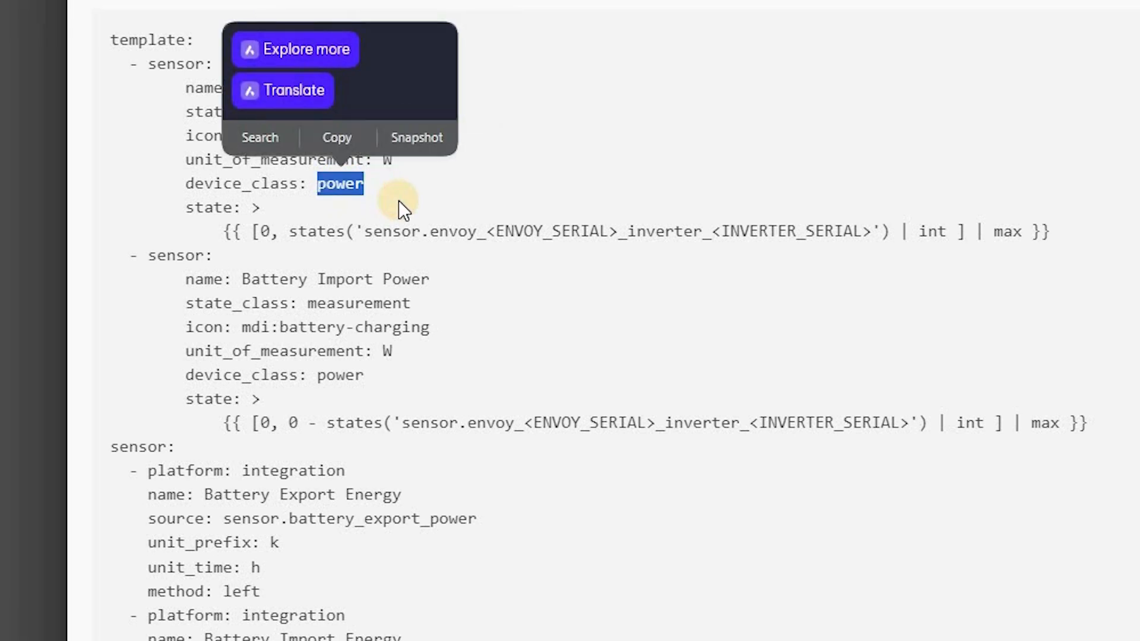
pyautogui.click(245, 211)
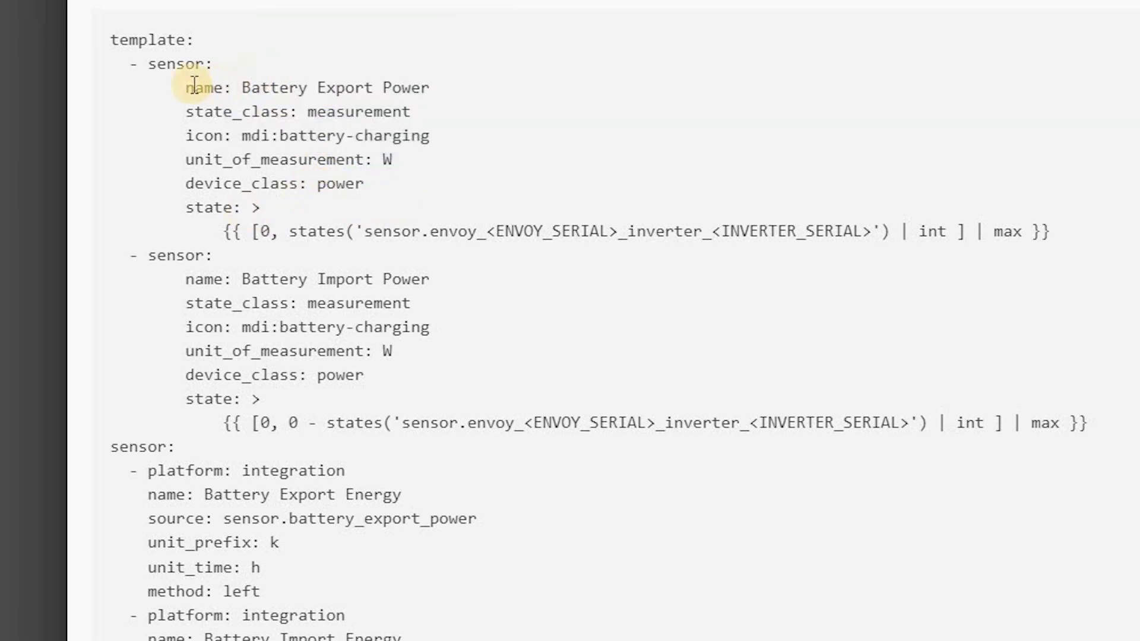
pyautogui.moveTo(150, 61); pyautogui.dragTo(262, 231)
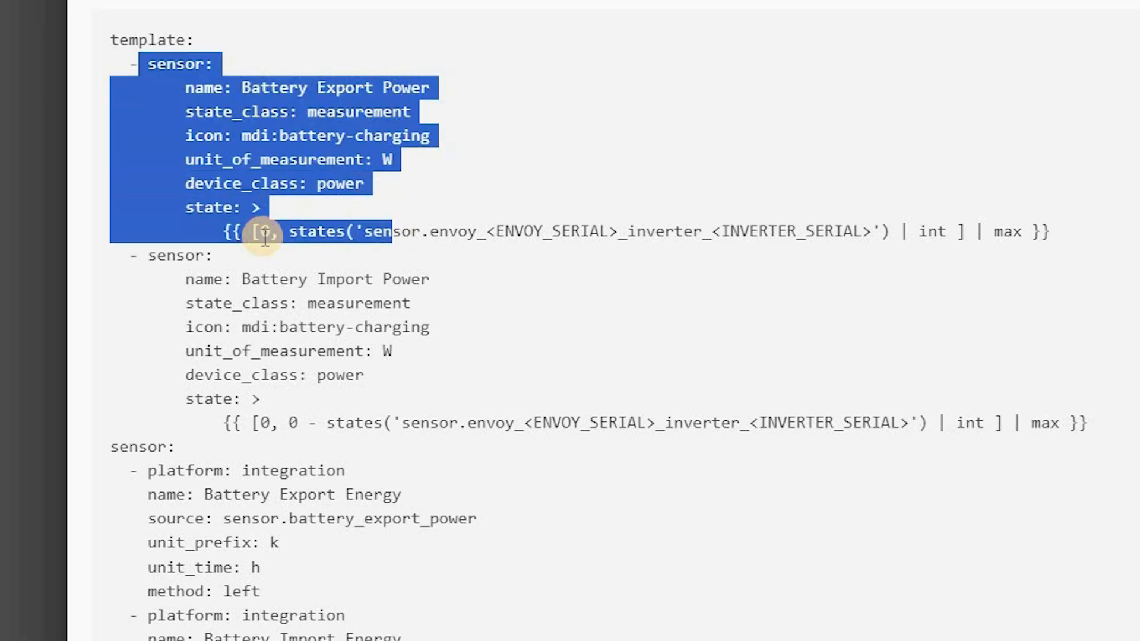
# Step: Examine the state formula of the Battery Export Power sensor that compares the inverter reading with 0
pyautogui.click(260, 231)
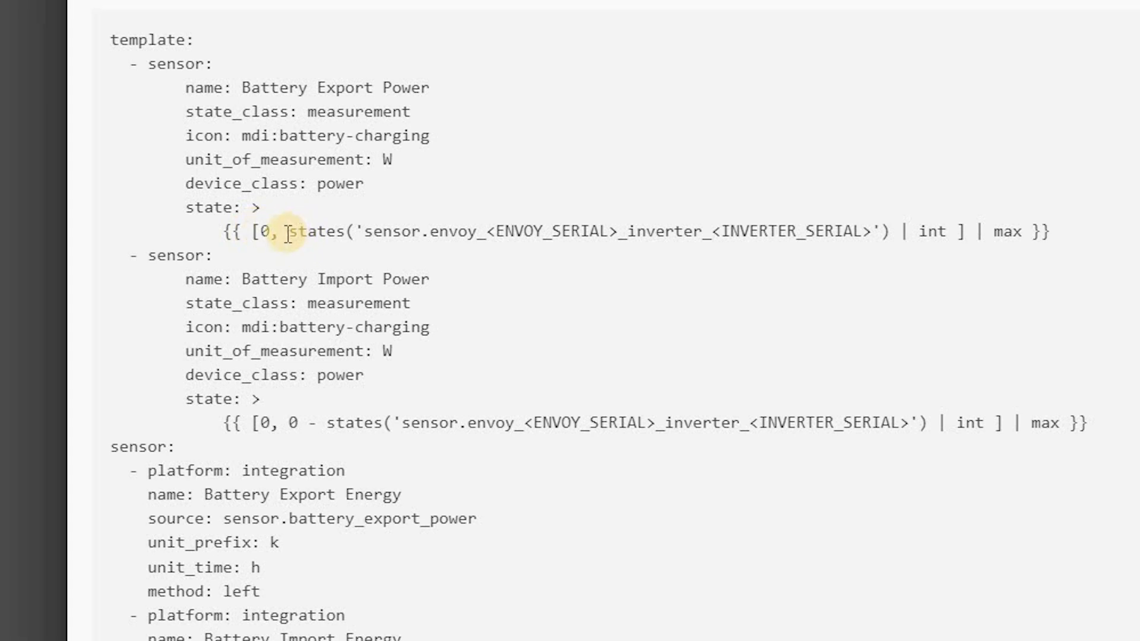
pyautogui.click(337, 233)
pyautogui.moveTo(338, 233); pyautogui.dragTo(968, 233)
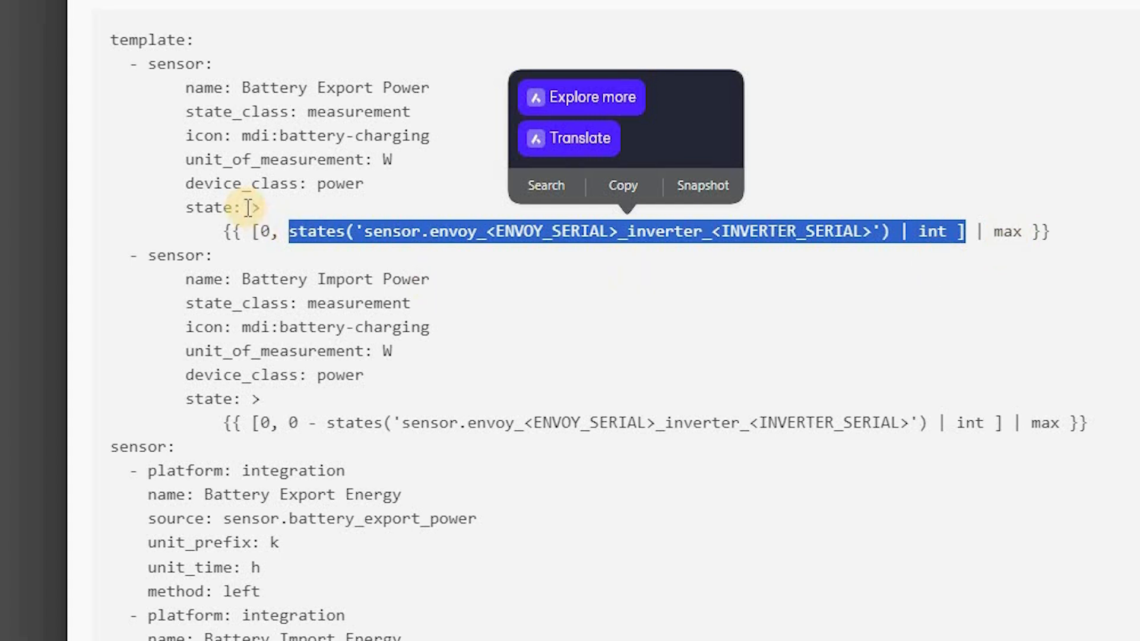
pyautogui.click(270, 246)
pyautogui.moveTo(290, 230); pyautogui.dragTo(943, 229)
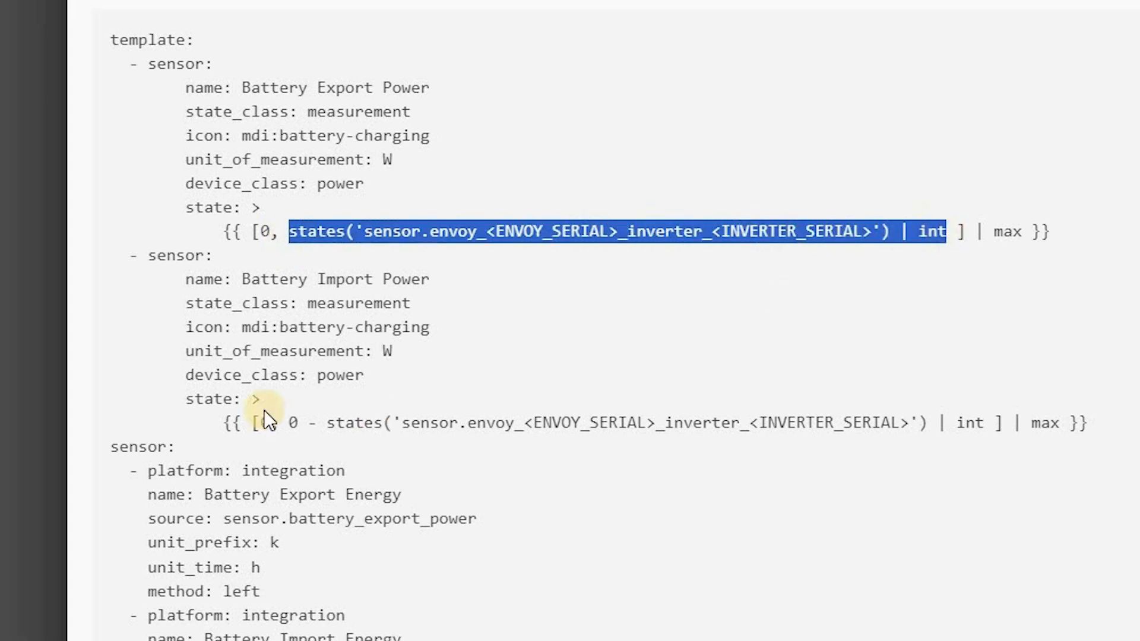
# Step: Examine the Battery Import Power state formula, and compare the names of the import and export power sensors
pyautogui.click(294, 459)
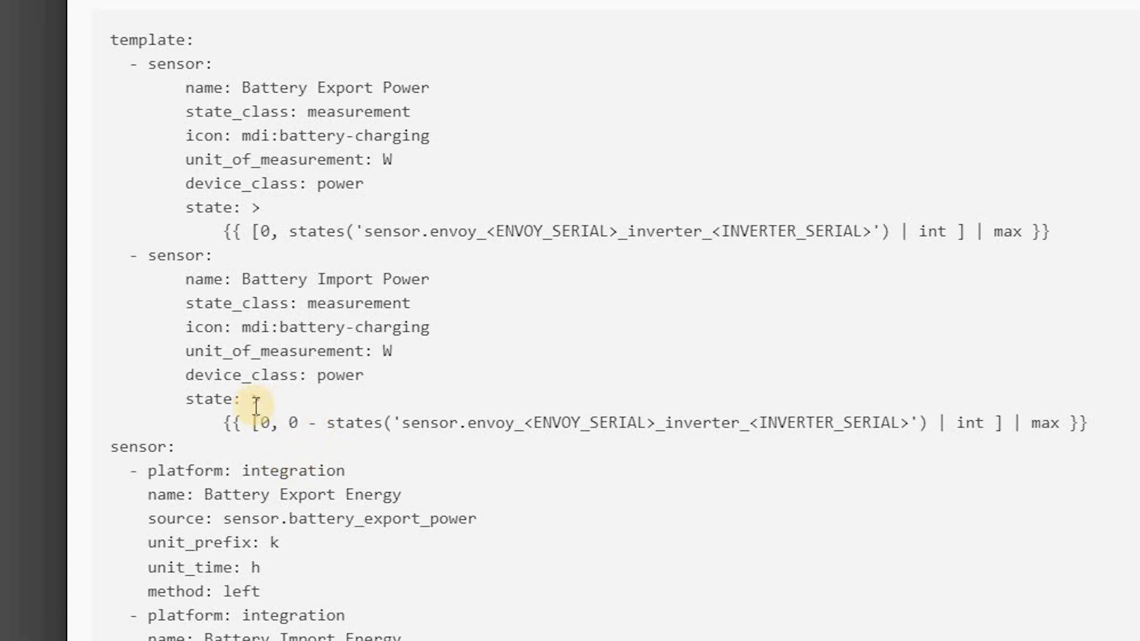
pyautogui.moveTo(251, 399); pyautogui.dragTo(1003, 423)
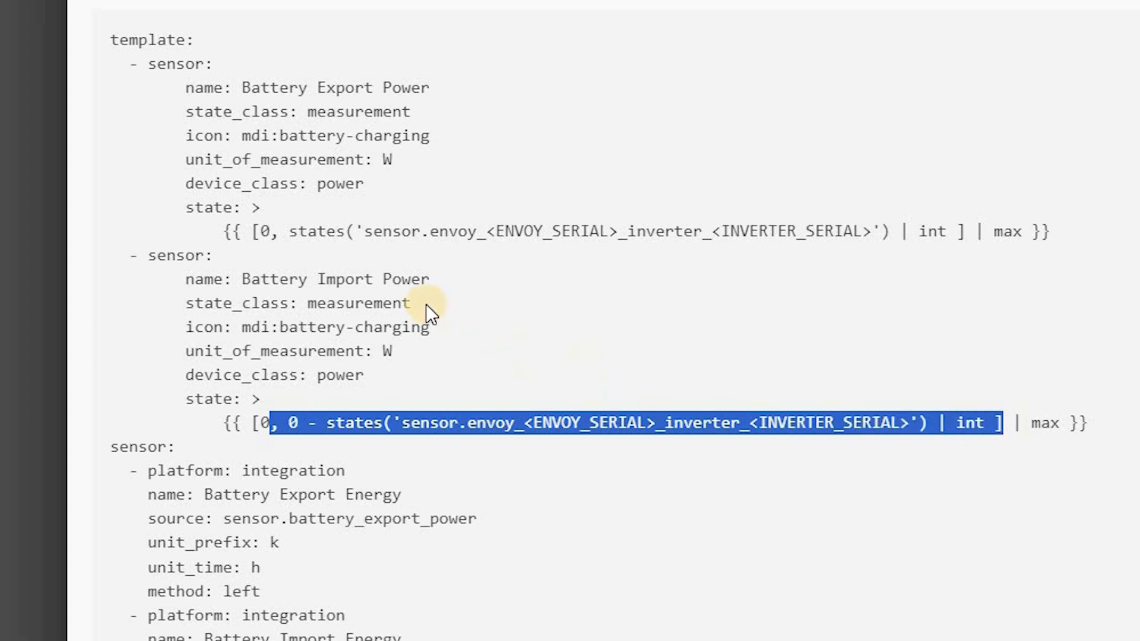
pyautogui.click(244, 279)
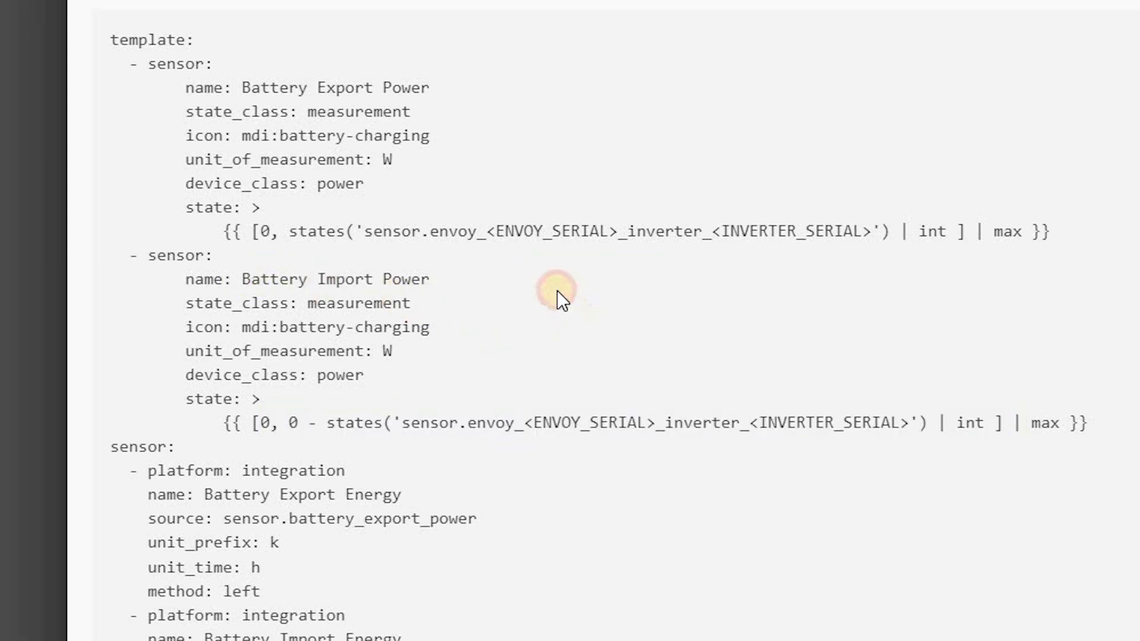
pyautogui.moveTo(557, 290); pyautogui.dragTo(552, 285)
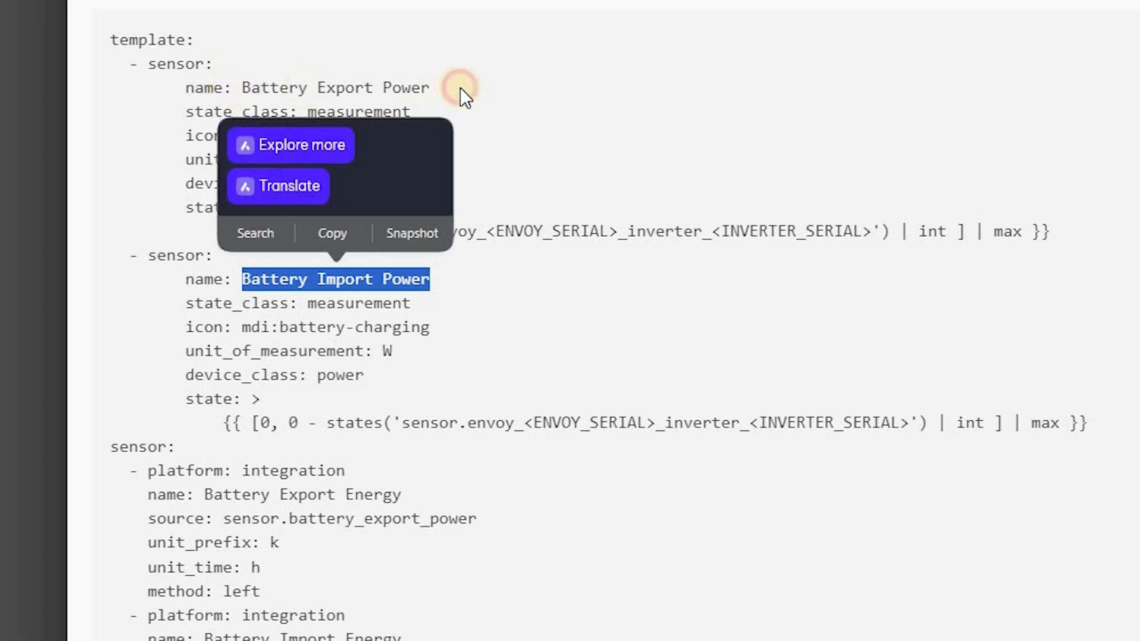
pyautogui.moveTo(242, 87); pyautogui.dragTo(458, 90)
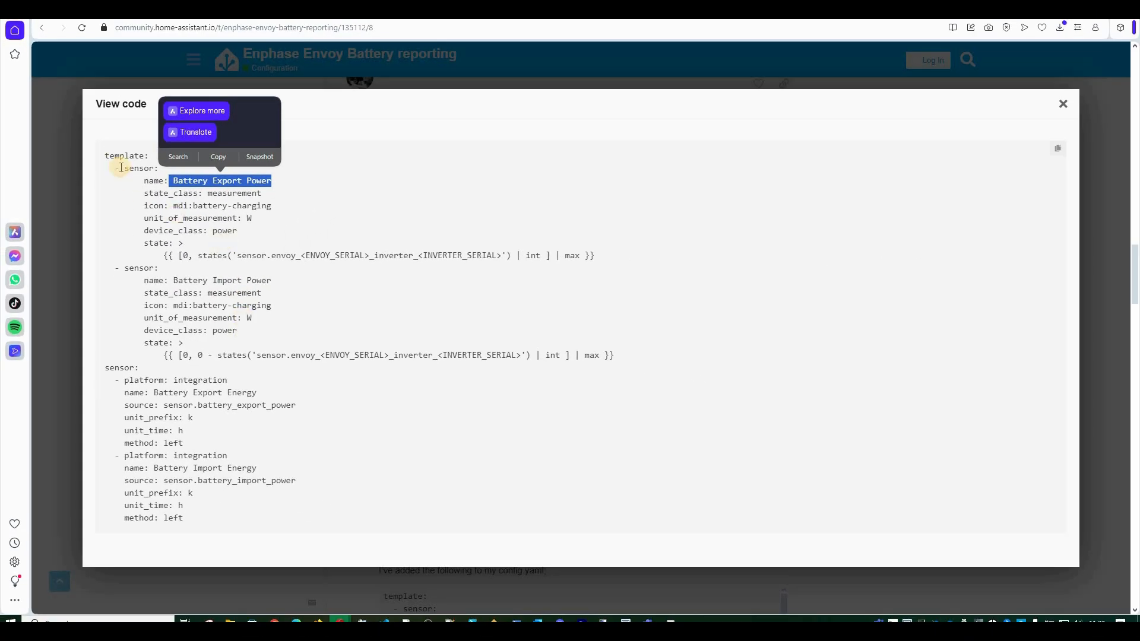
# Step: Inspect the ACB Puissance history on the Home Assistant Overview dashboard for positive and negative values
pyautogui.click(171, 243)
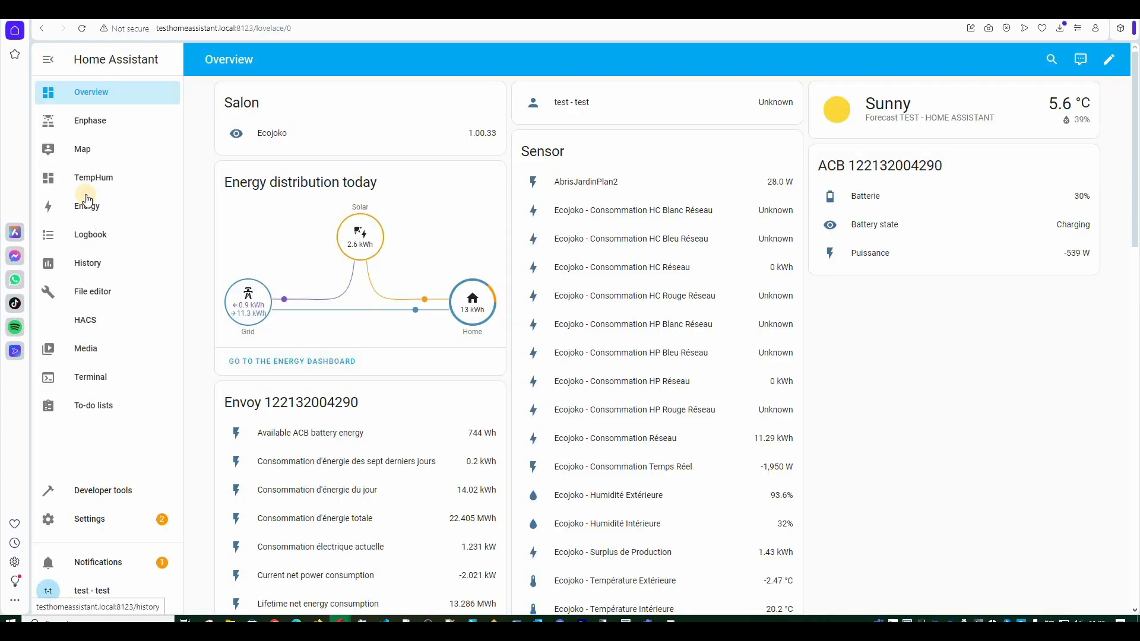
pyautogui.click(83, 123)
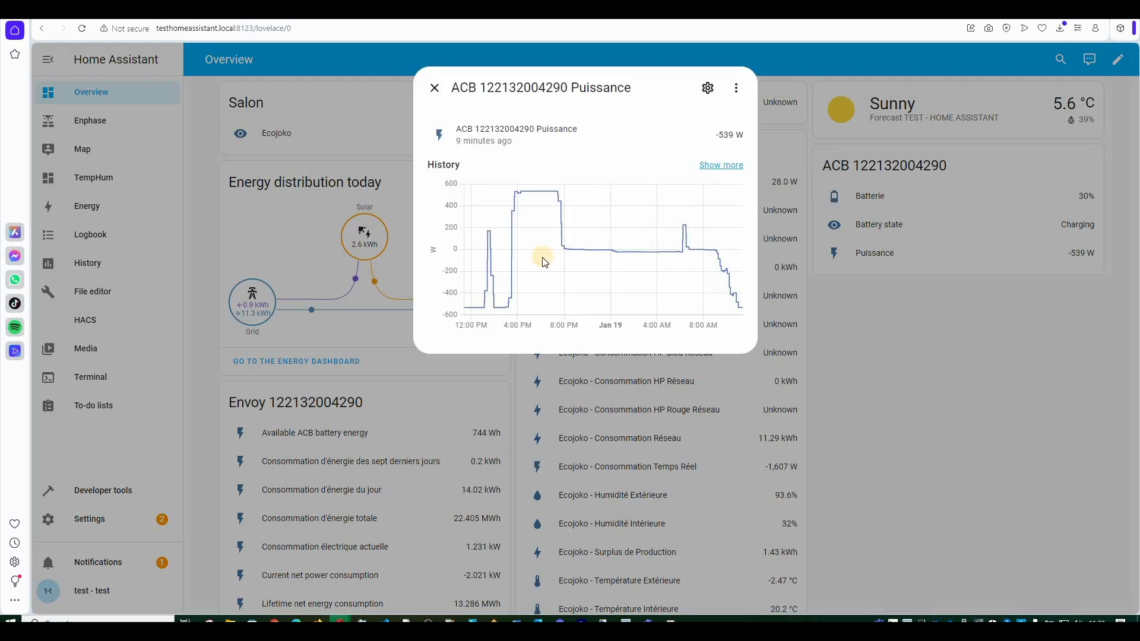
pyautogui.moveTo(542, 258)
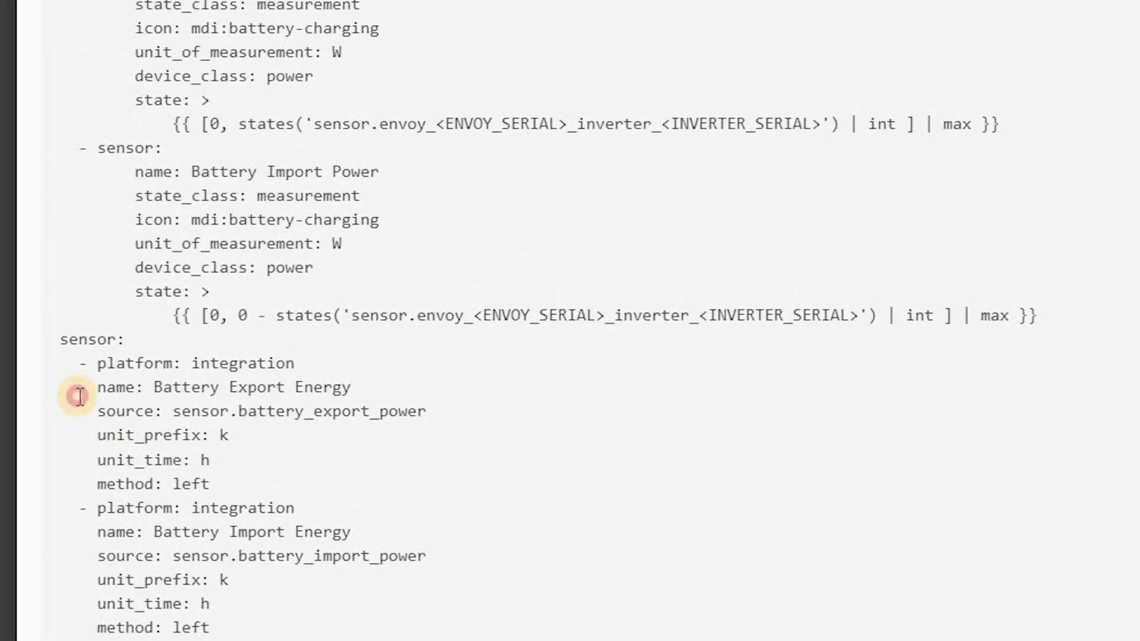
# Step: Examine the integration sensors Battery Export Energy and Battery Import Energy in the community thread's code
pyautogui.moveTo(209, 484); pyautogui.dragTo(60, 361)
pyautogui.moveTo(261, 624); pyautogui.dragTo(75, 509)
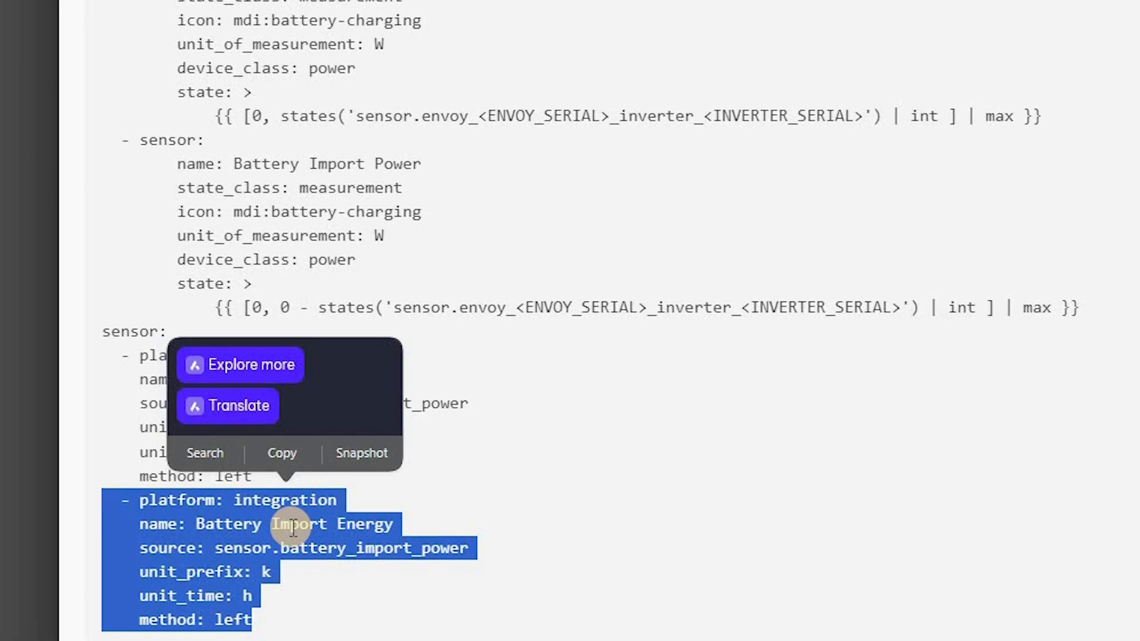
pyautogui.click(275, 454)
pyautogui.doubleClick(233, 455)
pyautogui.click(83, 356)
pyautogui.moveTo(232, 480); pyautogui.dragTo(69, 361)
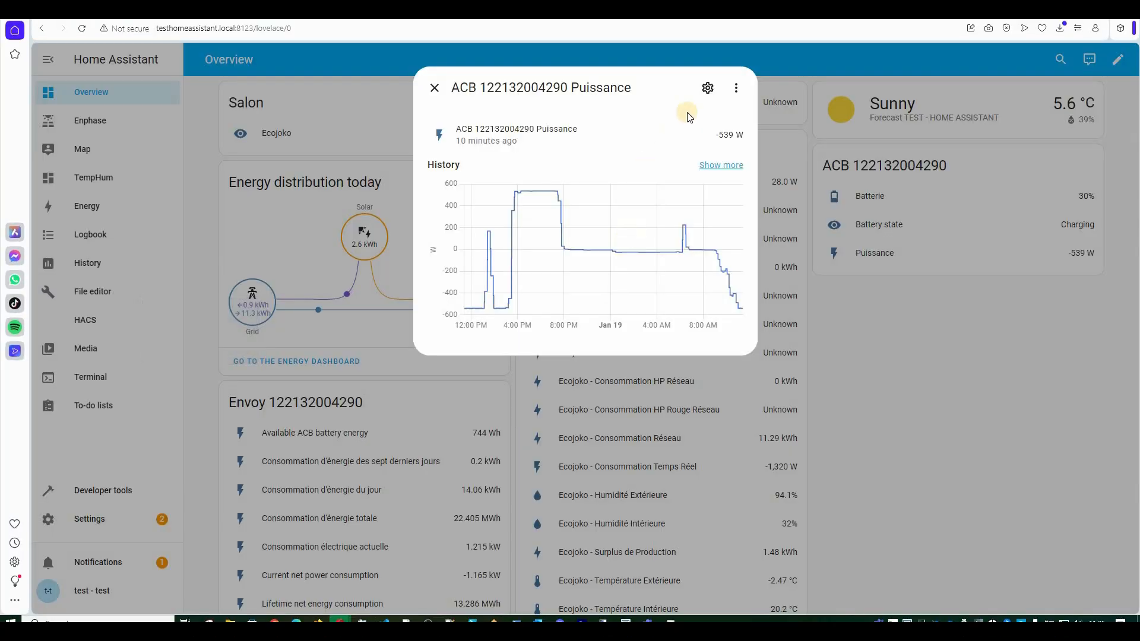
# Step: Open configuration.yaml from the homeassistant folder in Home Assistant's File editor, review its entries and place the cursor on its empty last line
pyautogui.click(52, 355)
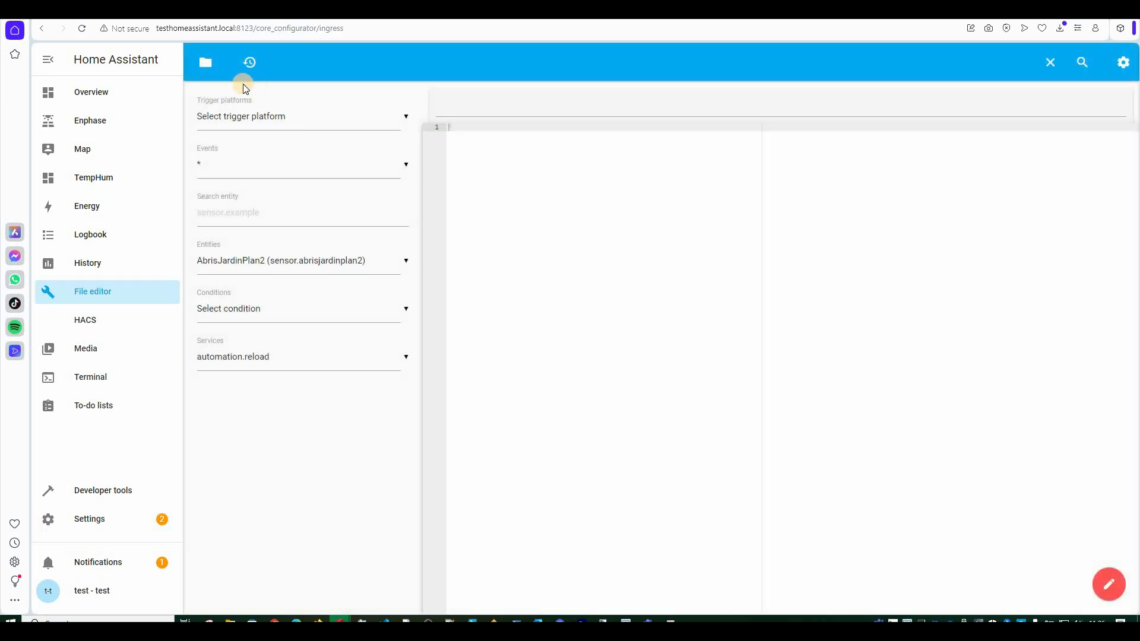
pyautogui.click(206, 62)
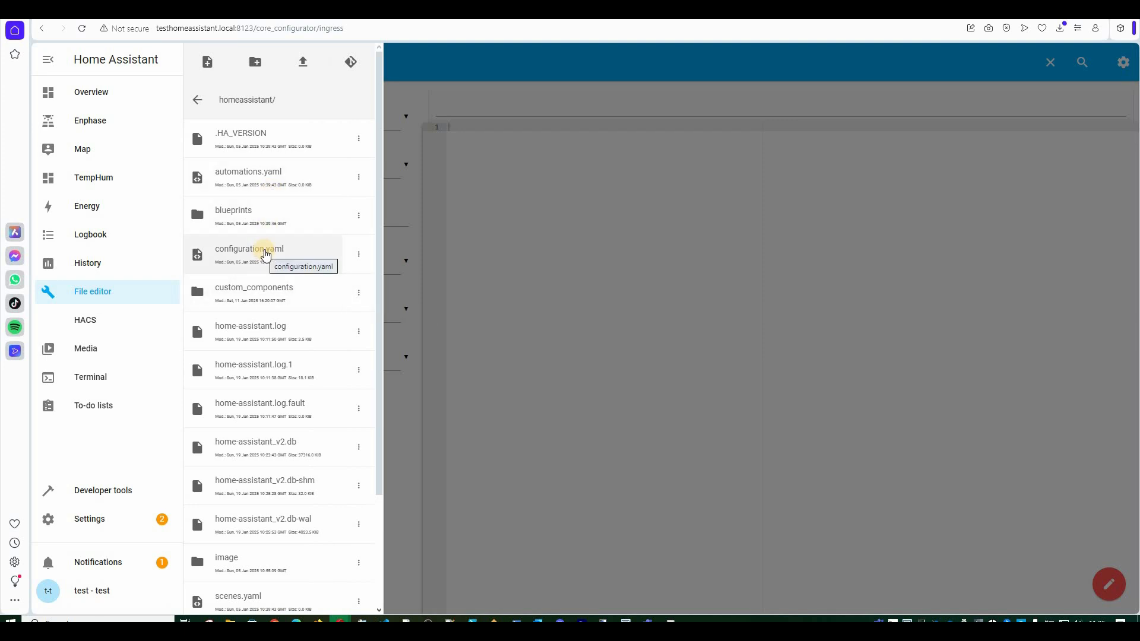
pyautogui.click(266, 255)
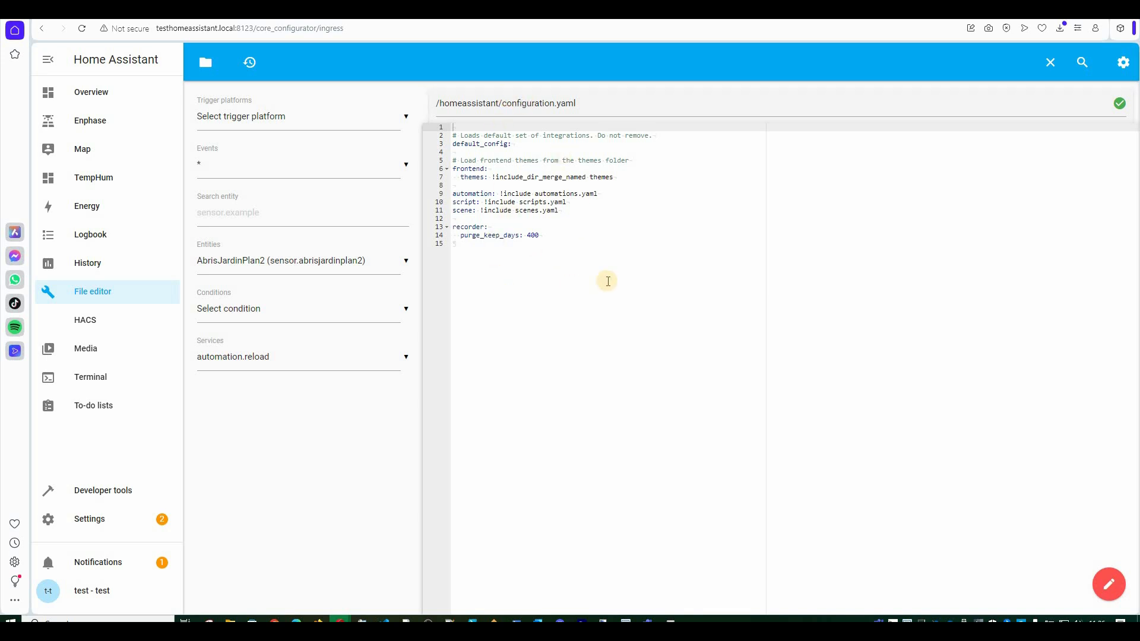
pyautogui.moveTo(436, 205); pyautogui.dragTo(421, 167)
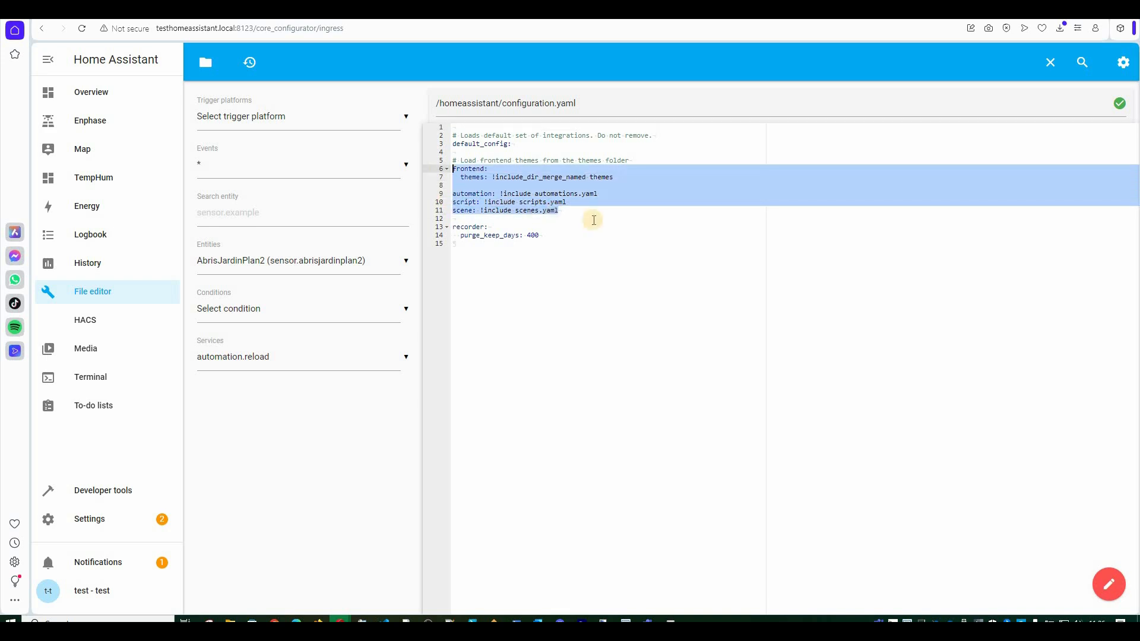
pyautogui.click(519, 264)
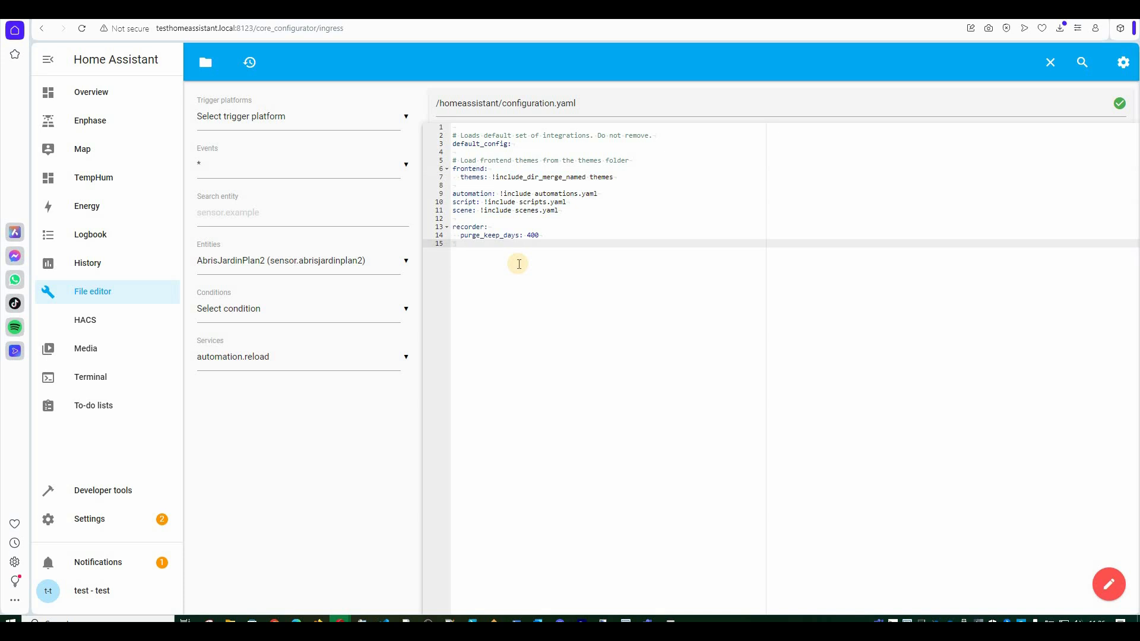
# Step: Switch back to the community thread's code view and select the whole template section with the export and import power sensors
pyautogui.hotkey('ctrl', 'Tab')
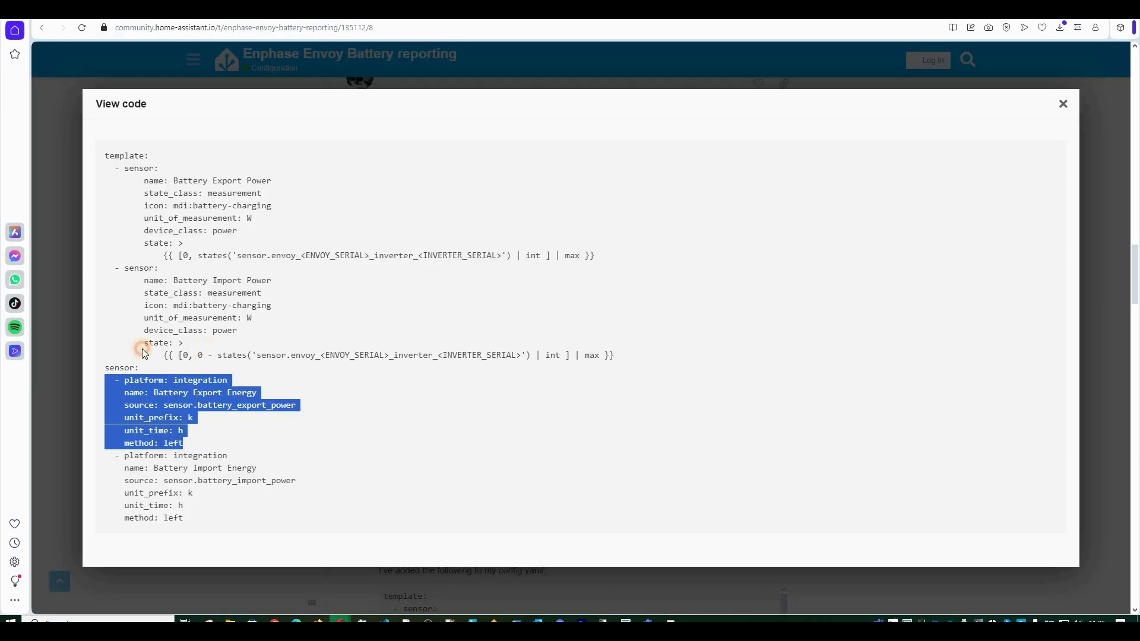
pyautogui.click(117, 170)
pyautogui.moveTo(104, 156); pyautogui.dragTo(447, 330)
pyautogui.moveTo(621, 354); pyautogui.dragTo(625, 355)
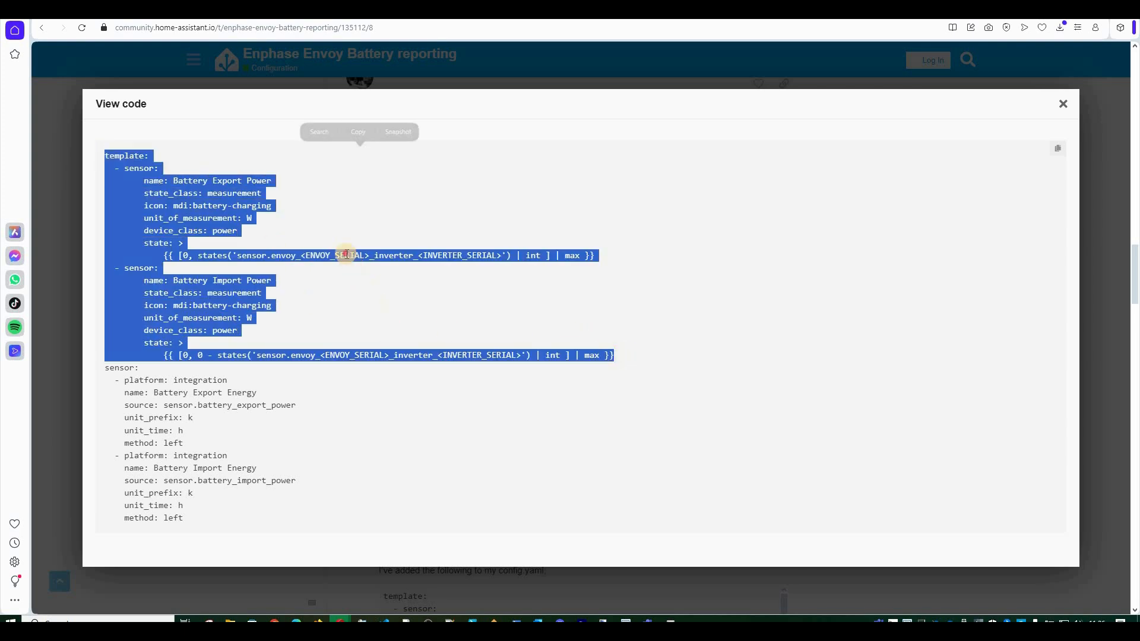
# Step: Examine the Envoy and inverter serial placeholders in the Battery Export Power entity name, and close the code view
pyautogui.click(255, 256)
pyautogui.moveTo(300, 256); pyautogui.dragTo(370, 257)
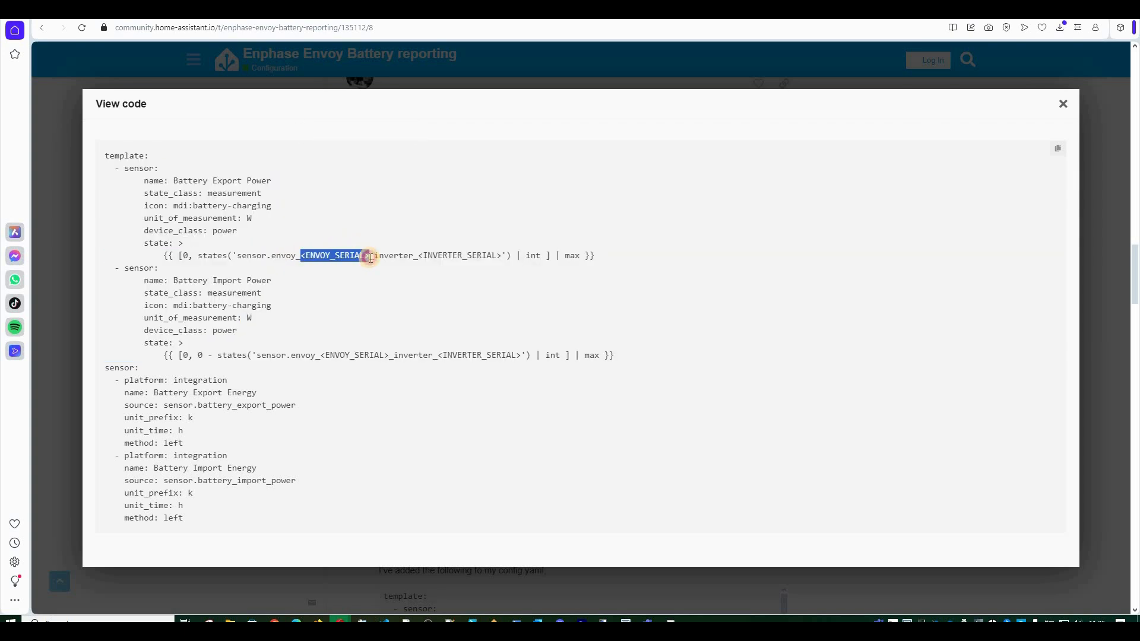
pyautogui.moveTo(371, 258); pyautogui.dragTo(370, 259)
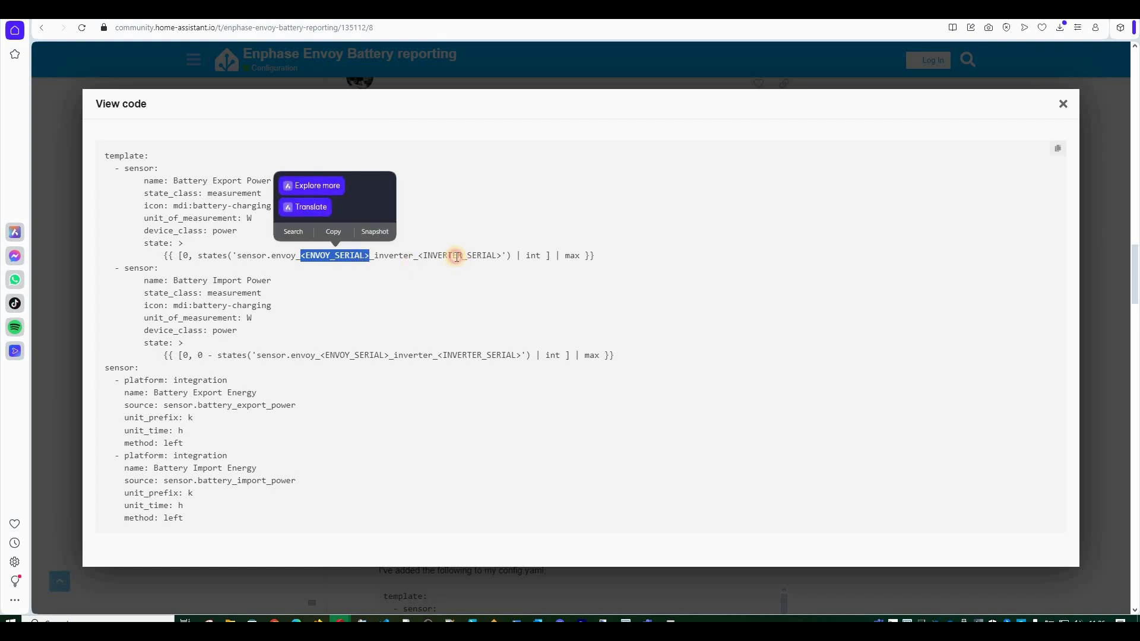
pyautogui.click(347, 360)
pyautogui.moveTo(271, 256); pyautogui.dragTo(503, 256)
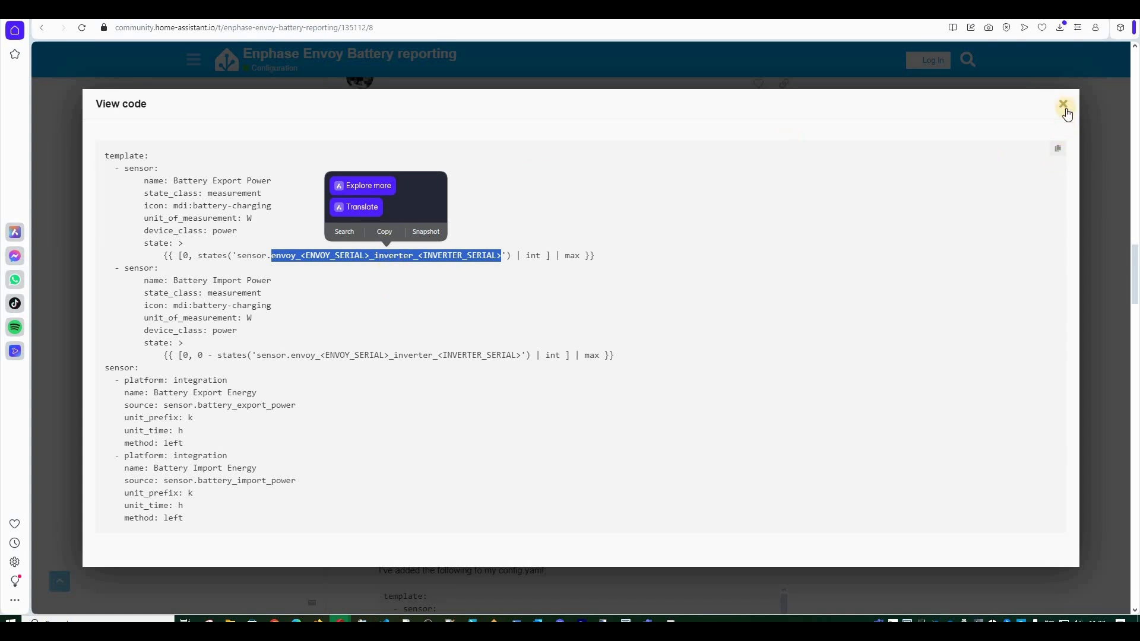
pyautogui.press('Escape')
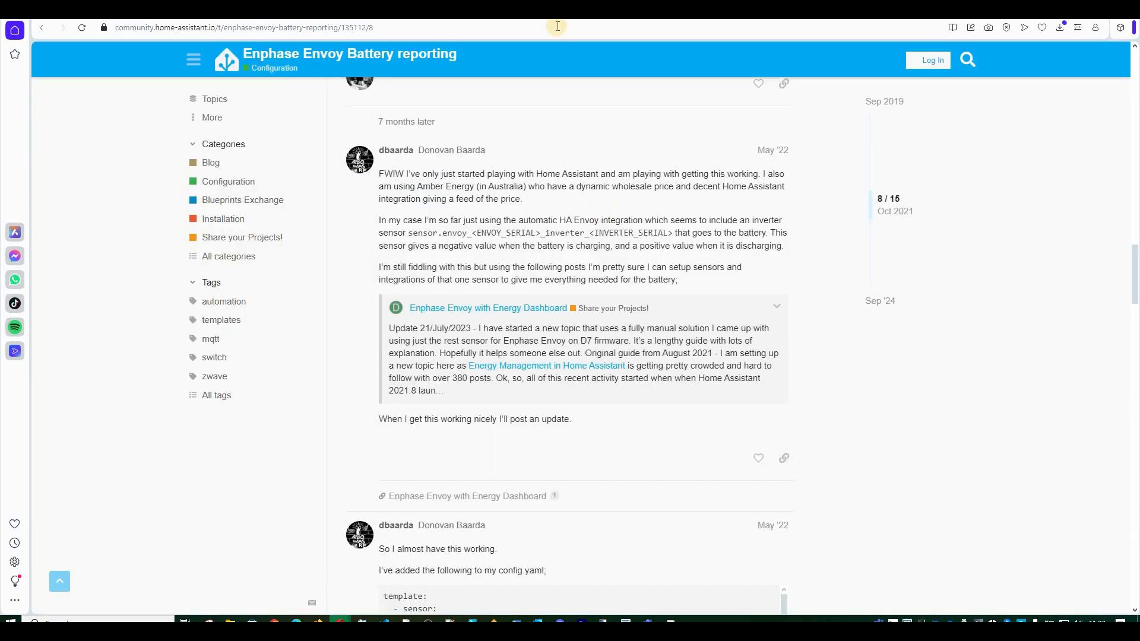
# Step: Switch to Home Assistant, view the power history of the ACB battery's Puissance sensor on the Overview dashboard, and close it
pyautogui.hotkey('ctrl', 'Tab')
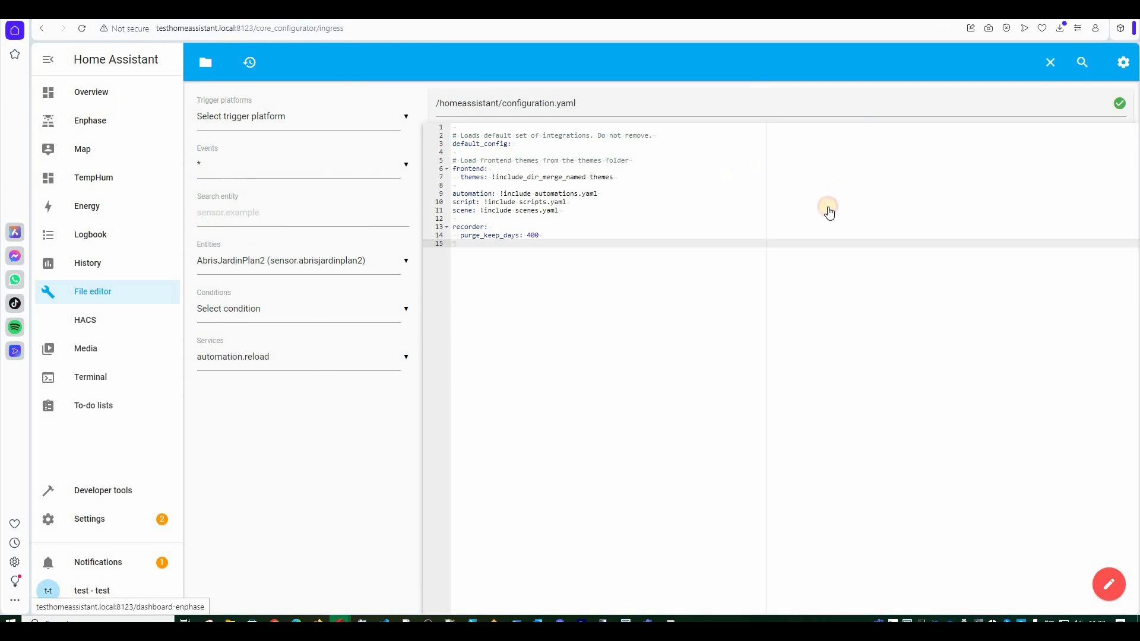
pyautogui.hotkey('alt', 'Left')
pyautogui.click(877, 258)
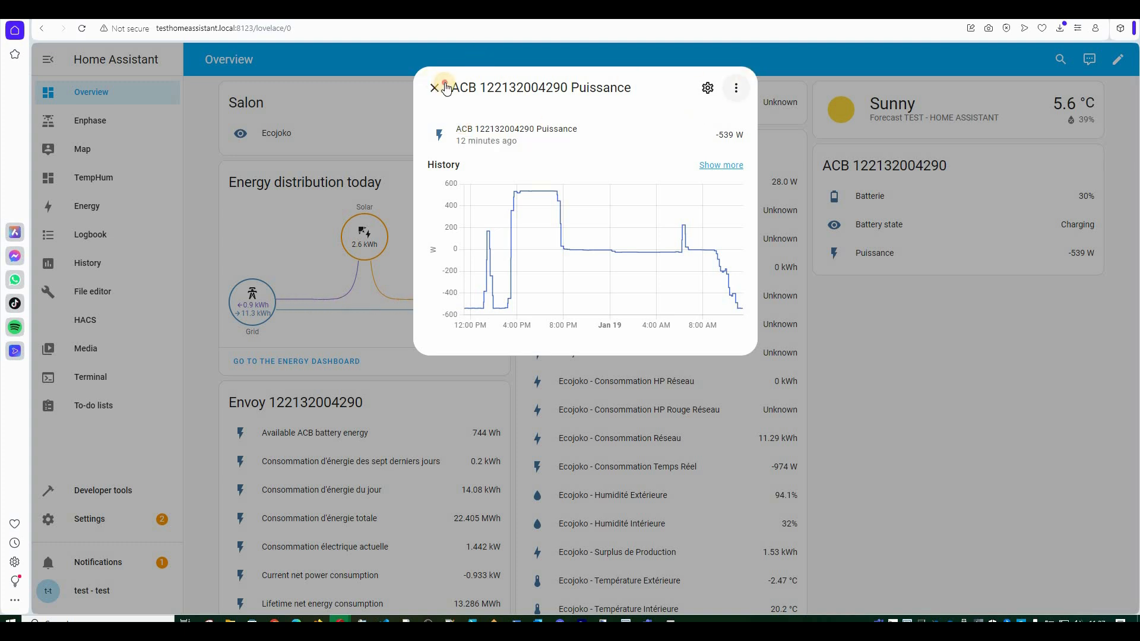
pyautogui.click(407, 176)
# Step: Search the Home Assistant entities for "ACB" and look up the entity ID of the battery's Puissance sensor
pyautogui.click(98, 520)
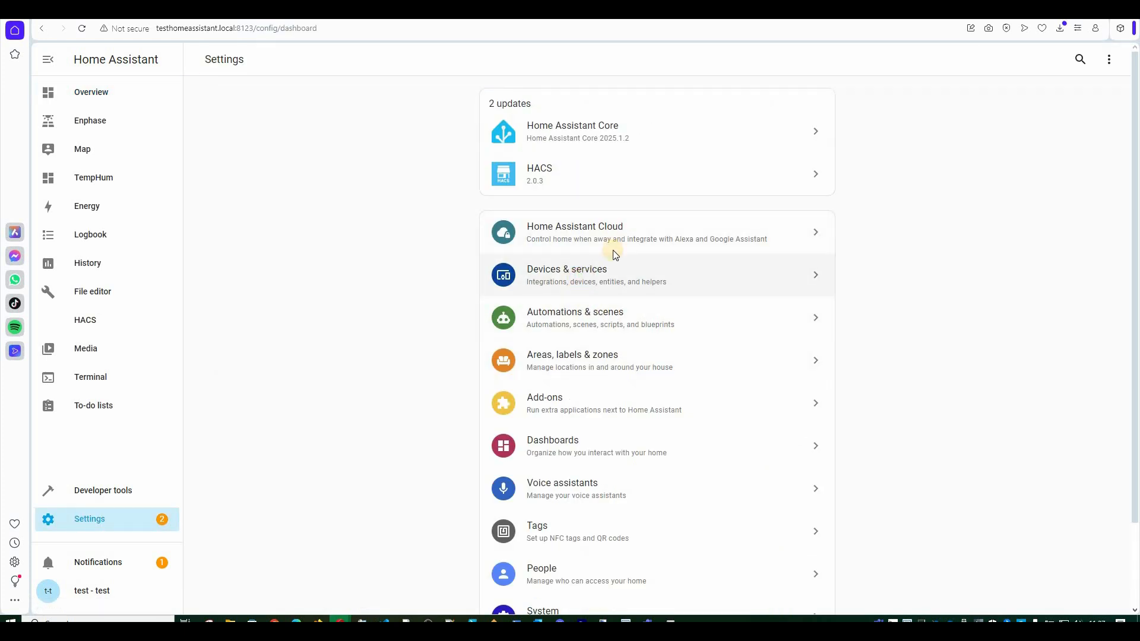
pyautogui.click(573, 276)
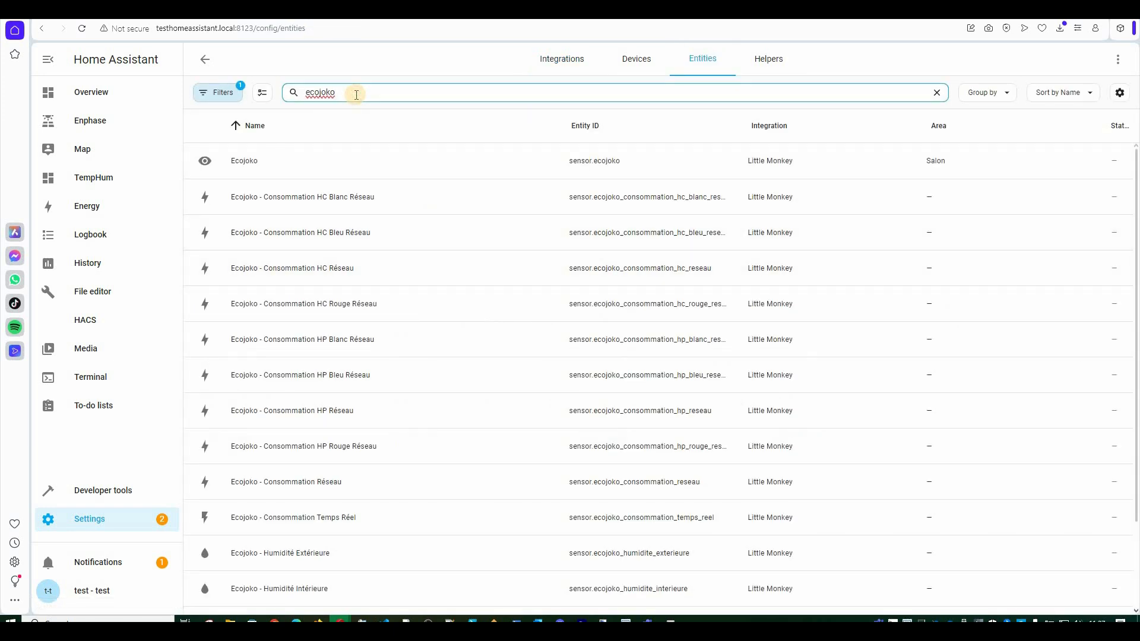
pyautogui.hotkey('ctrl', 'a')
pyautogui.write('A')
pyautogui.write('CB')
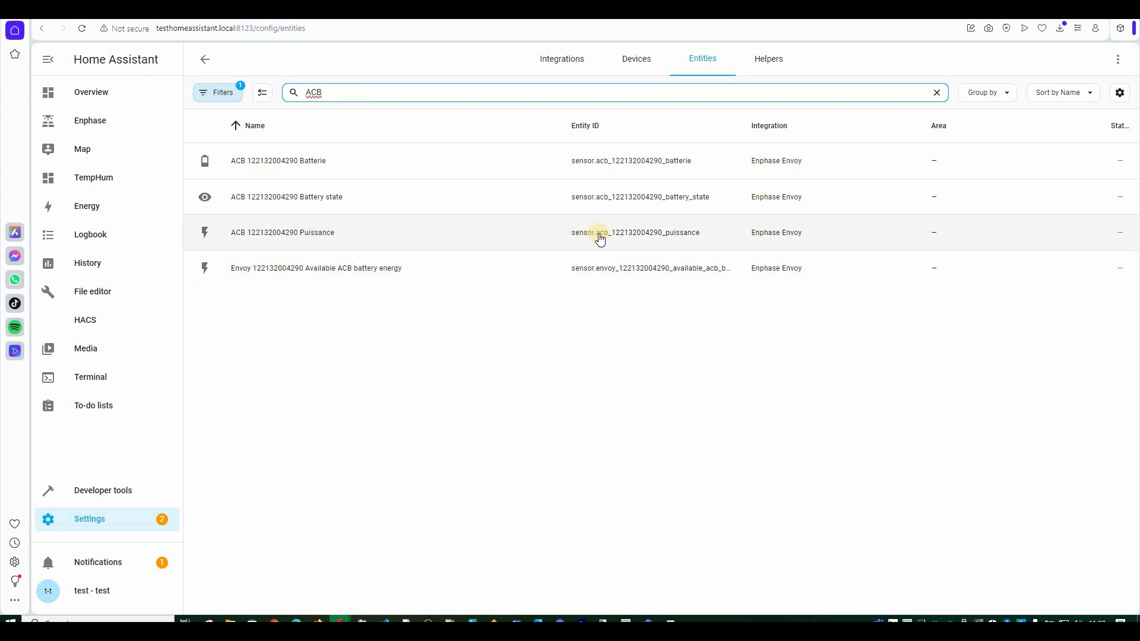
pyautogui.click(689, 238)
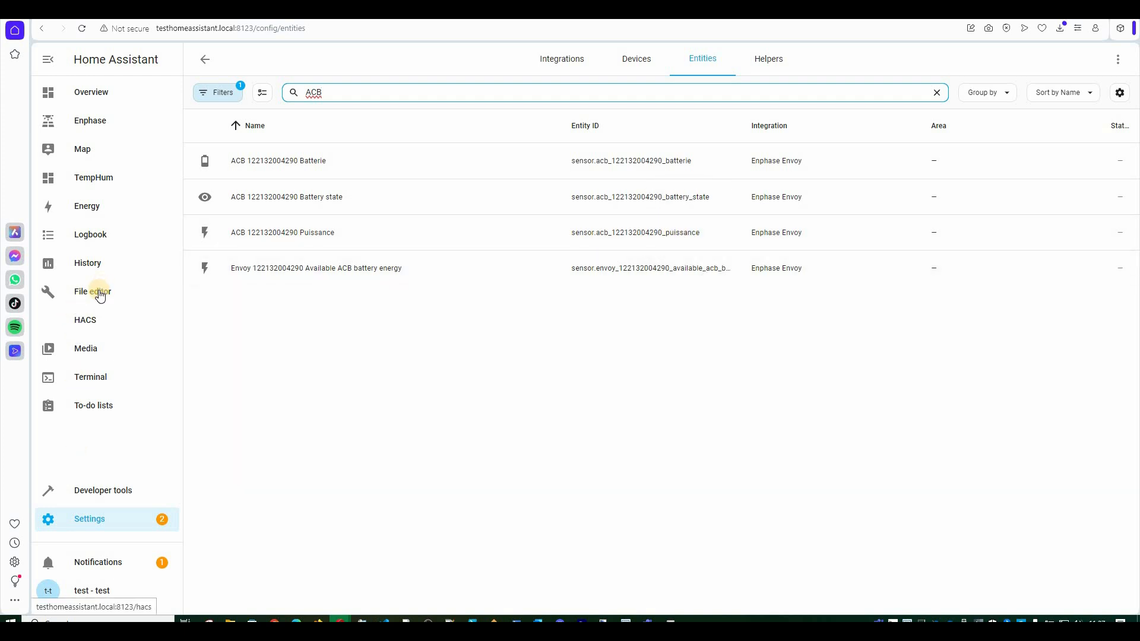
# Step: Paste the template section with ACB Battery Export Power and ACB Battery Import Power sensors at the end of configuration.yaml, followed by an empty line
pyautogui.click(118, 294)
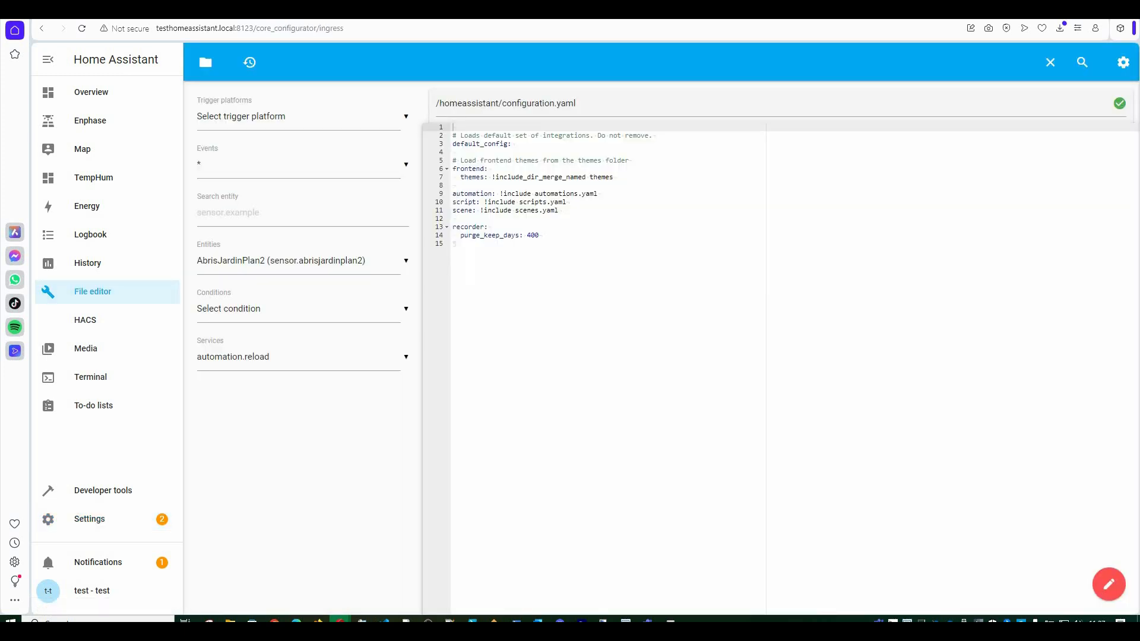
pyautogui.hotkey('ctrl', 'v')
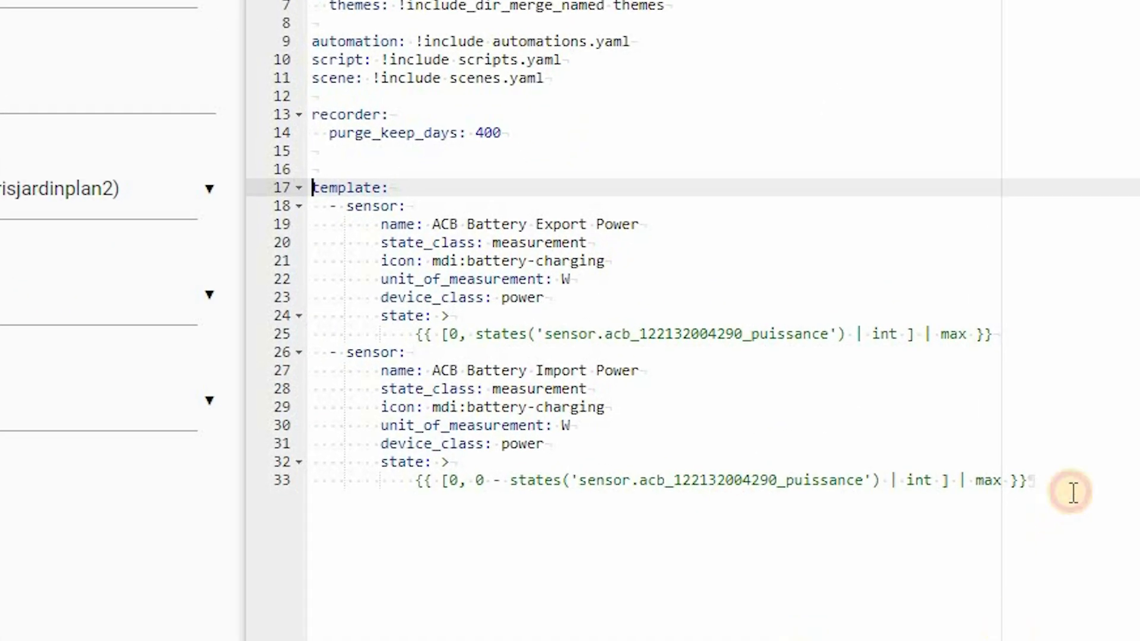
pyautogui.click(1072, 493)
pyautogui.press('Return')
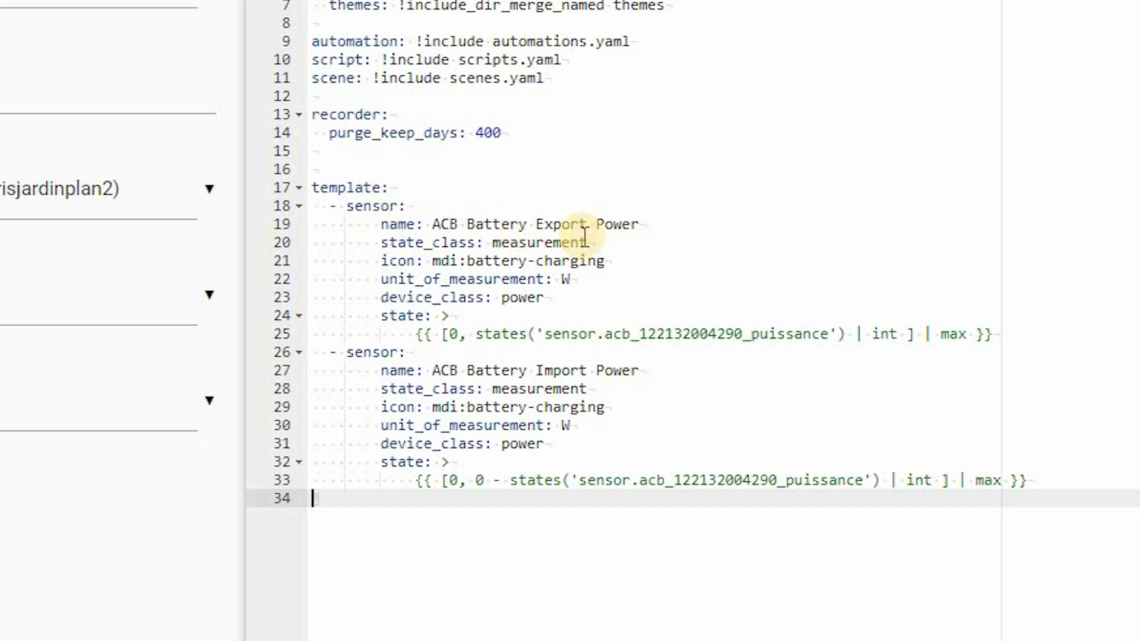
# Step: Examine the ACB Battery Export Power sensor's name, state class, icon, unit, device class and source entity in the template section
pyautogui.moveTo(662, 224); pyautogui.dragTo(422, 223)
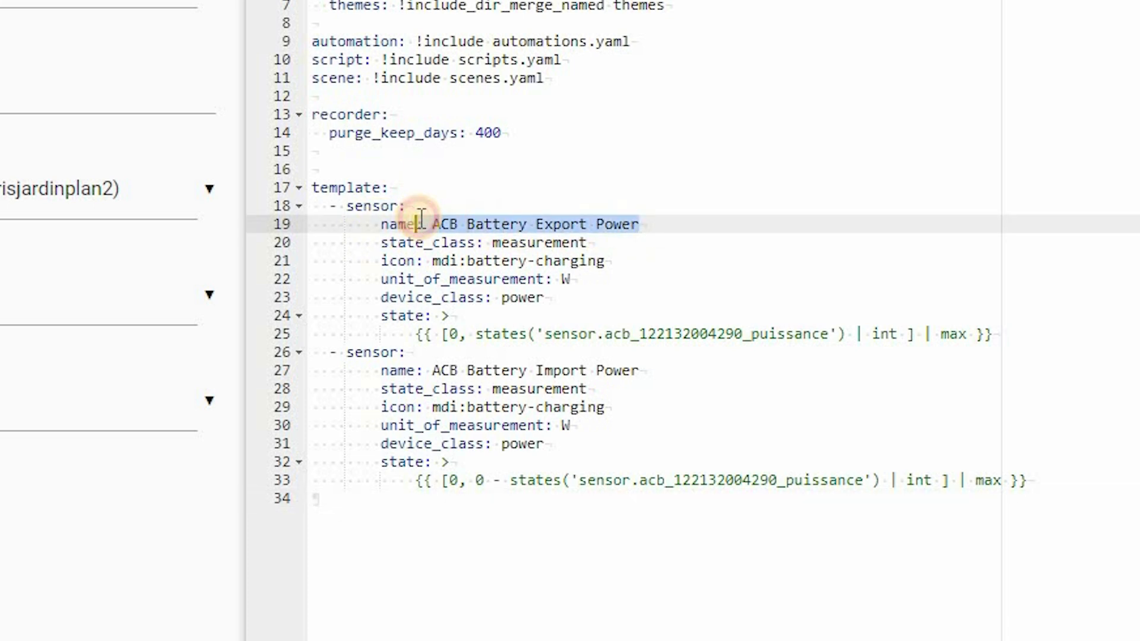
pyautogui.click(601, 261)
pyautogui.doubleClick(585, 242)
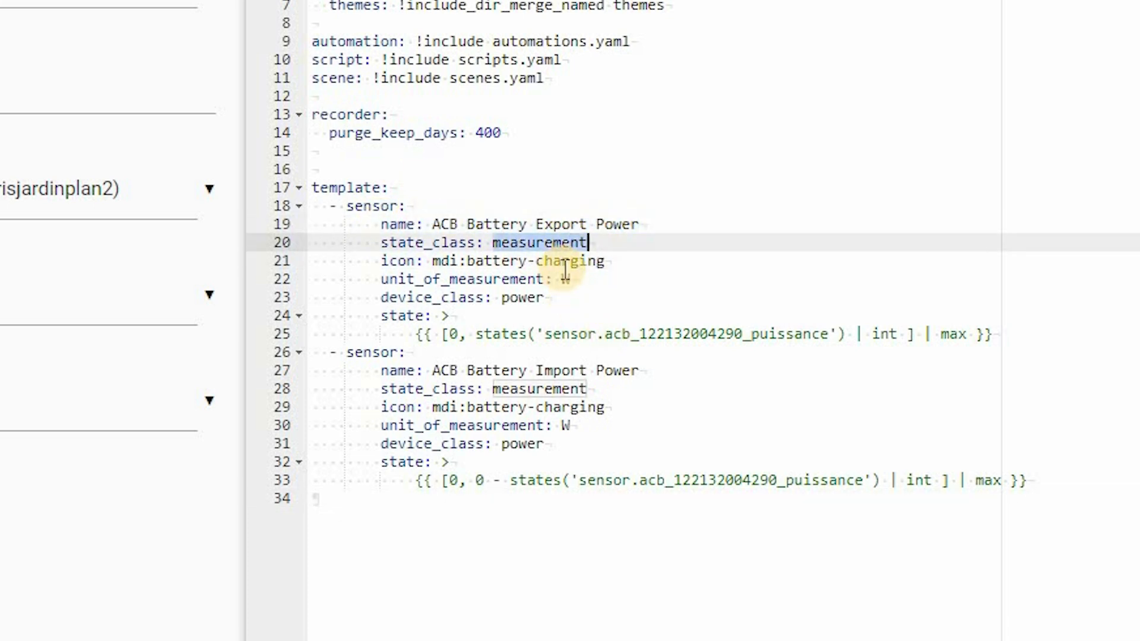
pyautogui.moveTo(636, 259); pyautogui.dragTo(536, 260)
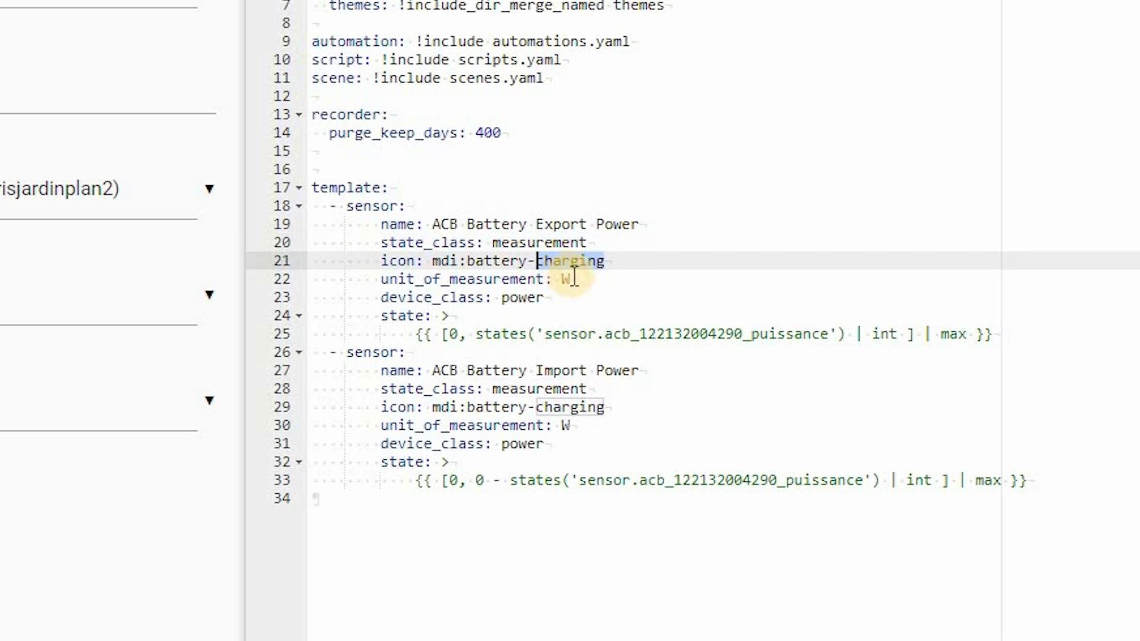
pyautogui.click(630, 278)
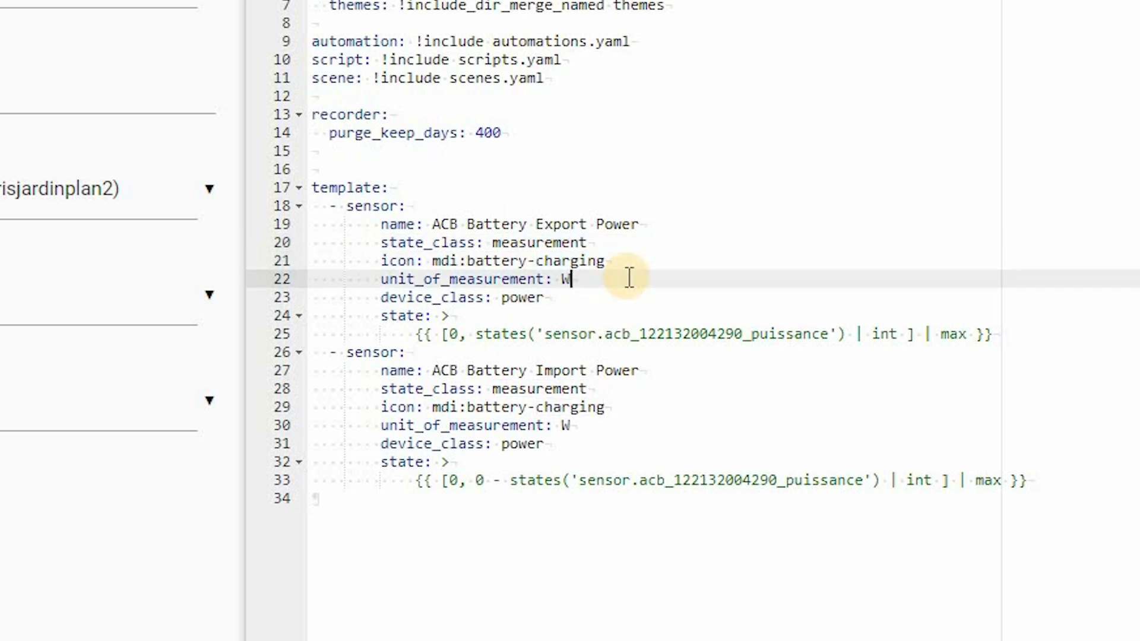
pyautogui.doubleClick(512, 294)
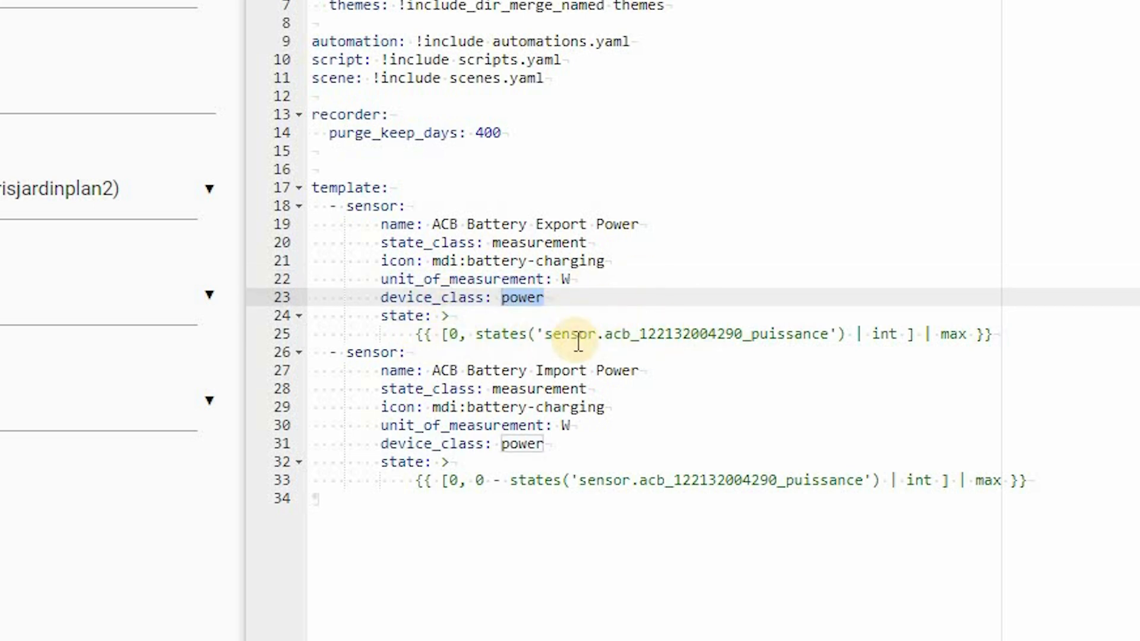
pyautogui.doubleClick(831, 333)
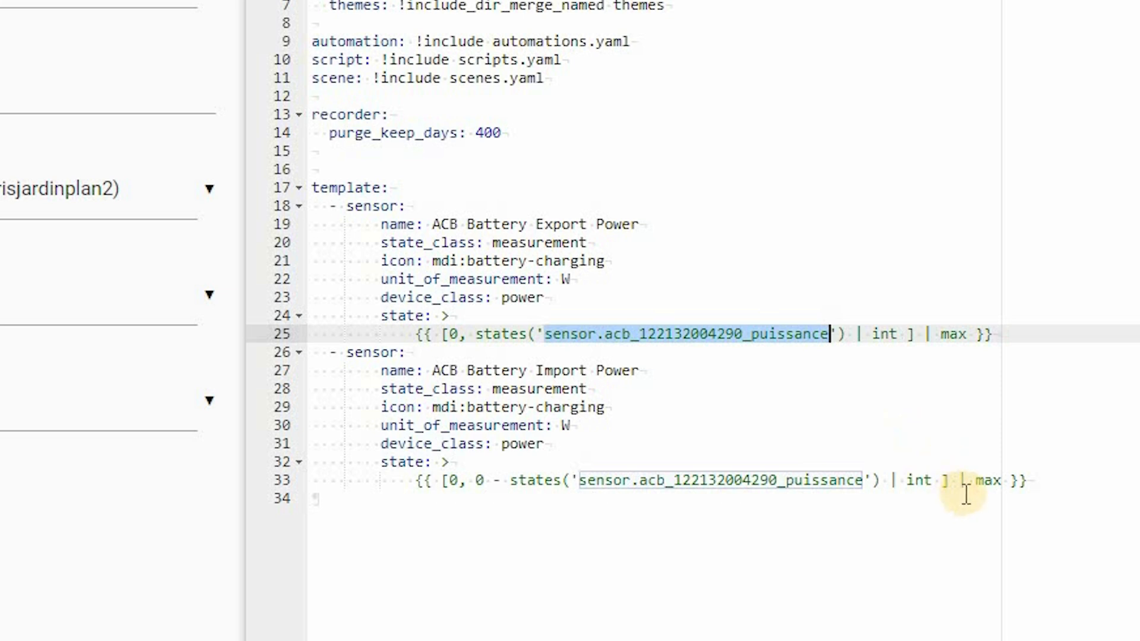
# Step: Examine the ACB Battery Import Power sensor's name and its negated state expression, and return the cursor to the empty last line
pyautogui.click(441, 389)
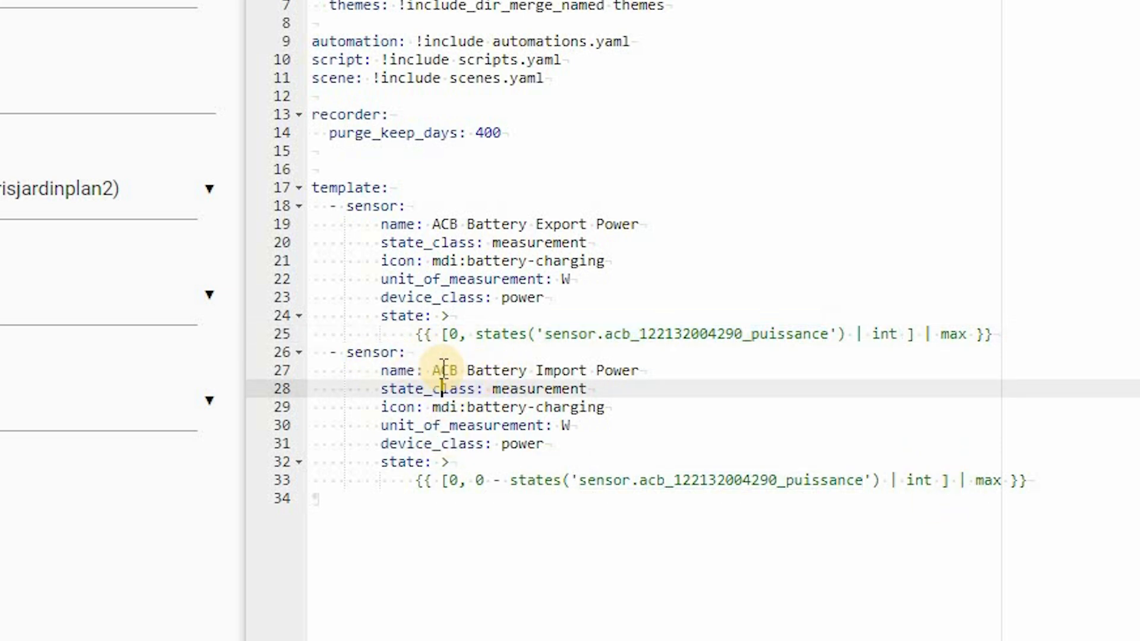
pyautogui.moveTo(433, 371); pyautogui.dragTo(642, 371)
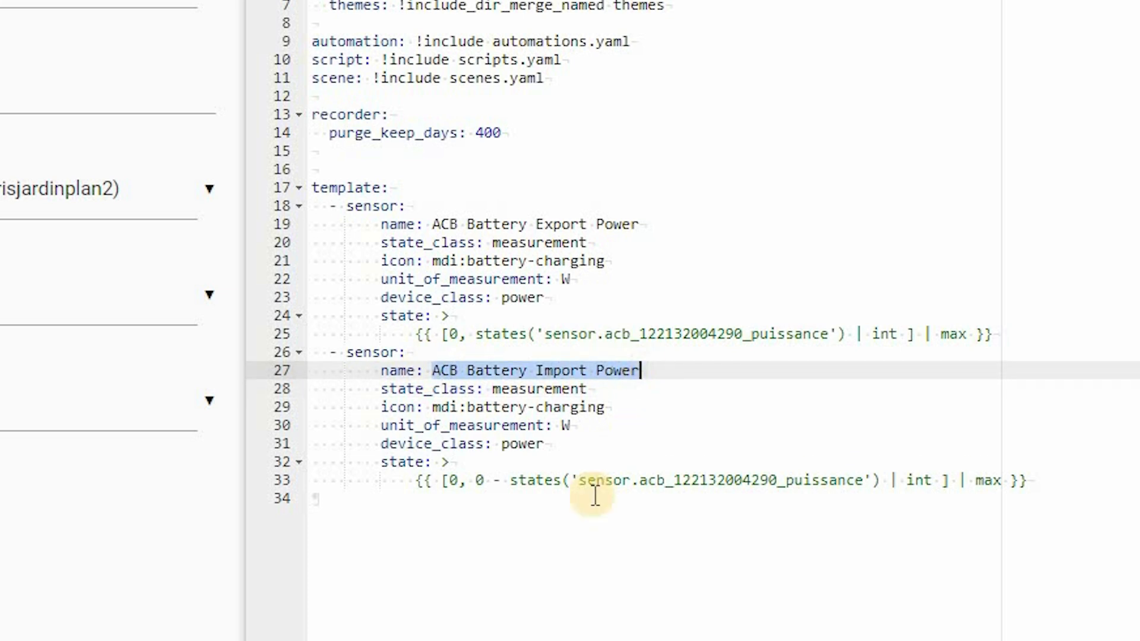
pyautogui.moveTo(475, 479); pyautogui.dragTo(885, 473)
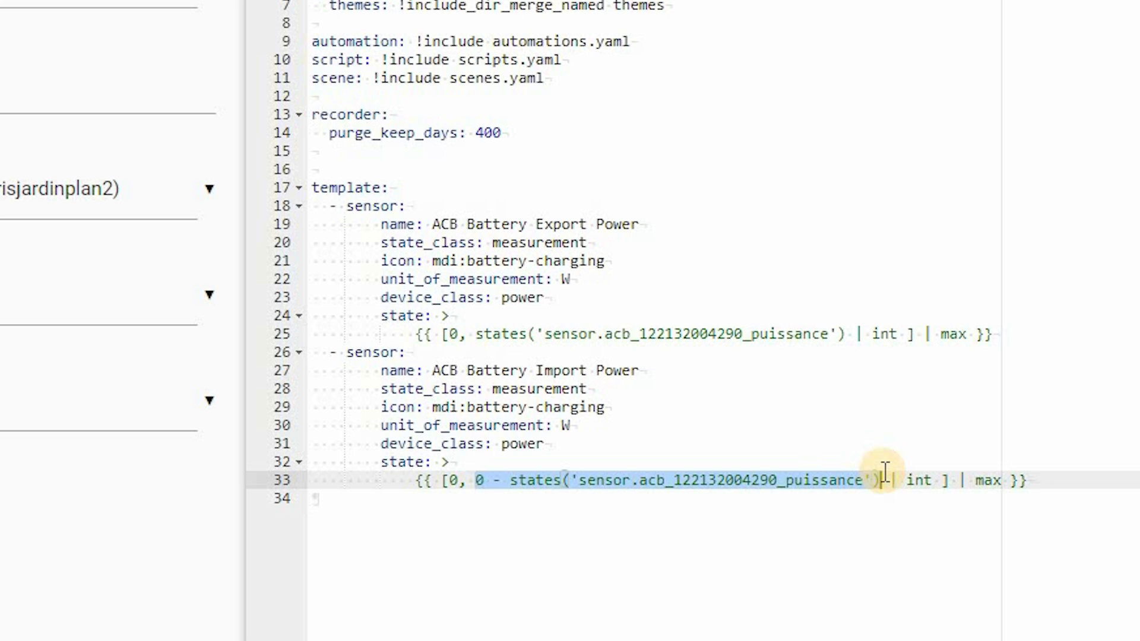
pyautogui.click(375, 534)
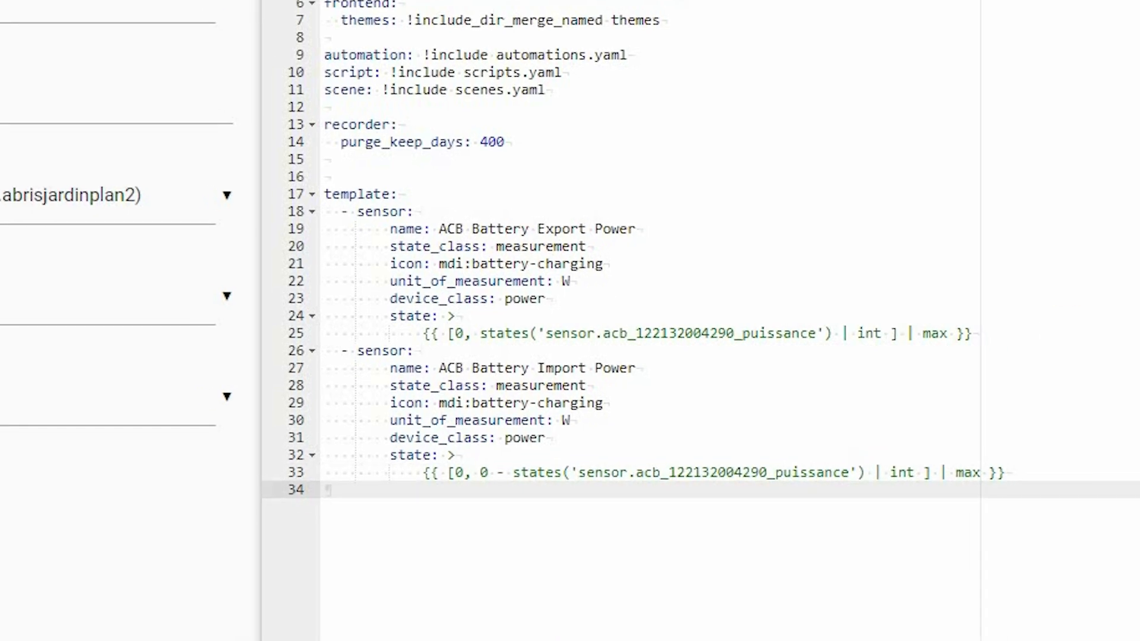
# Step: Save configuration.yaml and reboot the complete Home Assistant system
pyautogui.click(1017, 62)
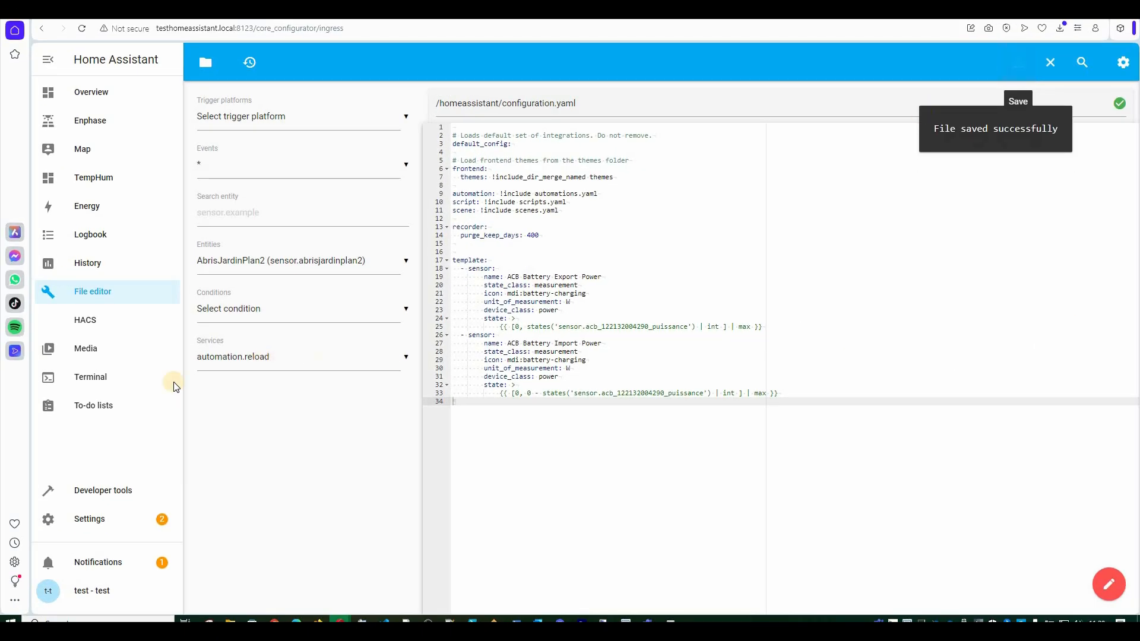
pyautogui.click(89, 518)
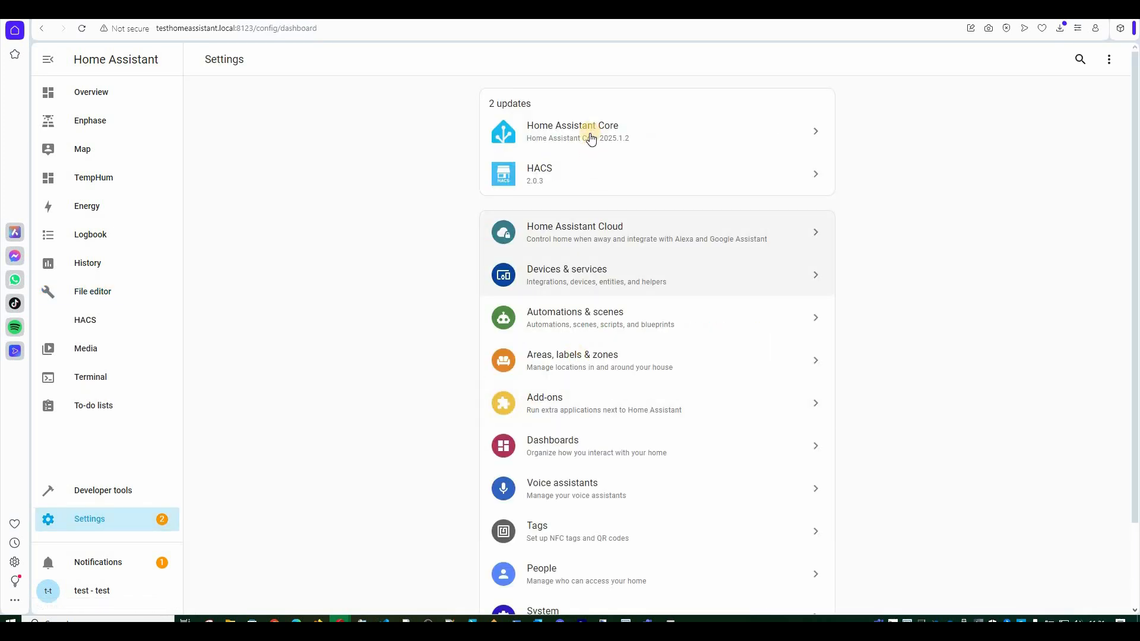
pyautogui.scroll(-2, 558, 523)
pyautogui.click(558, 525)
pyautogui.click(1118, 59)
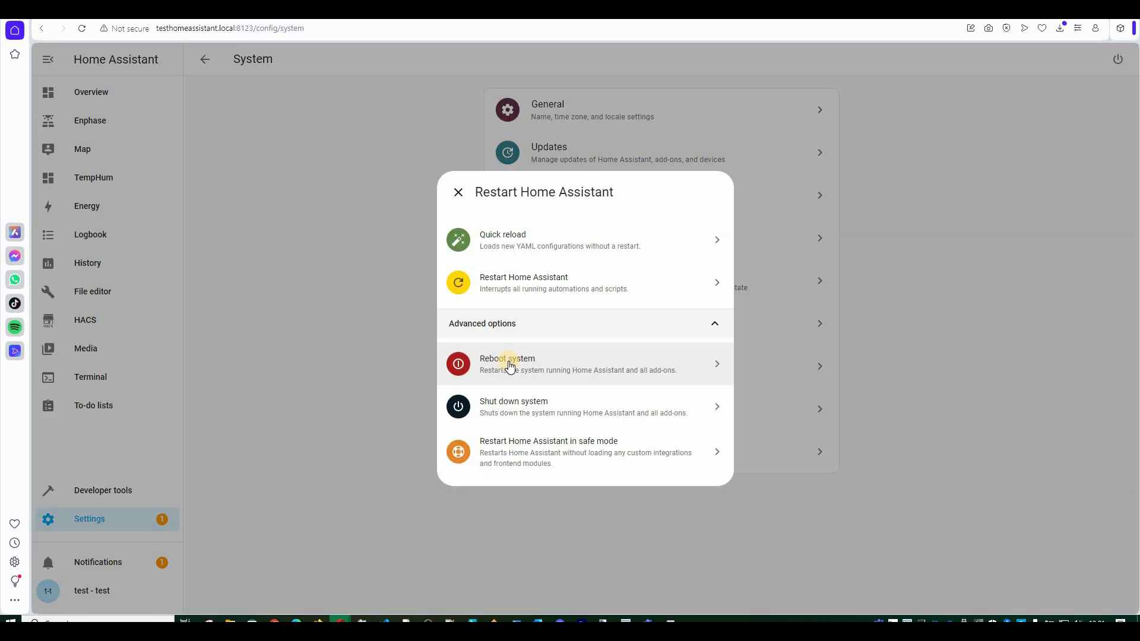
pyautogui.click(509, 365)
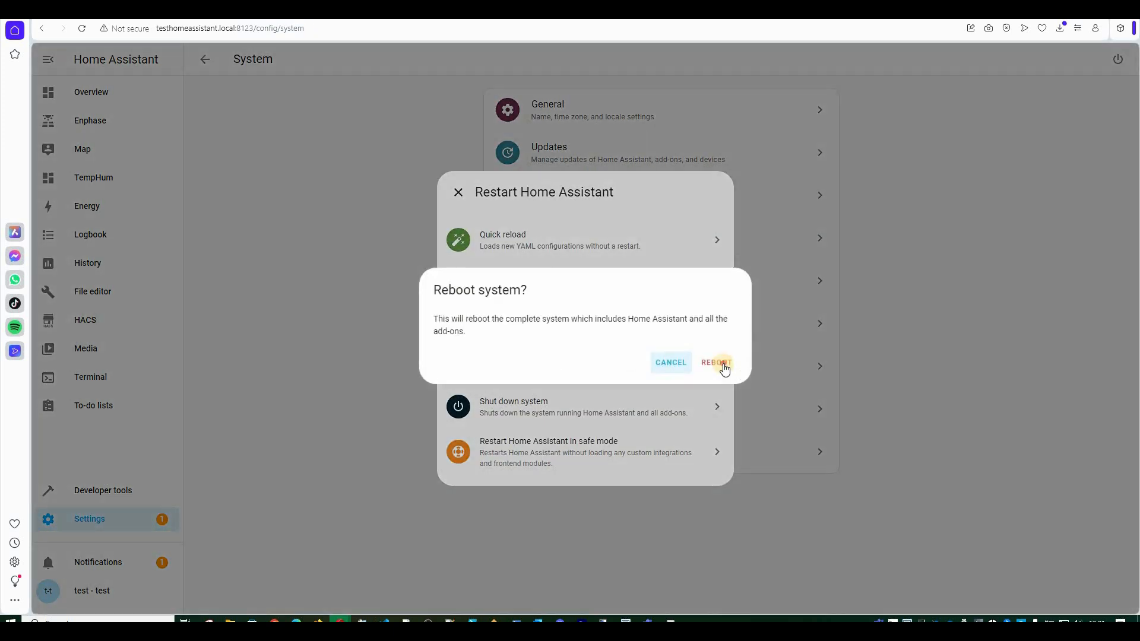
pyautogui.click(722, 363)
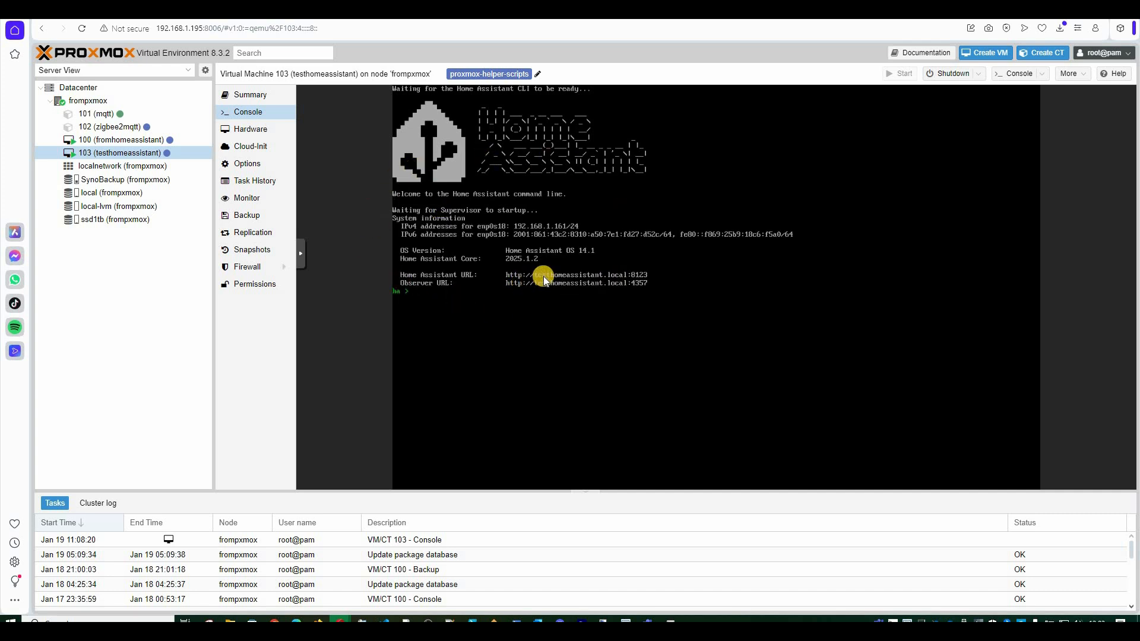
# Step: Check the test virtual machine's startup in the Proxmox console, reload the Home Assistant page and open the Overview dashboard
pyautogui.click(542, 276)
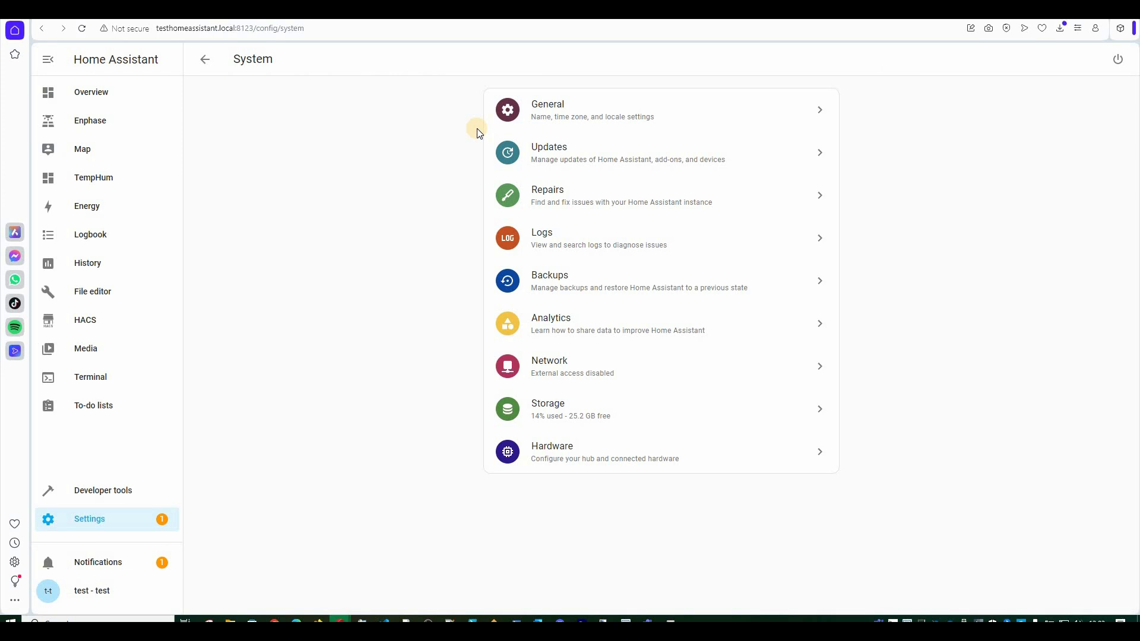
pyautogui.click(82, 28)
pyautogui.click(91, 92)
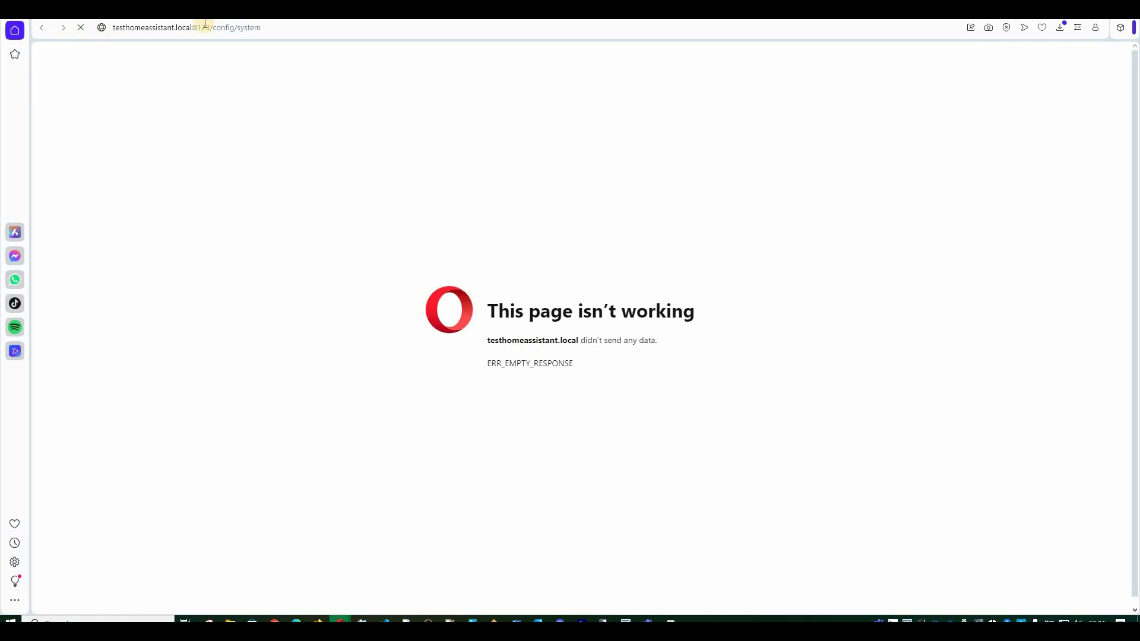
pyautogui.click(275, 31)
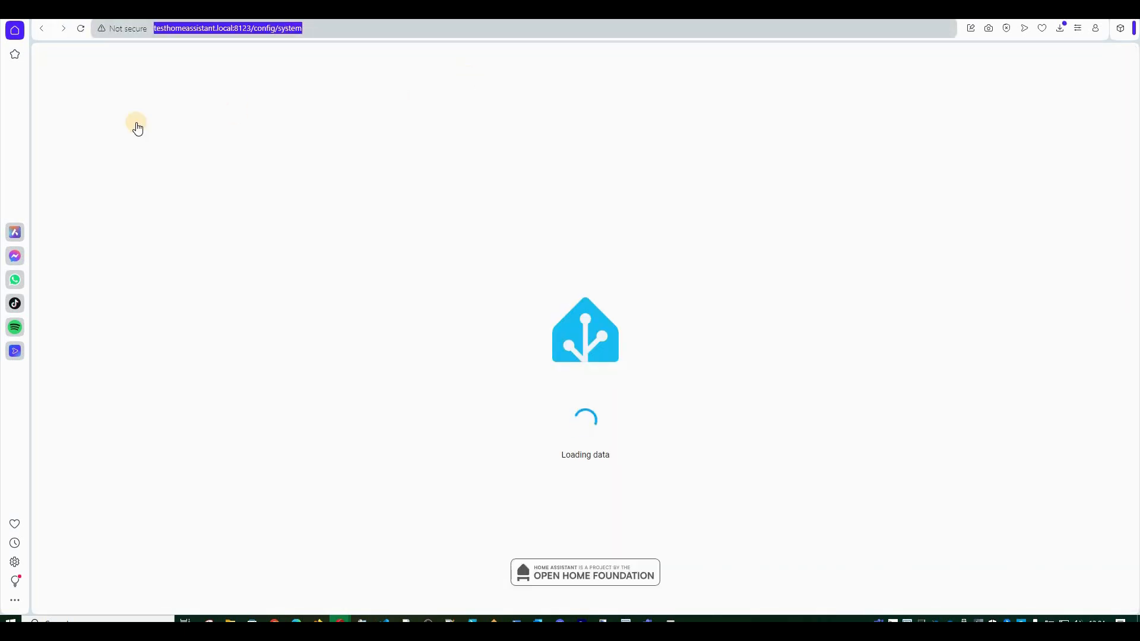
pyautogui.click(81, 95)
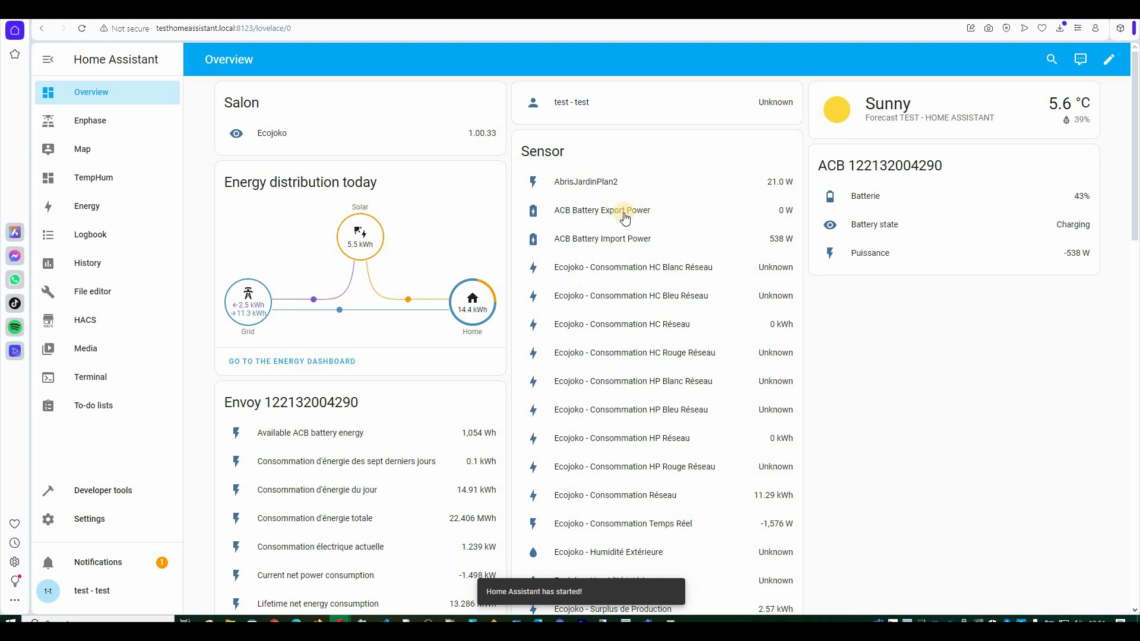
# Step: Examine the ACB Battery Export Power and Import Power sensors on the Overview dashboard and compare them with the battery's Puissance history
pyautogui.click(591, 213)
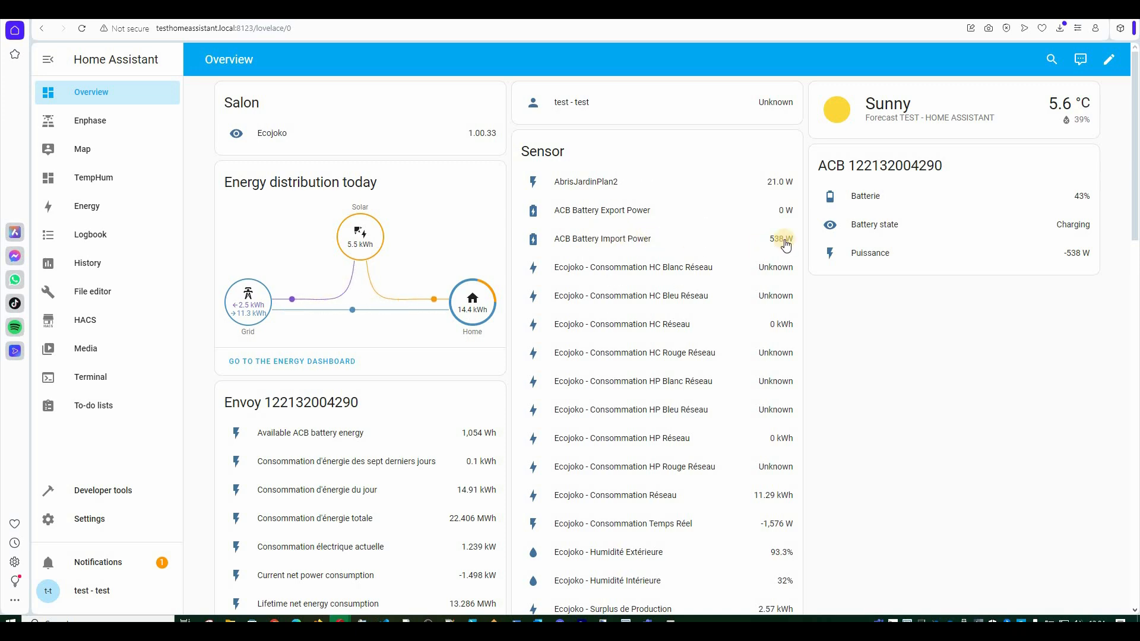
pyautogui.click(603, 240)
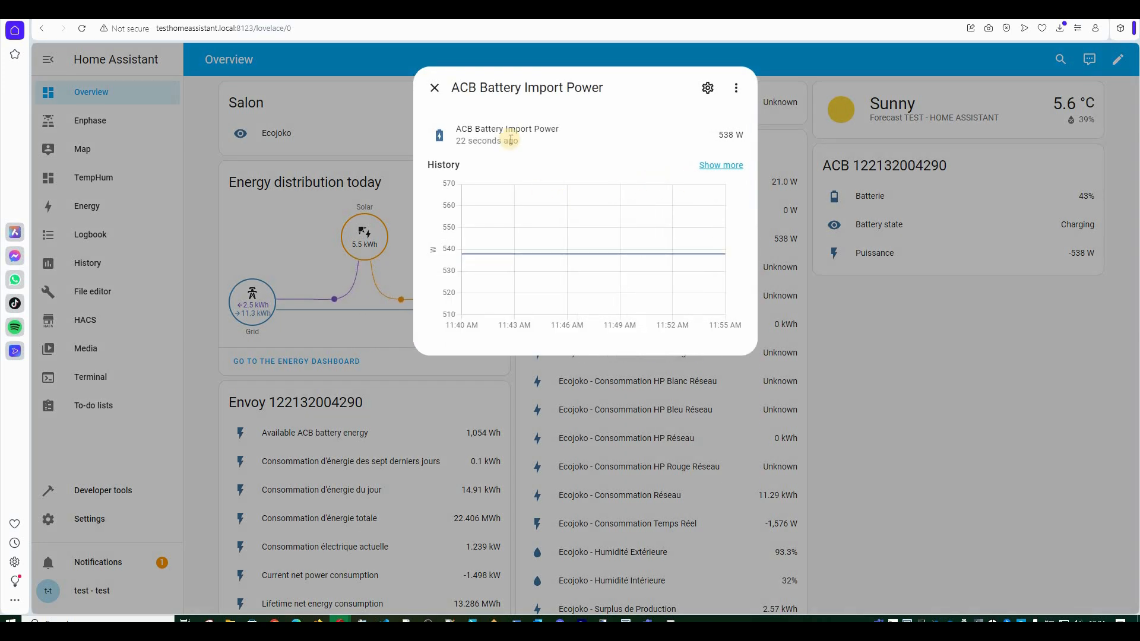
pyautogui.moveTo(510, 140)
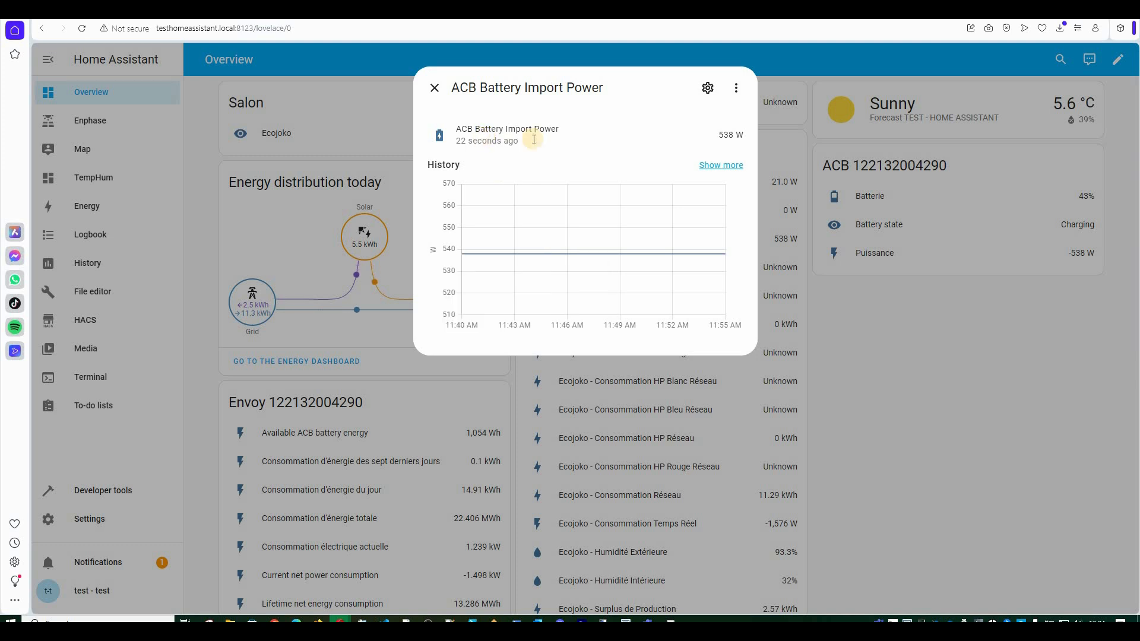
pyautogui.click(727, 215)
pyautogui.click(91, 92)
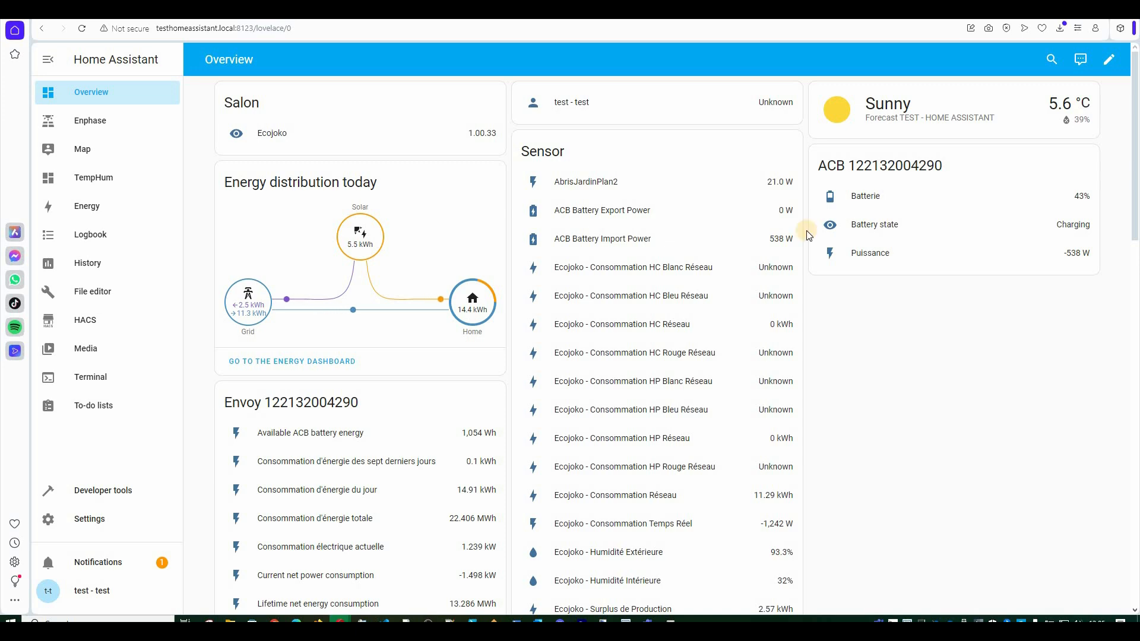
pyautogui.click(872, 256)
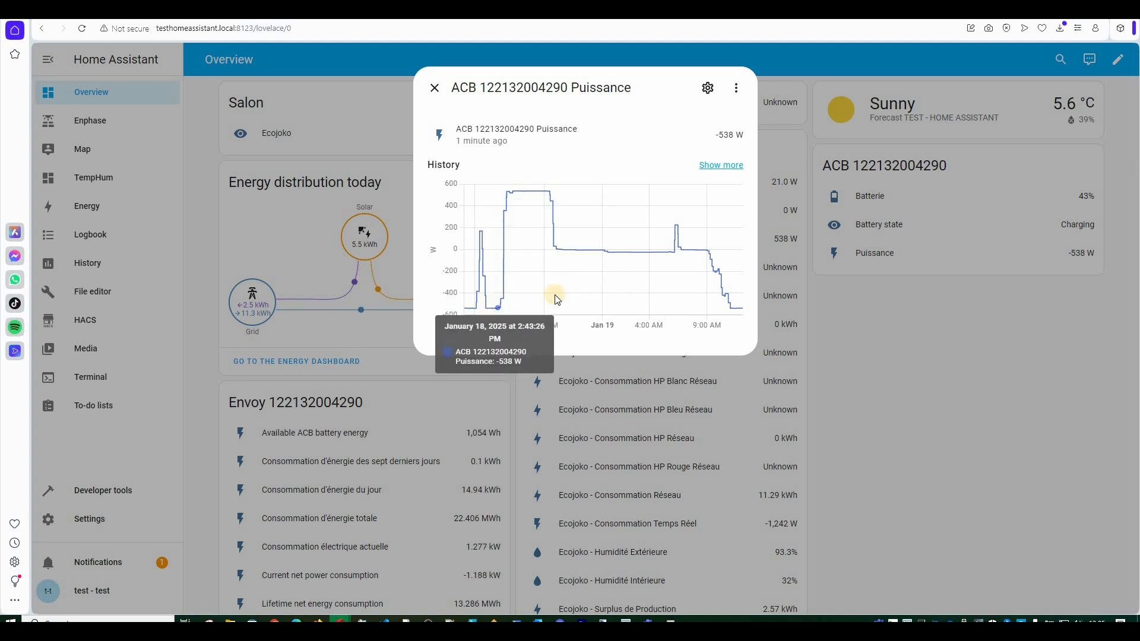
pyautogui.click(436, 88)
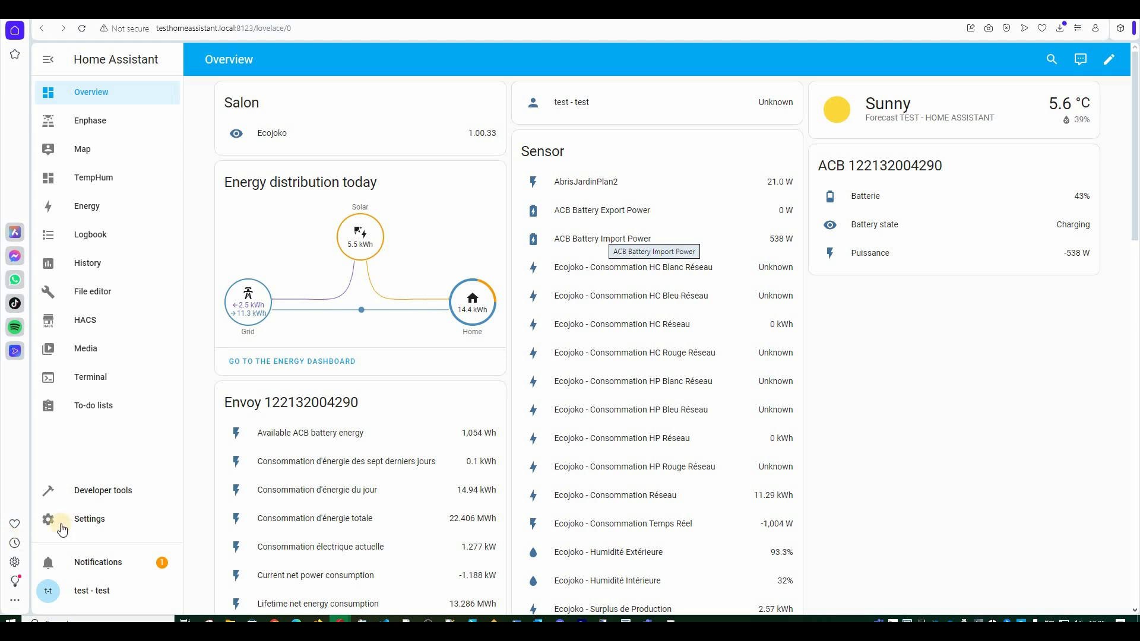
# Step: Open Home Assistant's settings and examine the forum post's integration sensor definitions for battery export and import energy
pyautogui.click(98, 519)
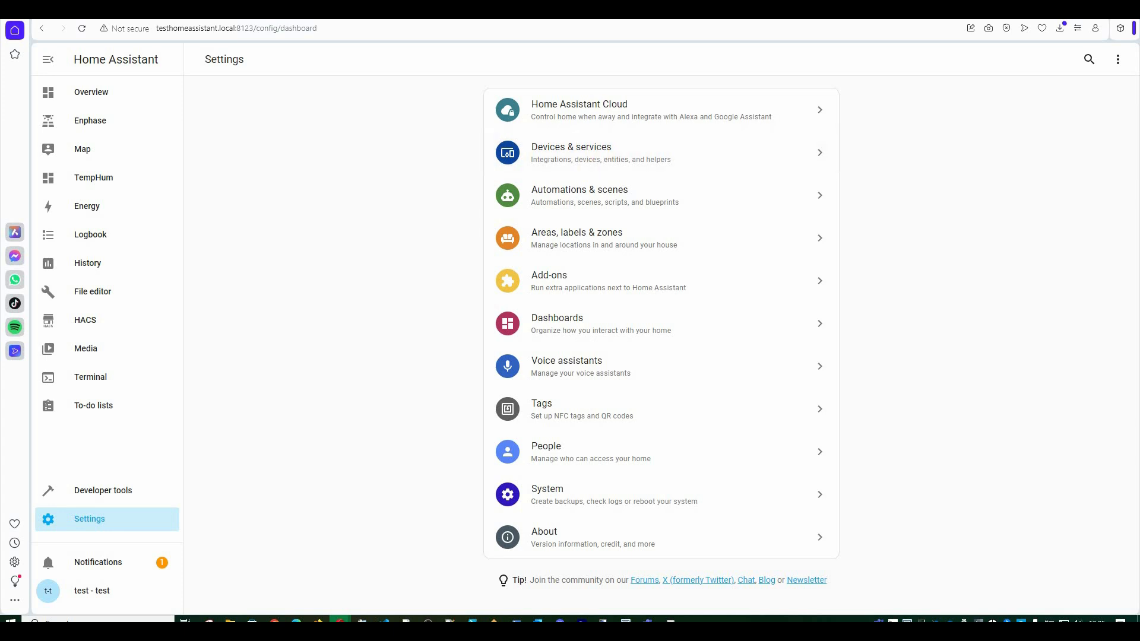
pyautogui.hotkey('ctrl', 'Tab')
pyautogui.scroll(-1, 492, 422)
pyautogui.scroll(3, 492, 423)
pyautogui.scroll(-10, 493, 422)
pyautogui.scroll(-1, 418, 242)
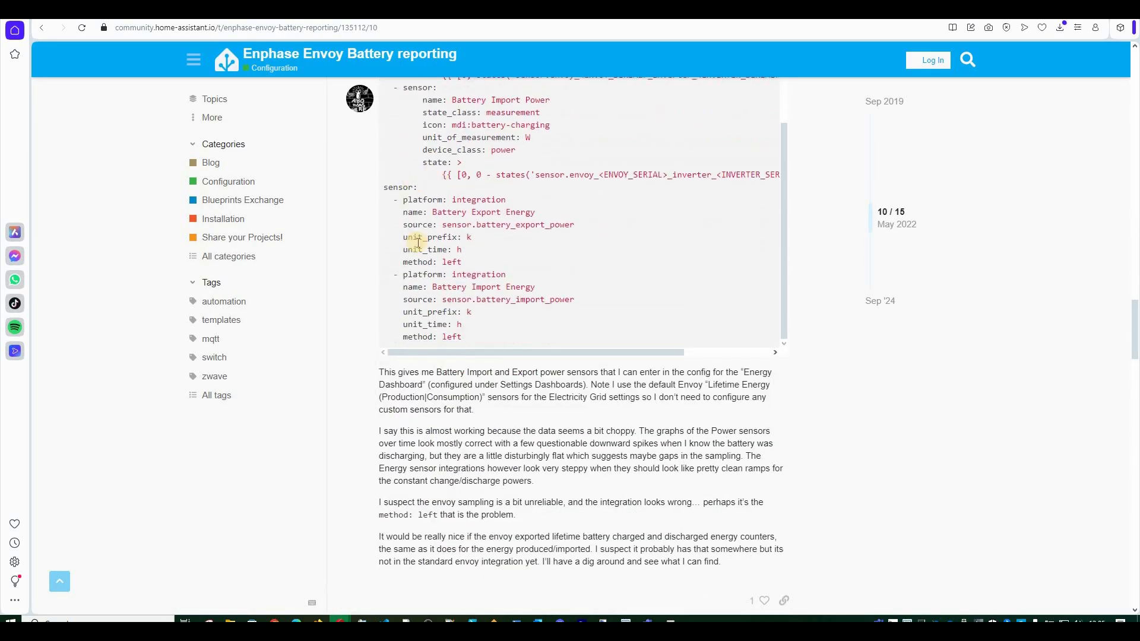
pyautogui.scroll(-1, 523, 380)
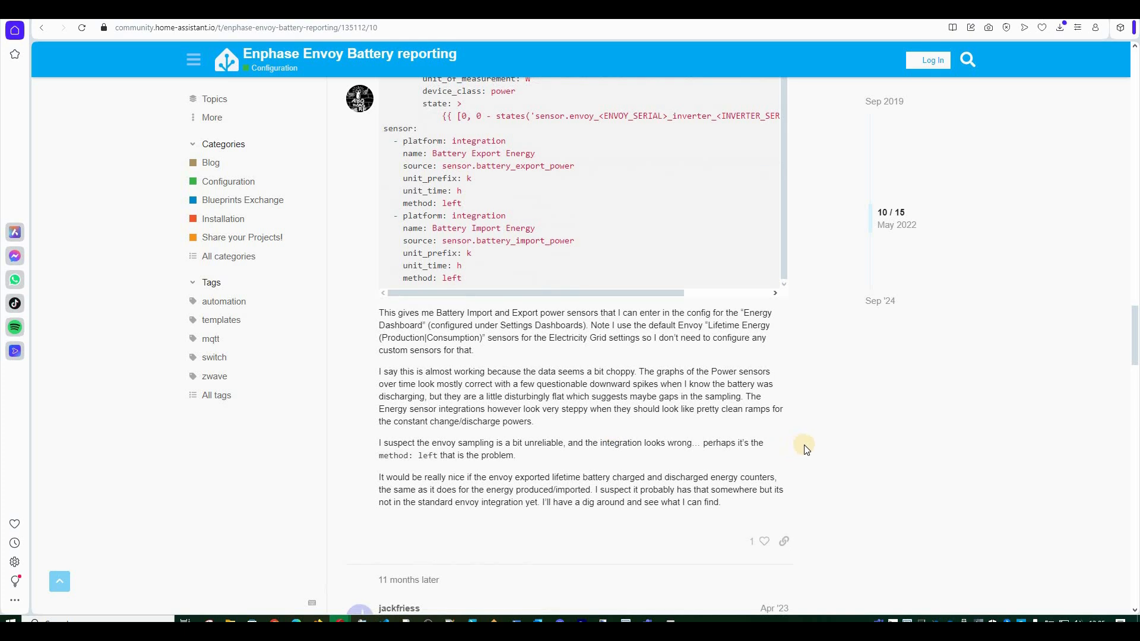
pyautogui.scroll(1, 801, 445)
pyautogui.scroll(1, 805, 450)
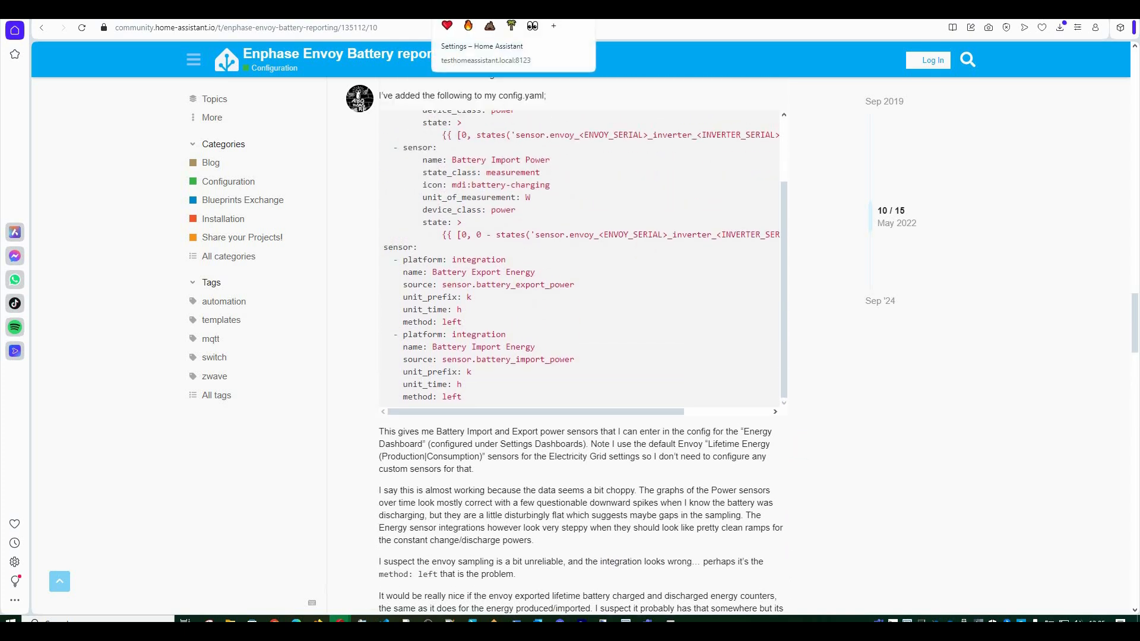
# Step: Switch back to Home Assistant and start a new Integral sensor helper under Devices & services
pyautogui.click(493, 11)
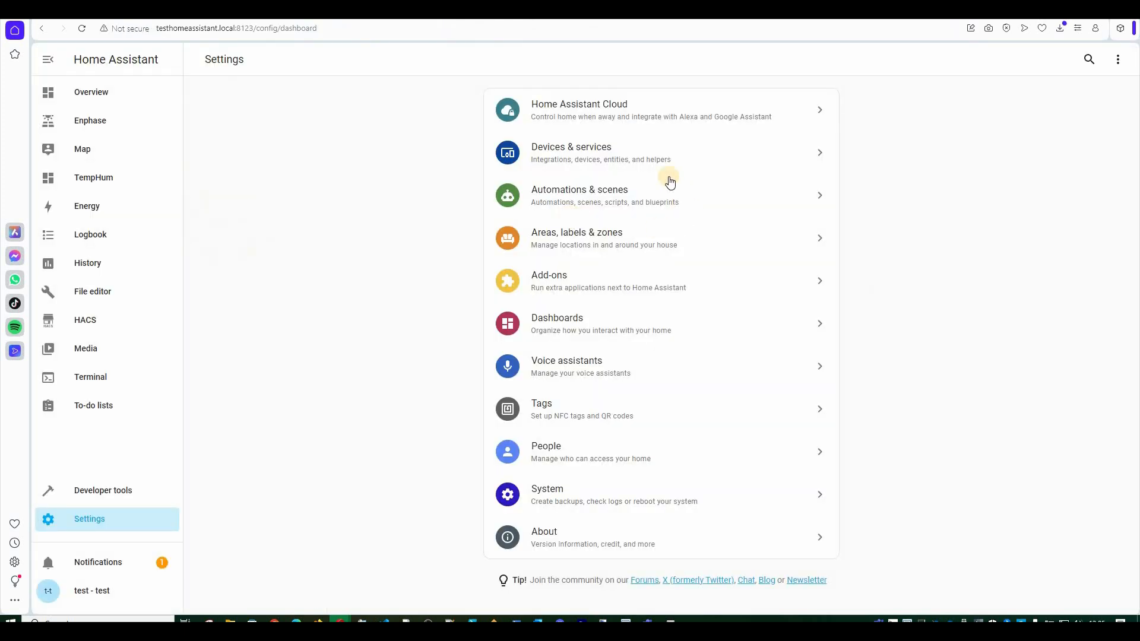
pyautogui.click(643, 153)
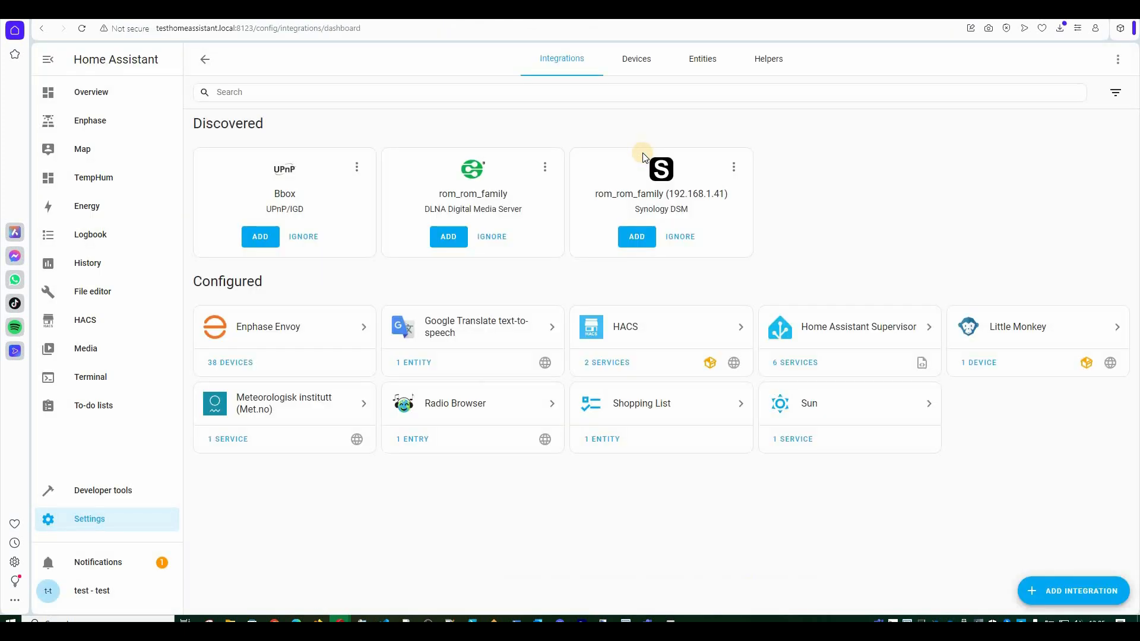
pyautogui.click(770, 66)
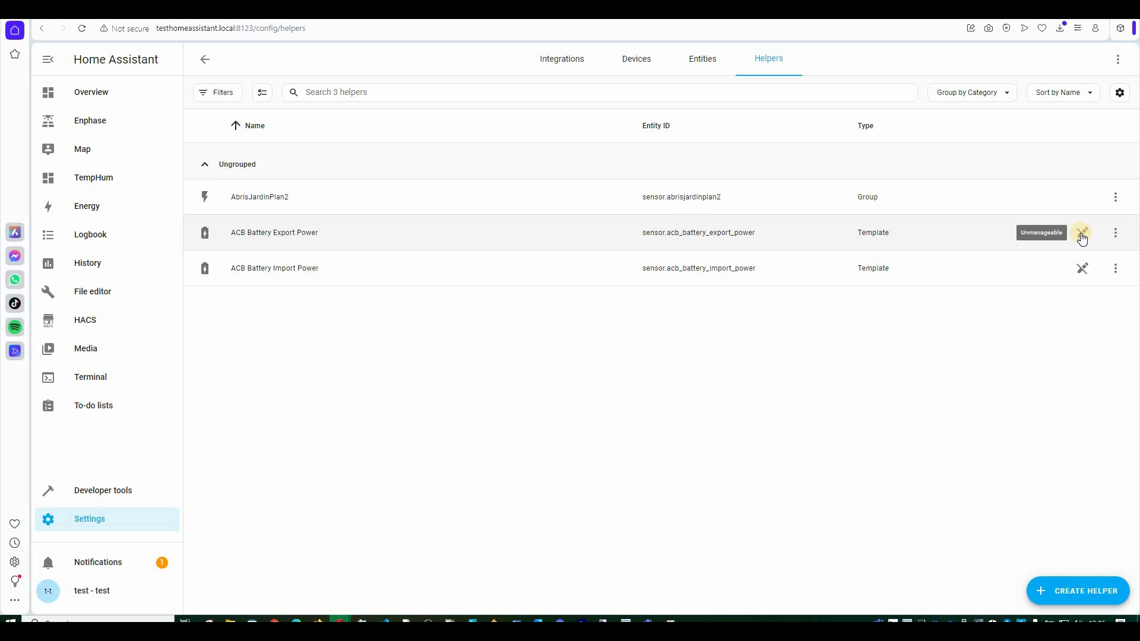
pyautogui.click(1076, 593)
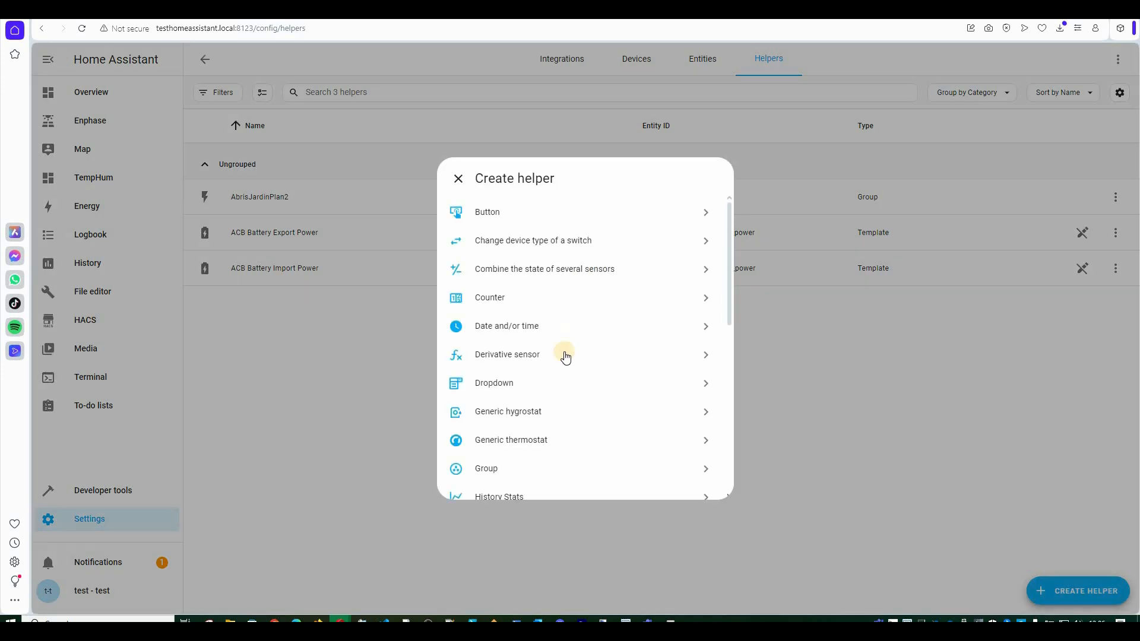
pyautogui.scroll(-2, 560, 366)
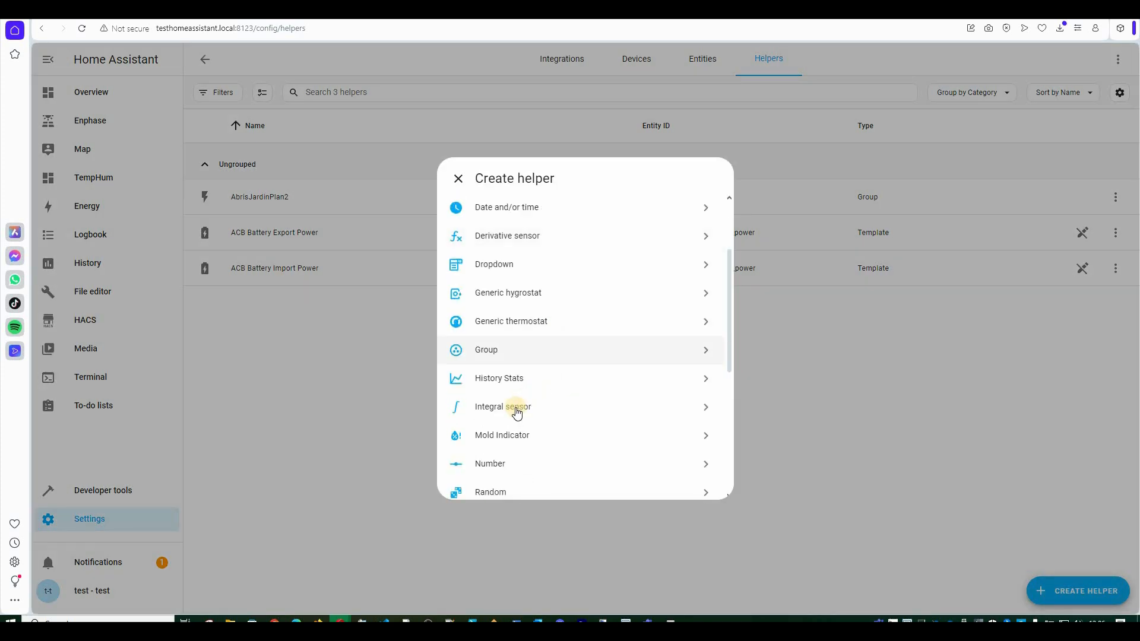
pyautogui.click(514, 410)
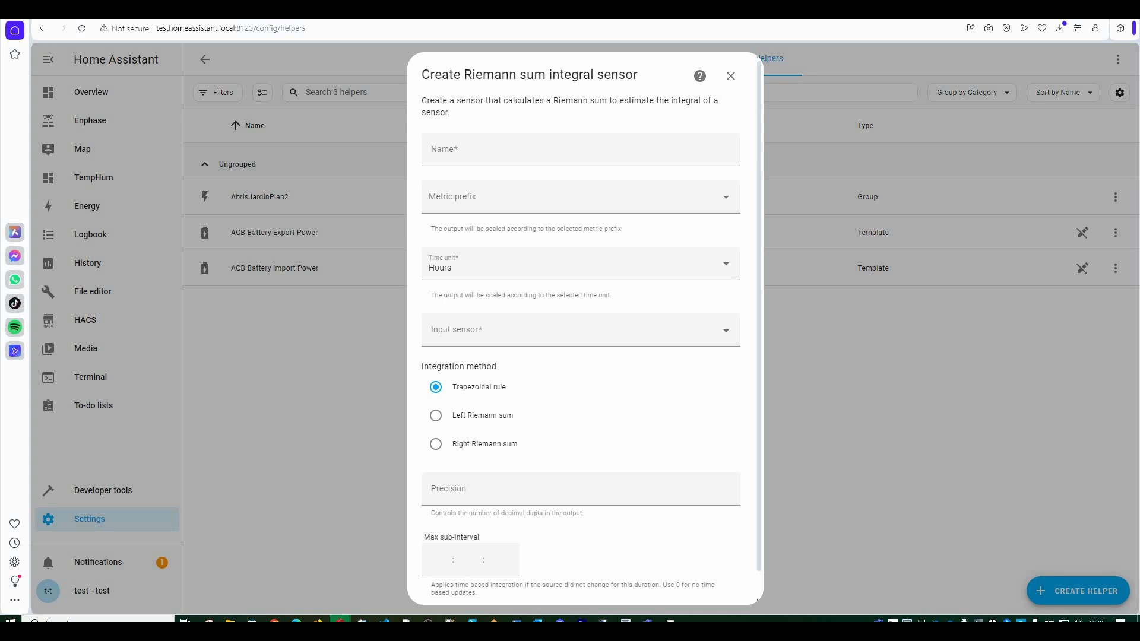
# Step: Name the integral sensor ACB Battery Export Energy, with metric prefix k (kilo) and ACB Battery Export Power as its input sensor
pyautogui.click(475, 158)
pyautogui.press('Down')
pyautogui.press('Return')
pyautogui.click(470, 196)
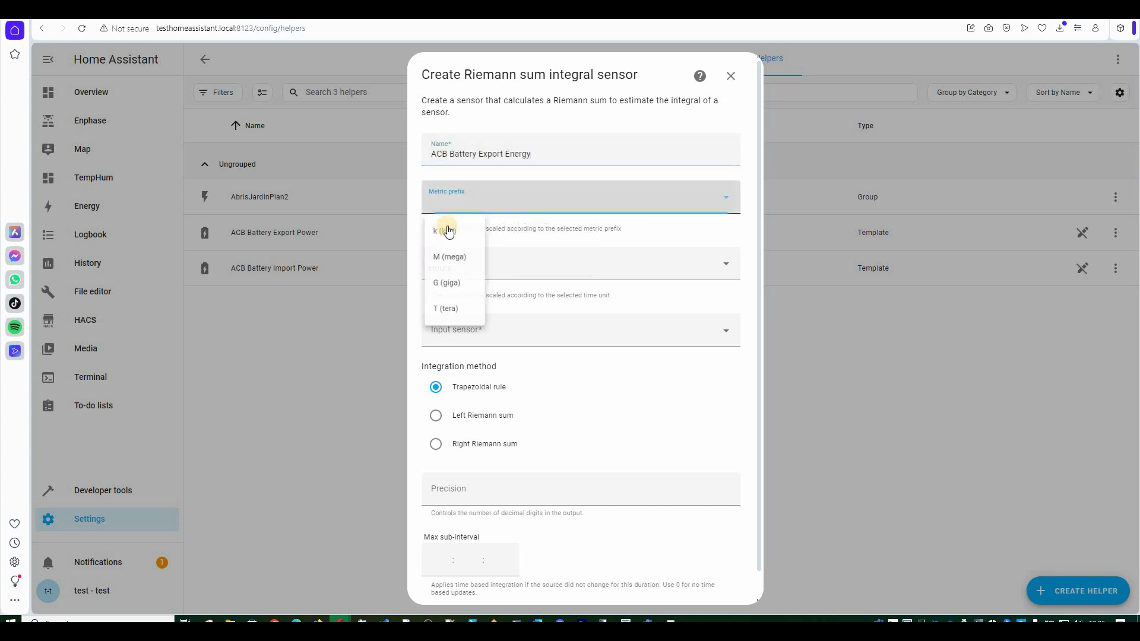
pyautogui.click(444, 233)
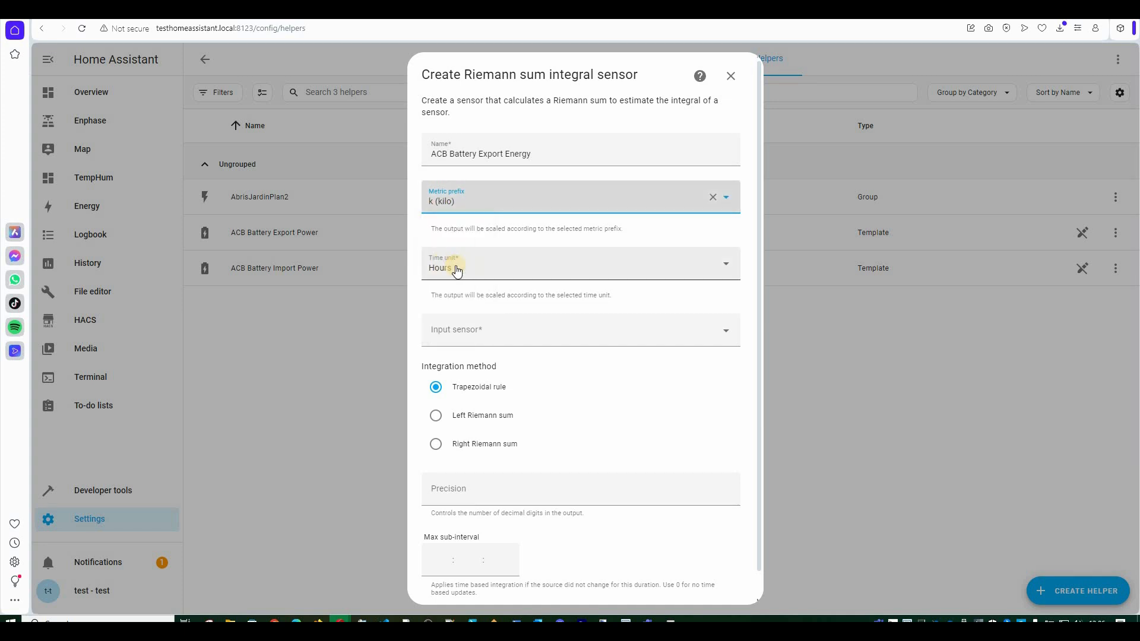
pyautogui.click(491, 334)
pyautogui.write('ACB')
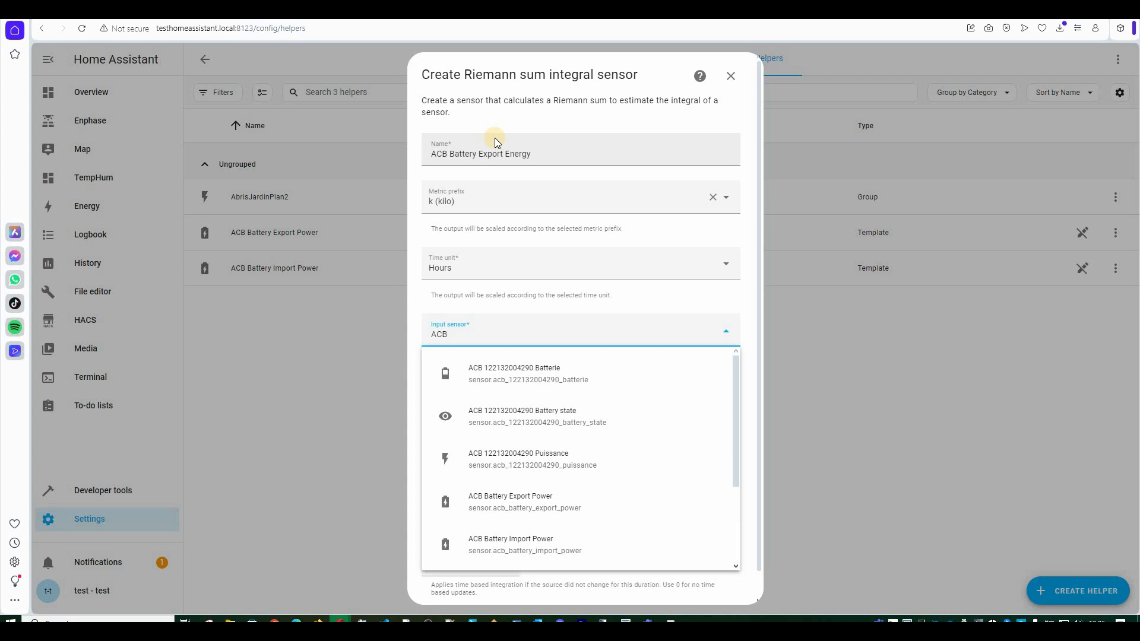
pyautogui.click(516, 510)
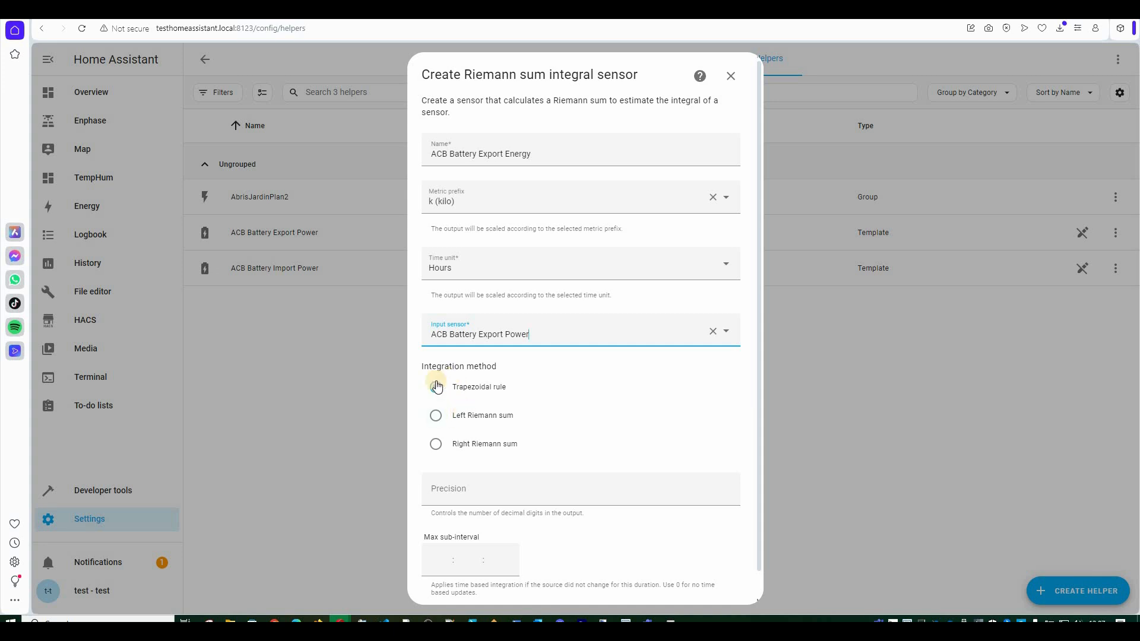
# Step: Set the export energy sensor to the Left Riemann sum method with precision 2, and submit the helper
pyautogui.scroll(-1, 437, 393)
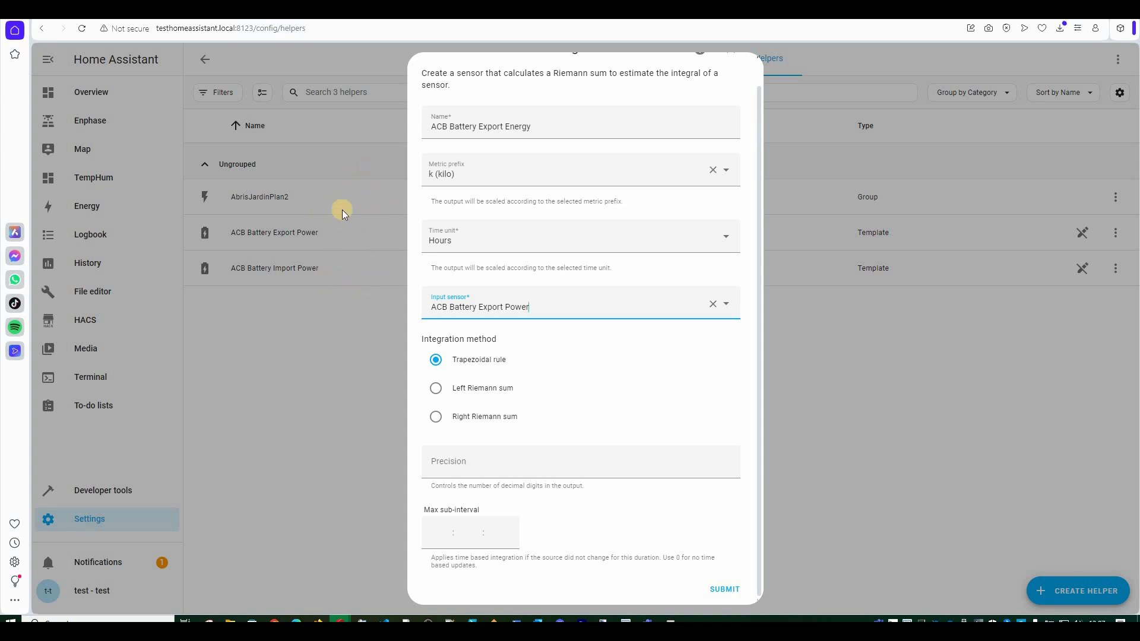
pyautogui.click(437, 389)
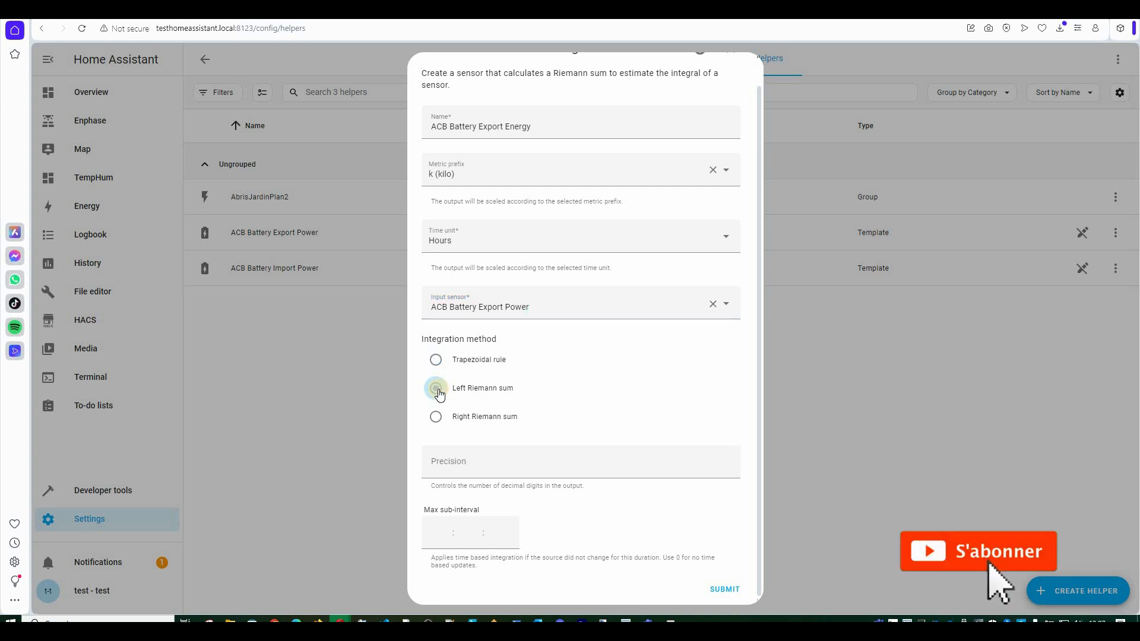
pyautogui.click(487, 464)
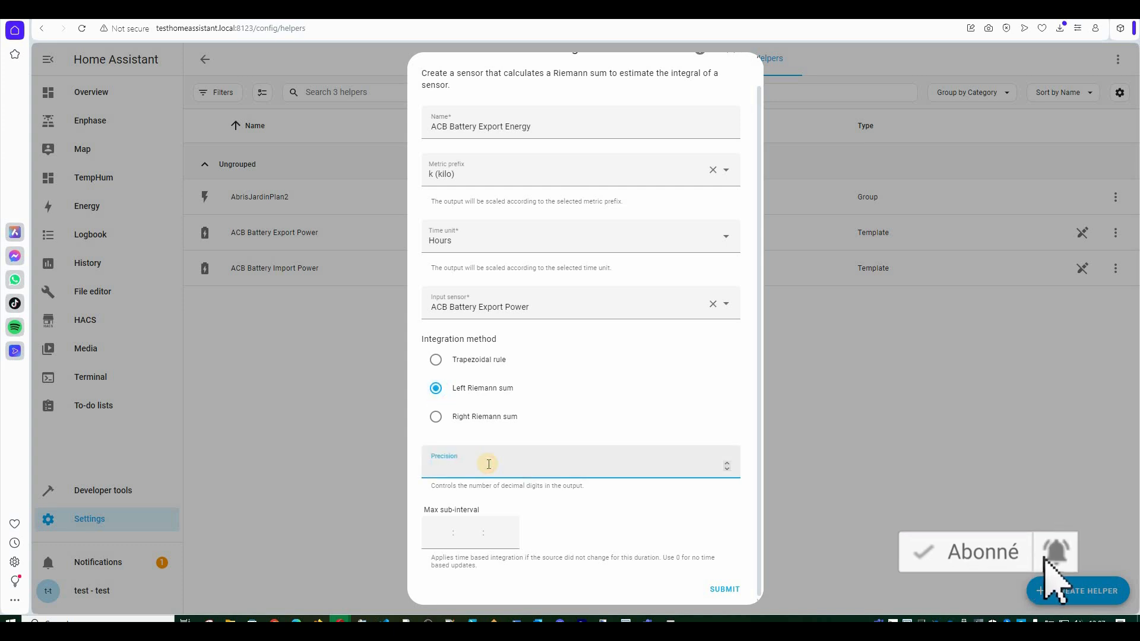
pyautogui.write('2')
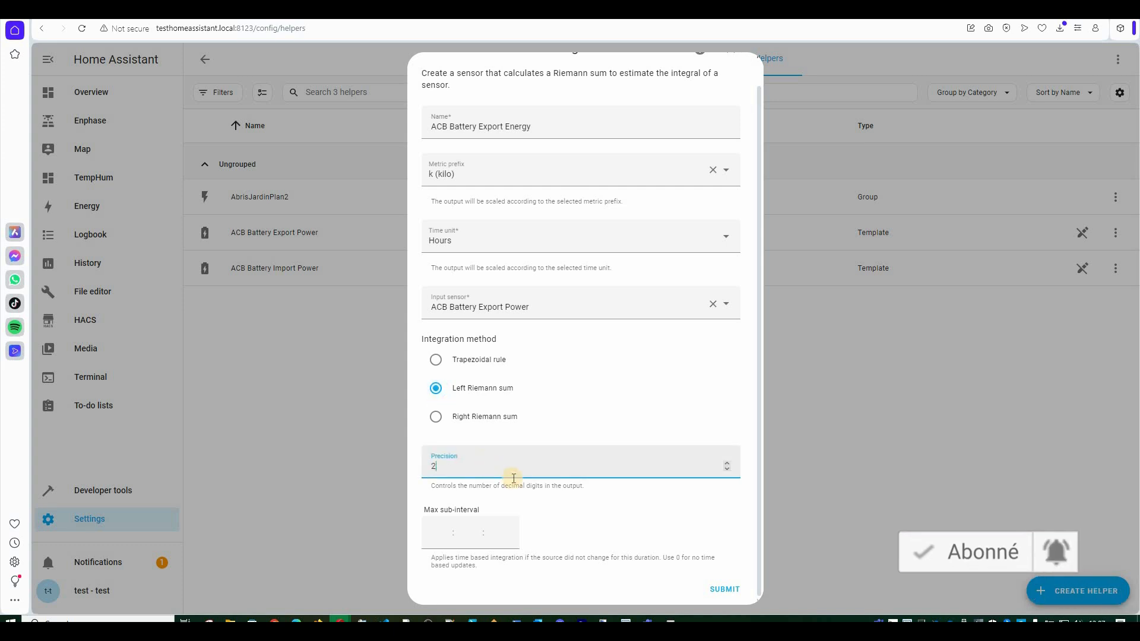
pyautogui.click(572, 502)
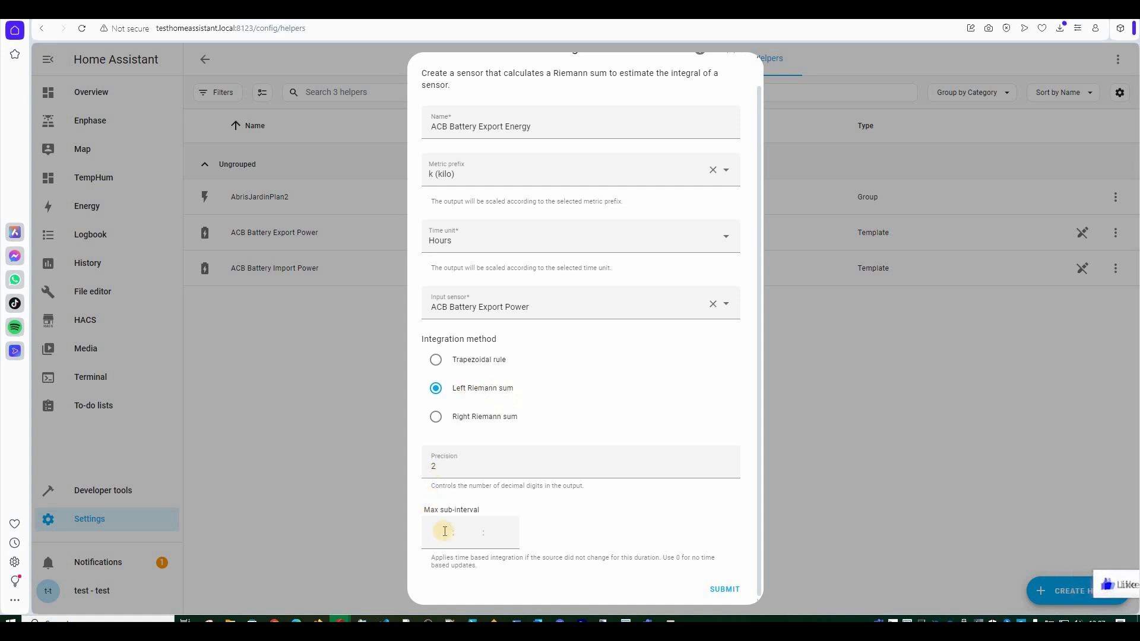
pyautogui.click(723, 591)
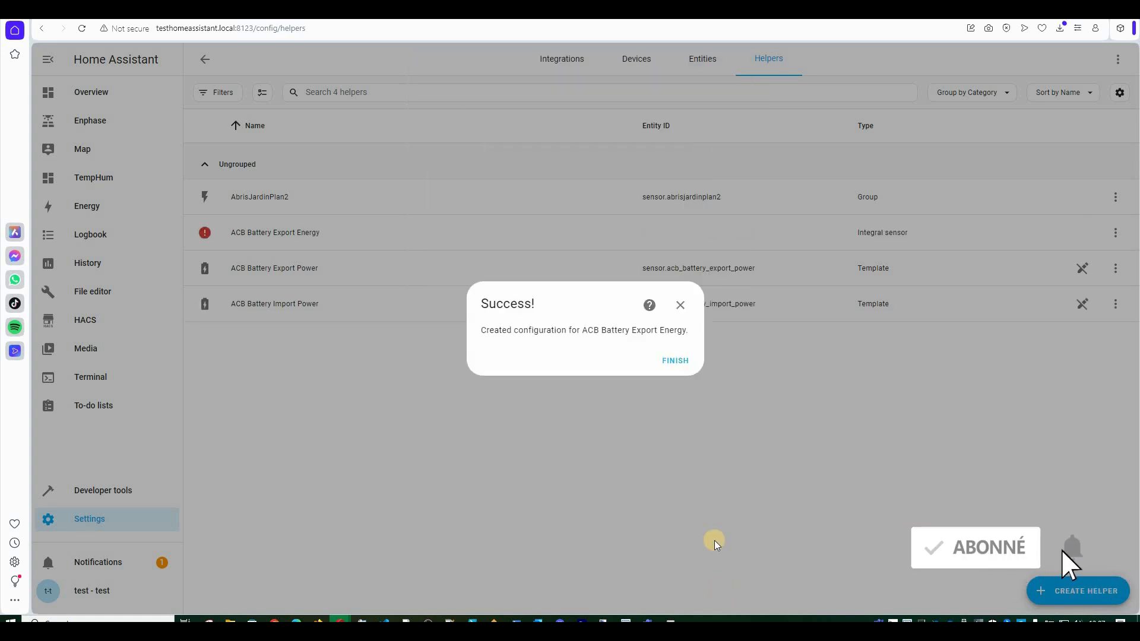
pyautogui.click(672, 360)
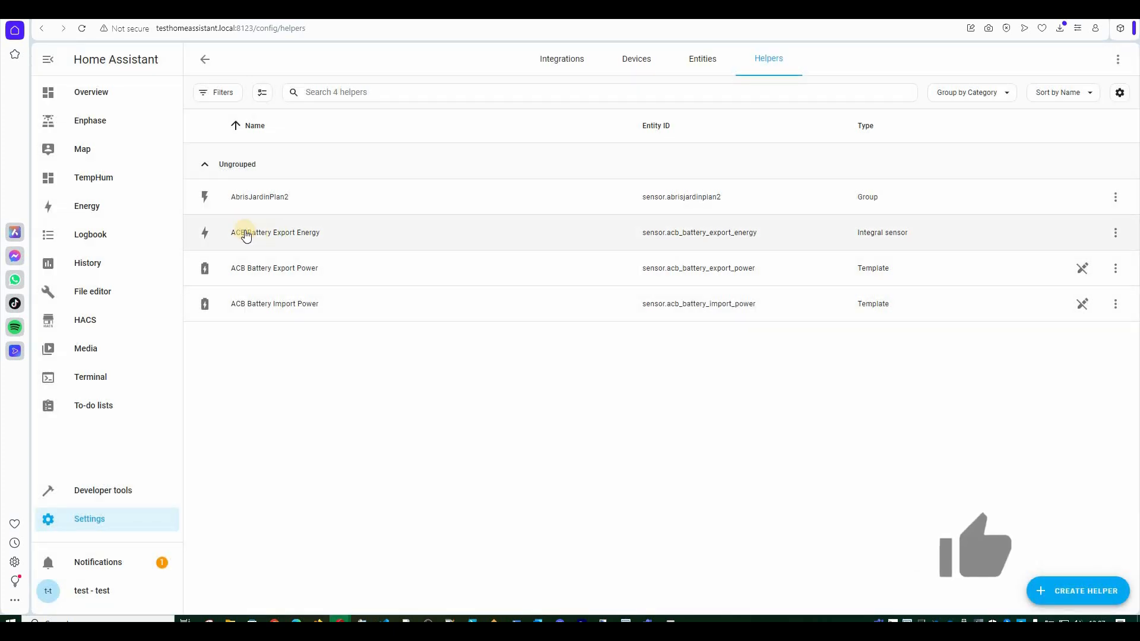
# Step: Start a second Integral sensor helper named ACB Battery Import Energy with the k (kilo) metric prefix
pyautogui.click(208, 276)
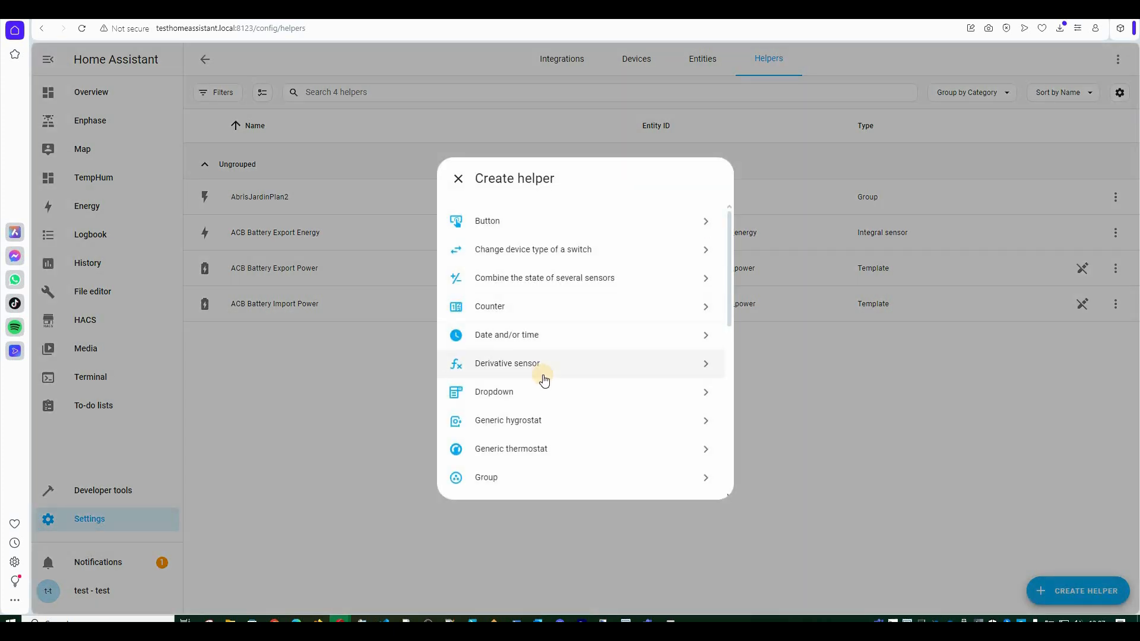
pyautogui.scroll(-4, 523, 386)
pyautogui.click(511, 298)
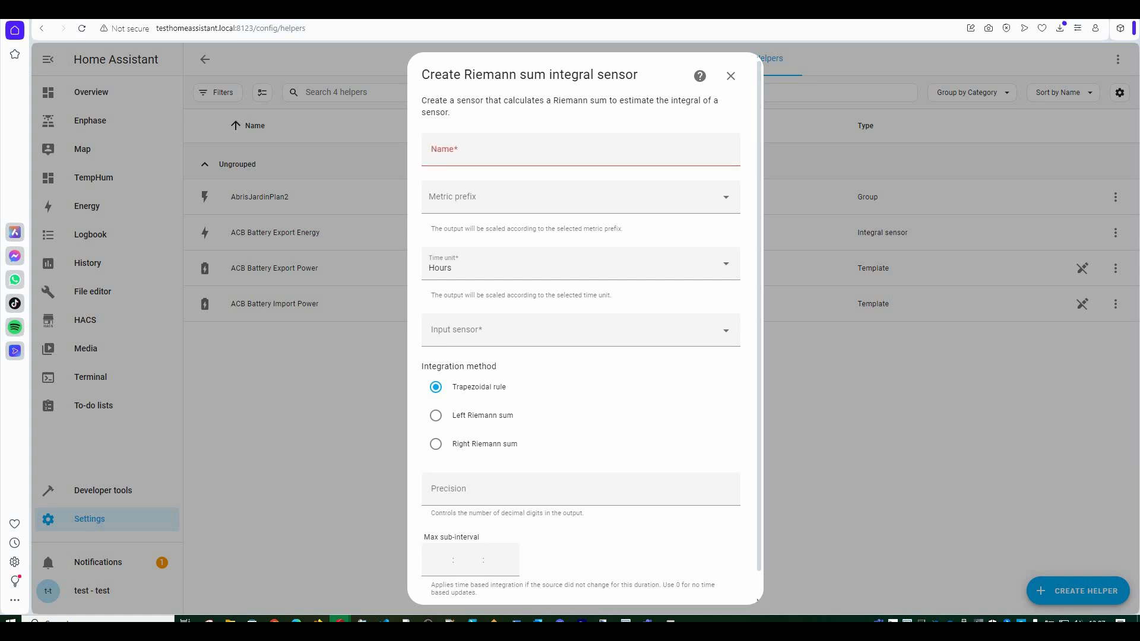
pyautogui.click(473, 155)
pyautogui.press('Up')
pyautogui.press('Return')
pyautogui.click(466, 208)
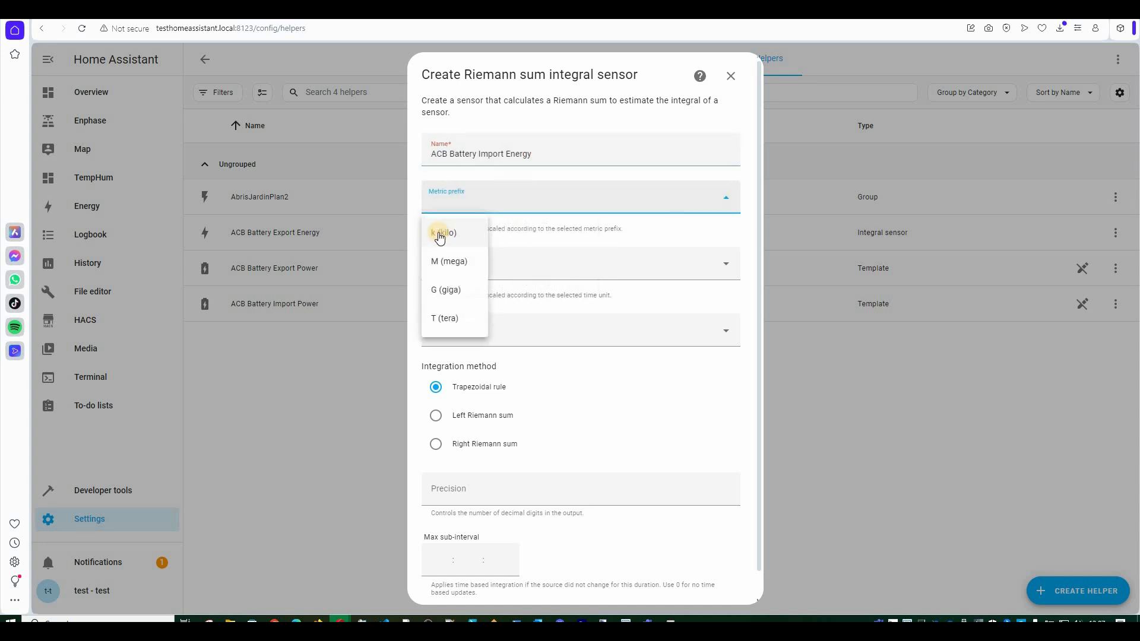
pyautogui.click(444, 232)
# Step: Keep the time unit at Hours and choose ACB Battery Import Power as the input sensor
pyautogui.click(467, 263)
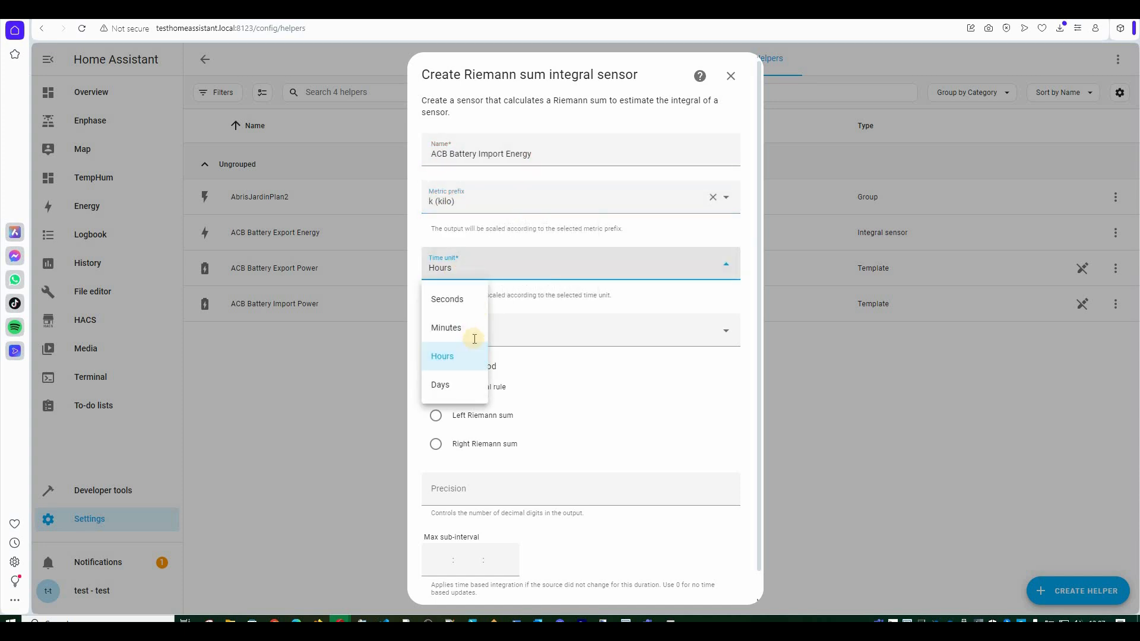
pyautogui.click(473, 337)
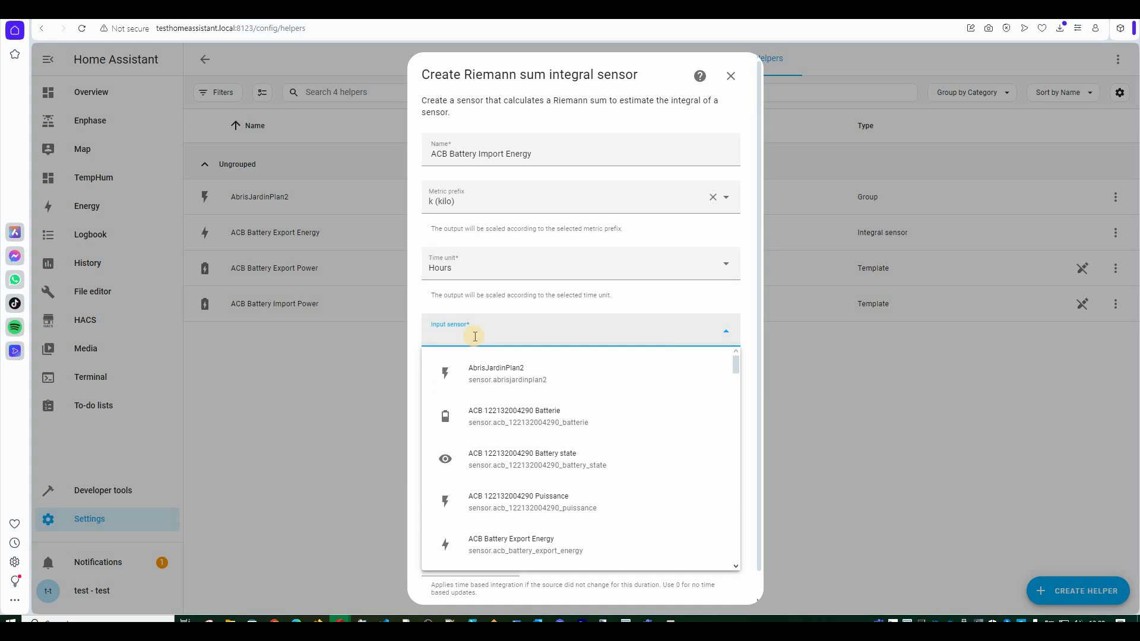
pyautogui.write('Import')
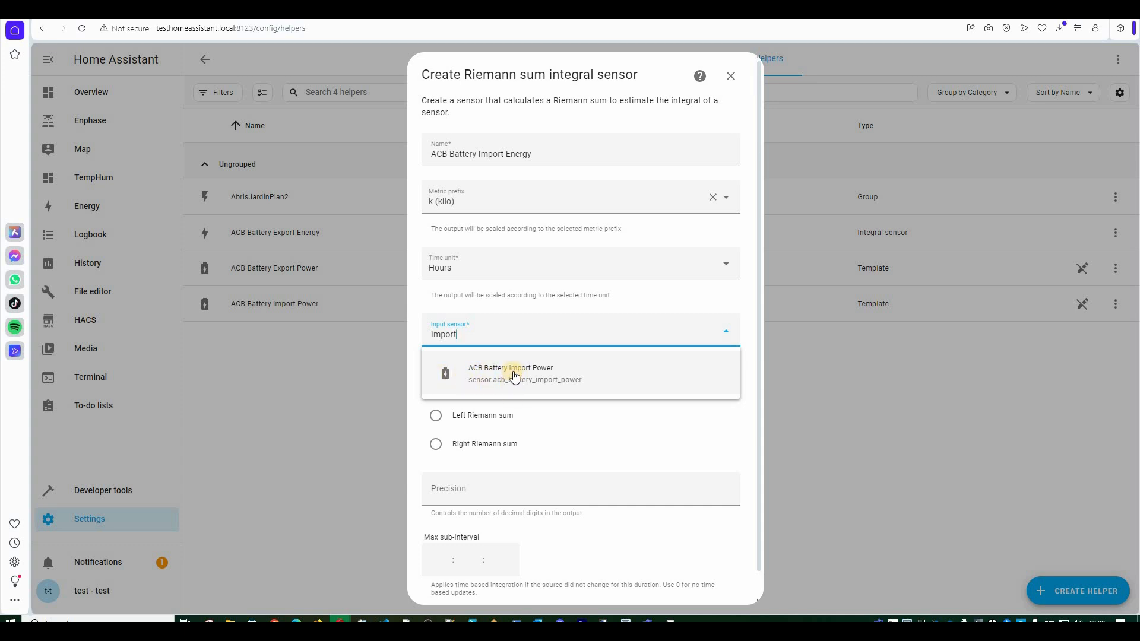
pyautogui.click(514, 376)
# Step: Set the import energy sensor to the Left Riemann sum method with precision 2, and submit the helper
pyautogui.click(436, 417)
pyautogui.click(446, 493)
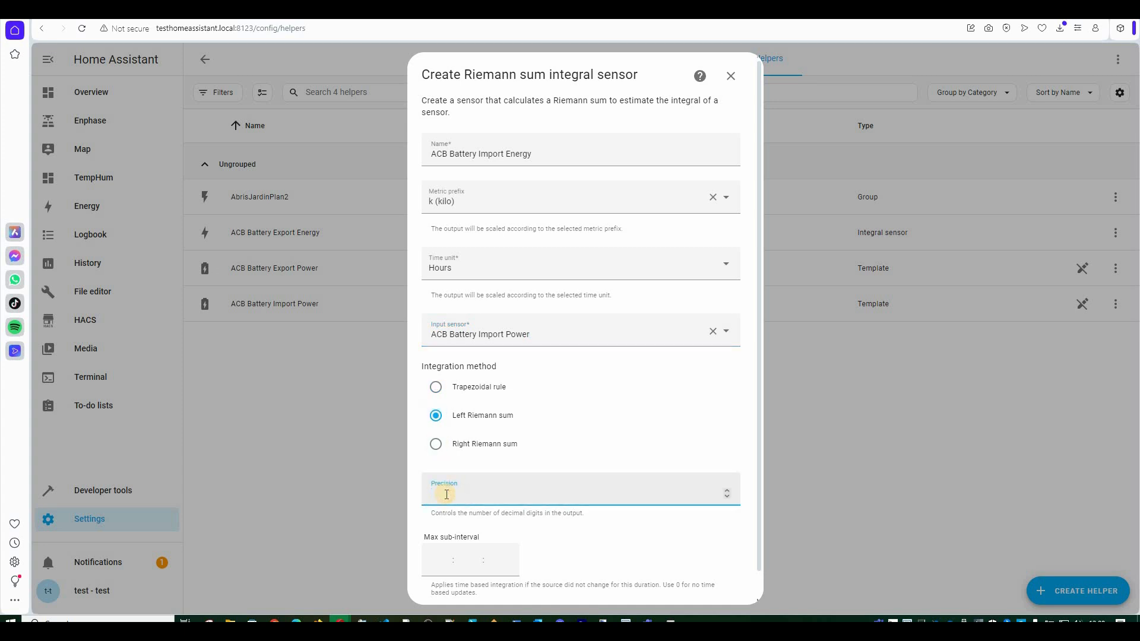
pyautogui.click(723, 557)
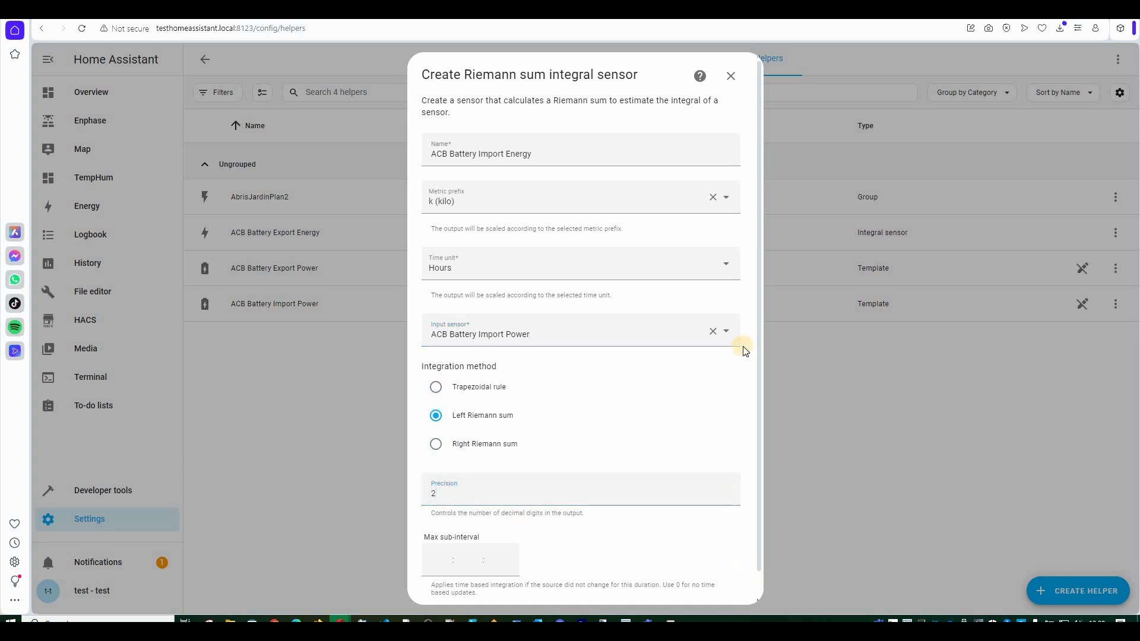
pyautogui.scroll(-1, 742, 349)
pyautogui.press('Return')
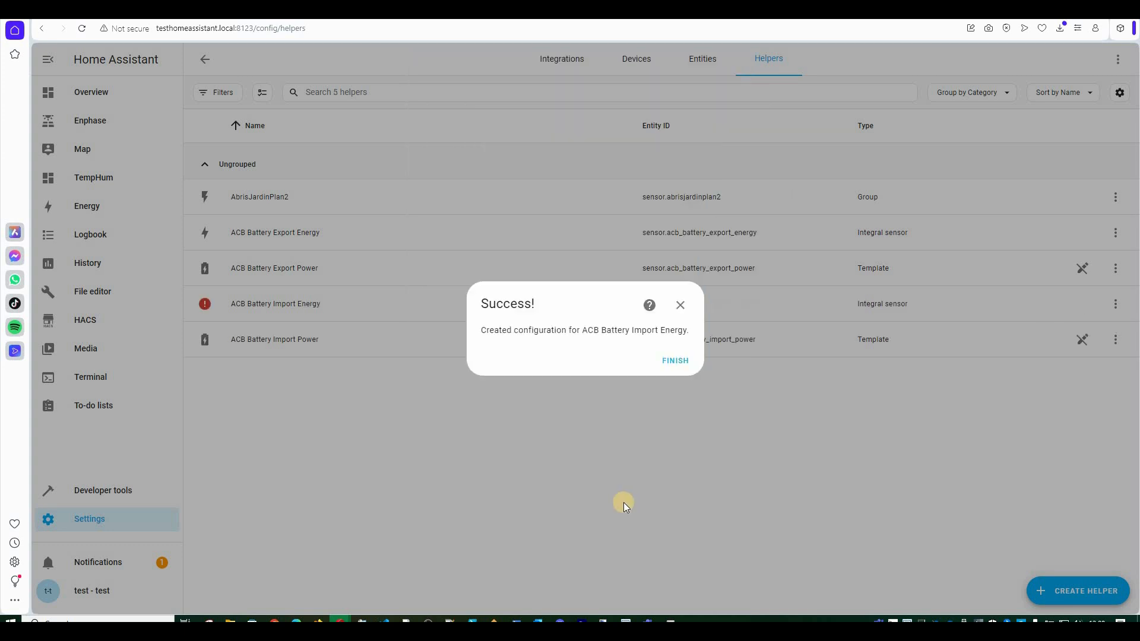
pyautogui.click(389, 261)
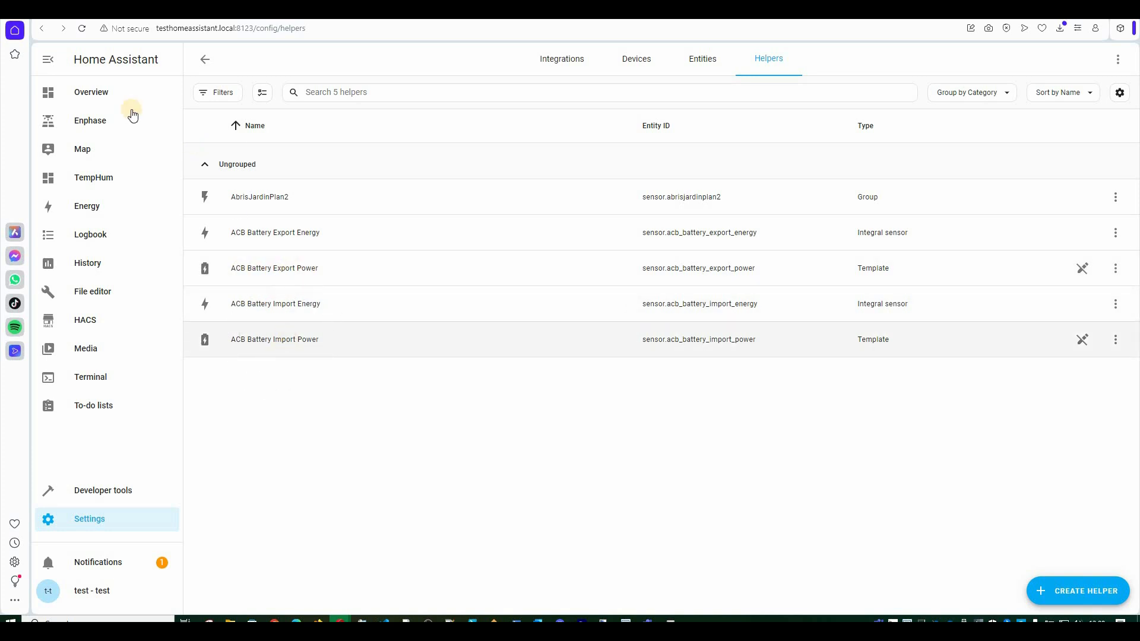
# Step: Check the new battery energy sensors and the ACB Battery Import Power history on Overview, and open the Energy dashboard
pyautogui.click(77, 91)
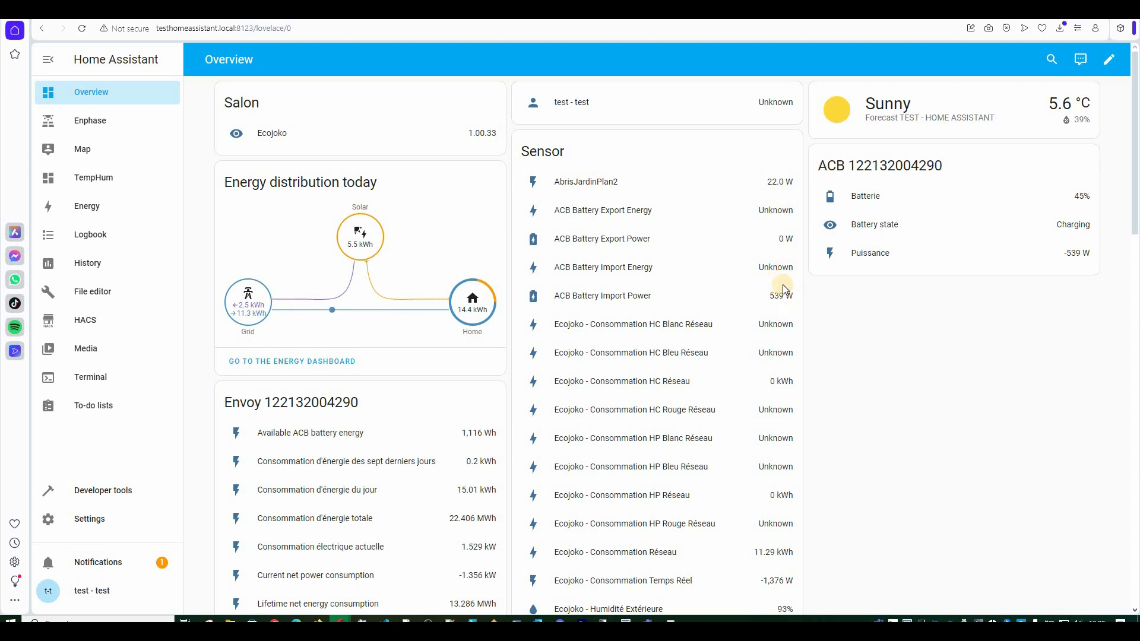
pyautogui.click(603, 294)
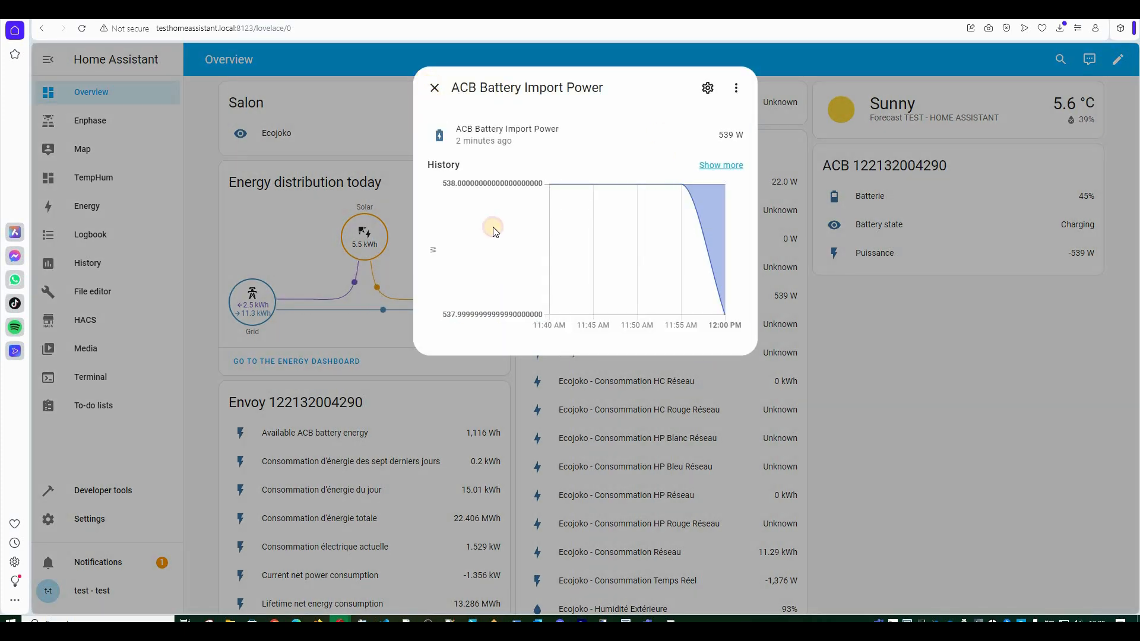
pyautogui.press('Escape')
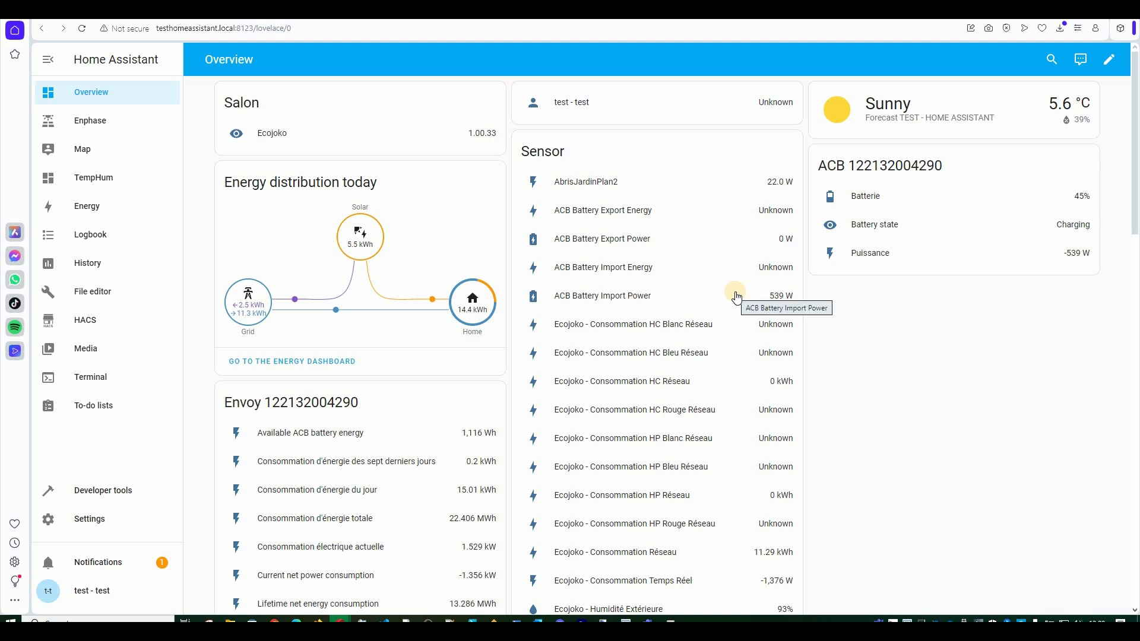
pyautogui.click(94, 212)
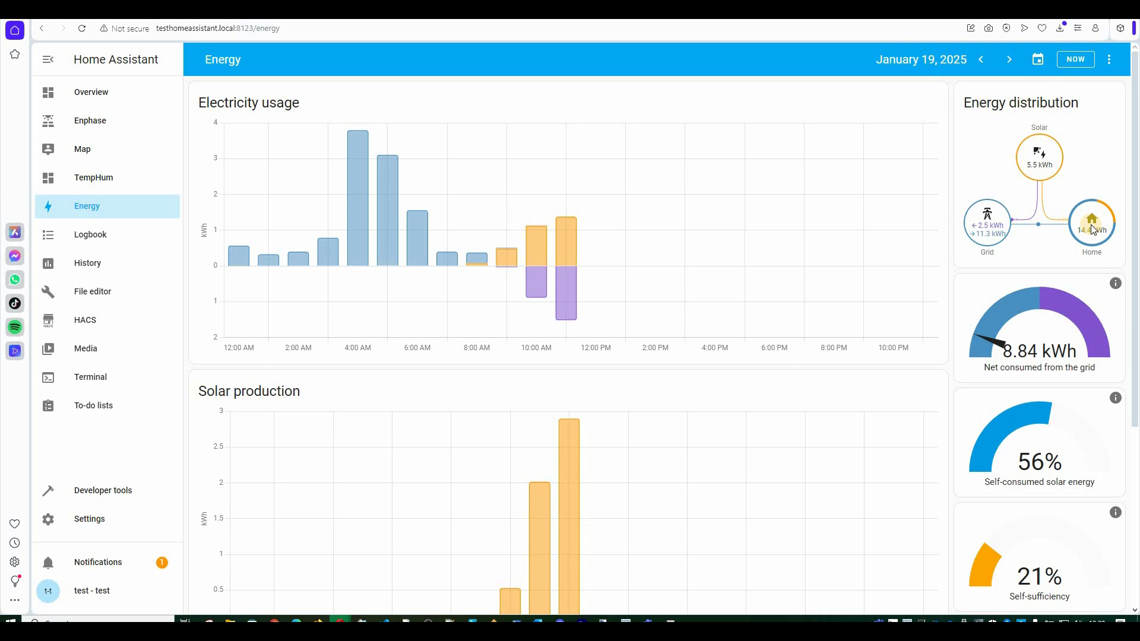
# Step: Open the energy configuration and start adding a home battery system with ACB Battery Import Energy as the energy going in
pyautogui.click(1109, 59)
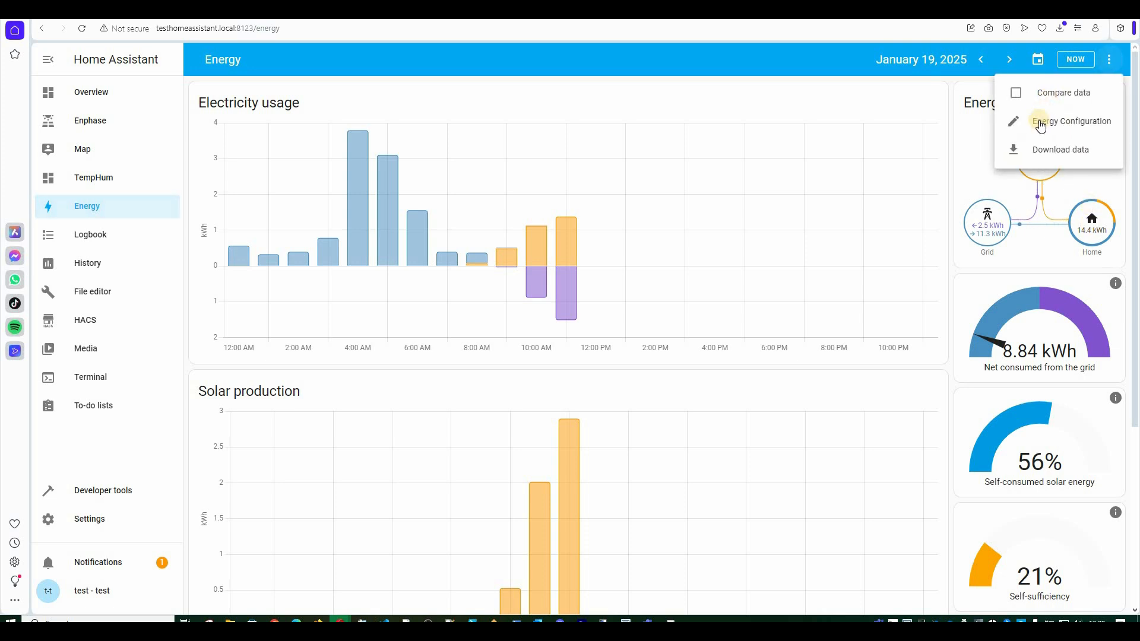
pyautogui.click(1044, 118)
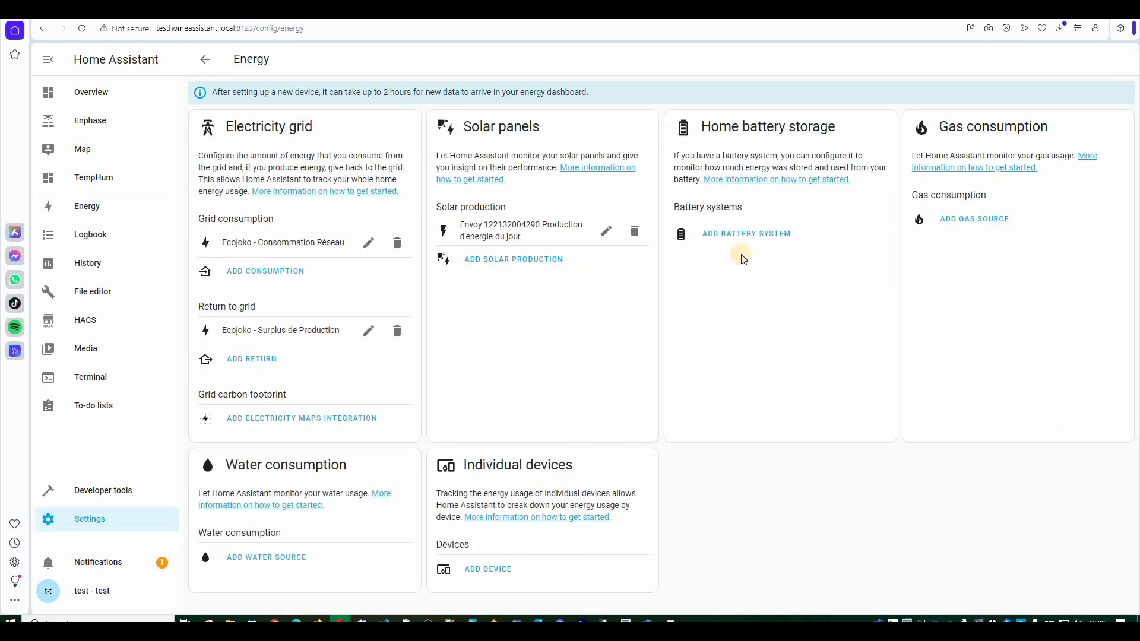
pyautogui.click(745, 234)
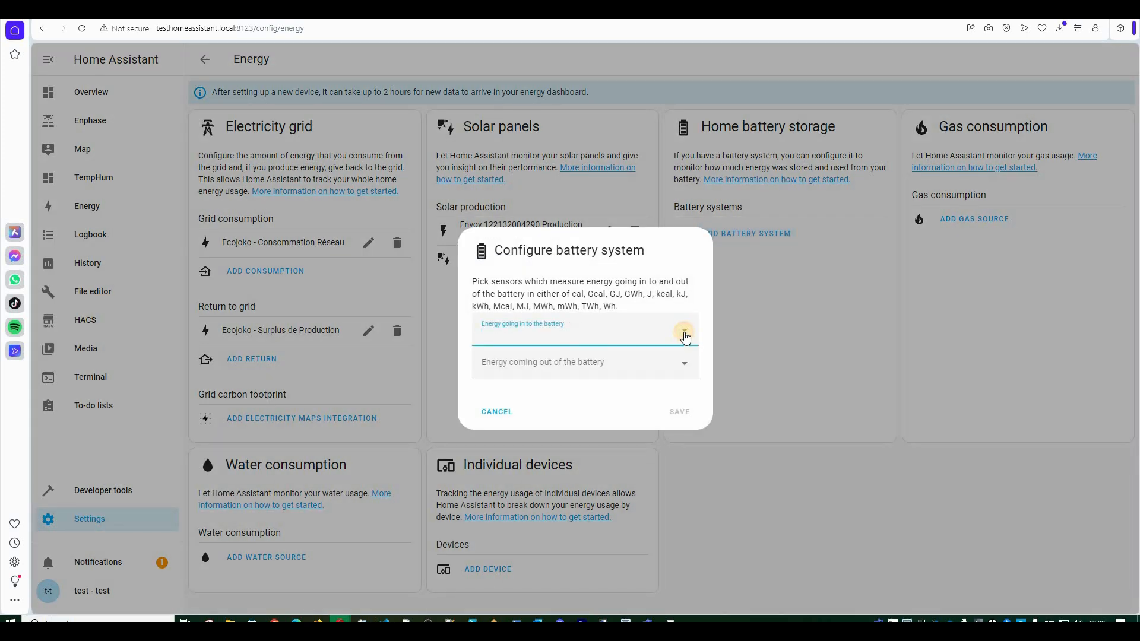
pyautogui.click(684, 332)
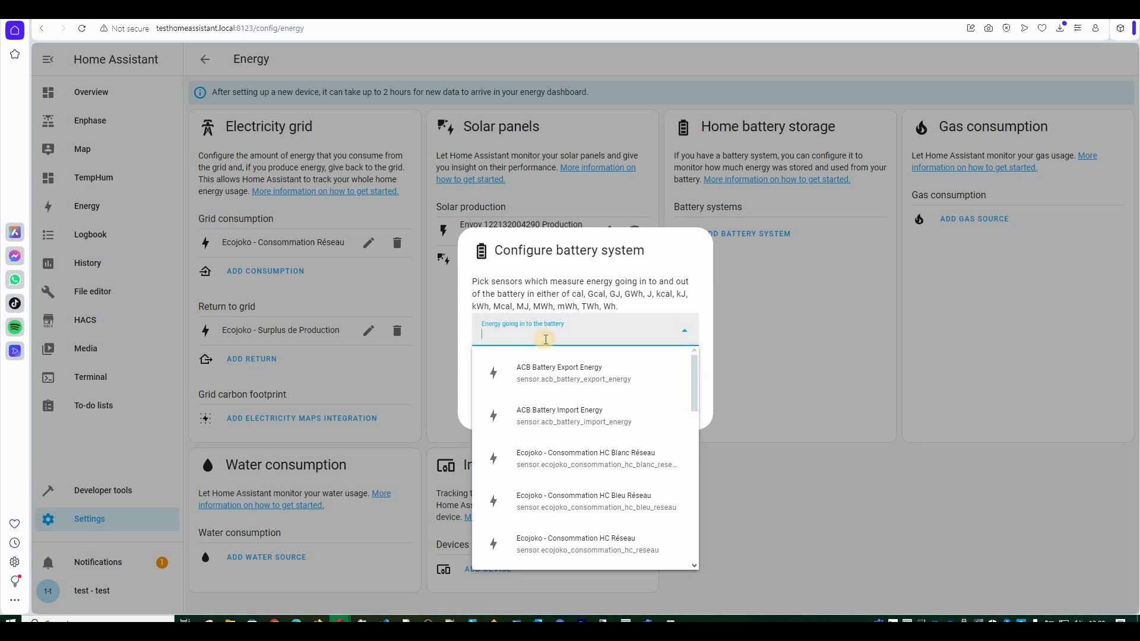
pyautogui.write('impo')
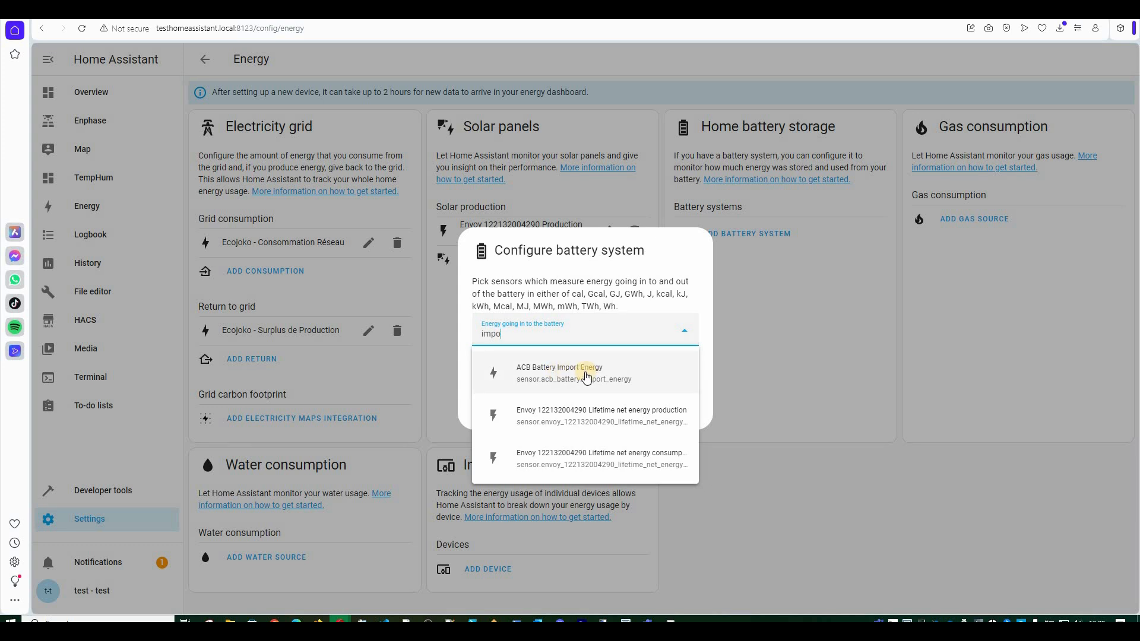
pyautogui.click(534, 371)
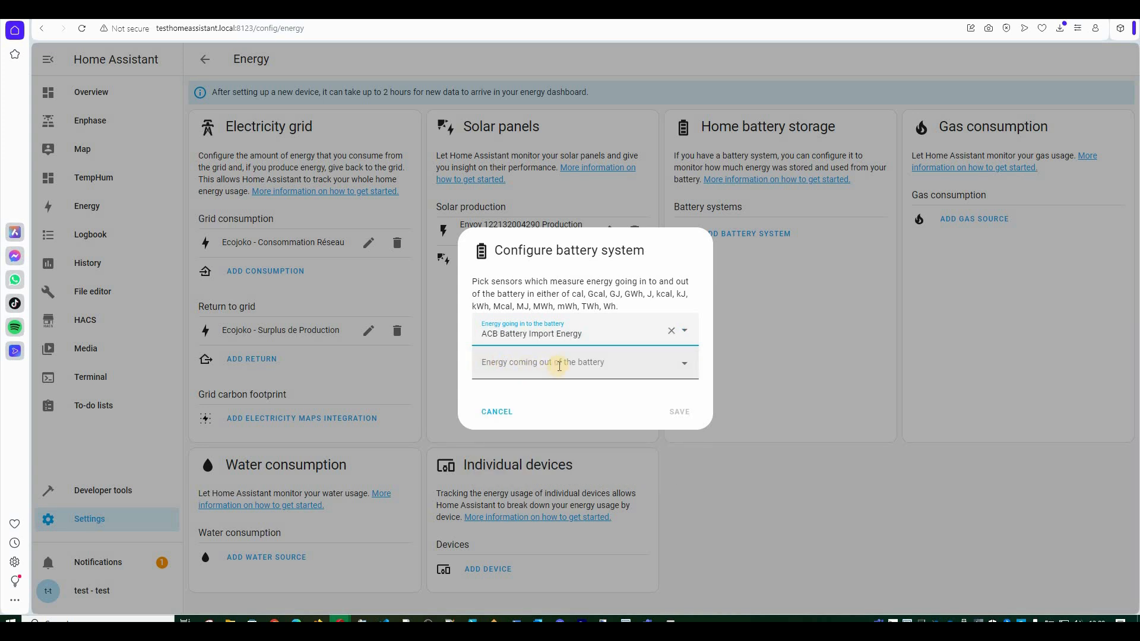
# Step: Choose ACB Battery Export Energy as the energy coming out of the battery and save the battery system
pyautogui.click(560, 366)
pyautogui.write('export')
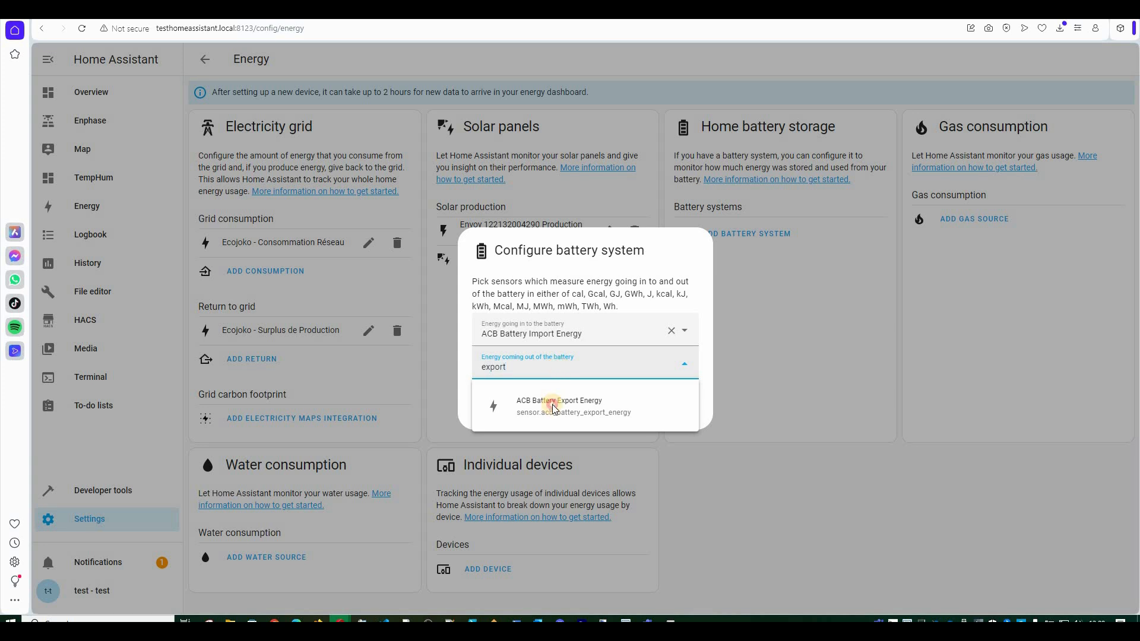
pyautogui.click(553, 408)
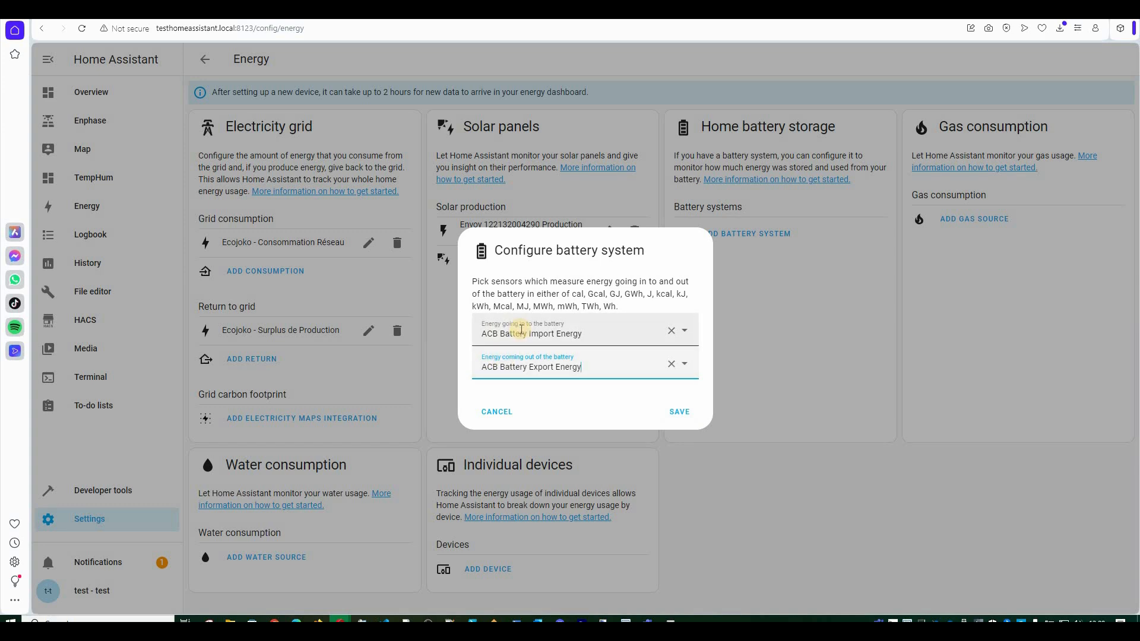
pyautogui.click(683, 412)
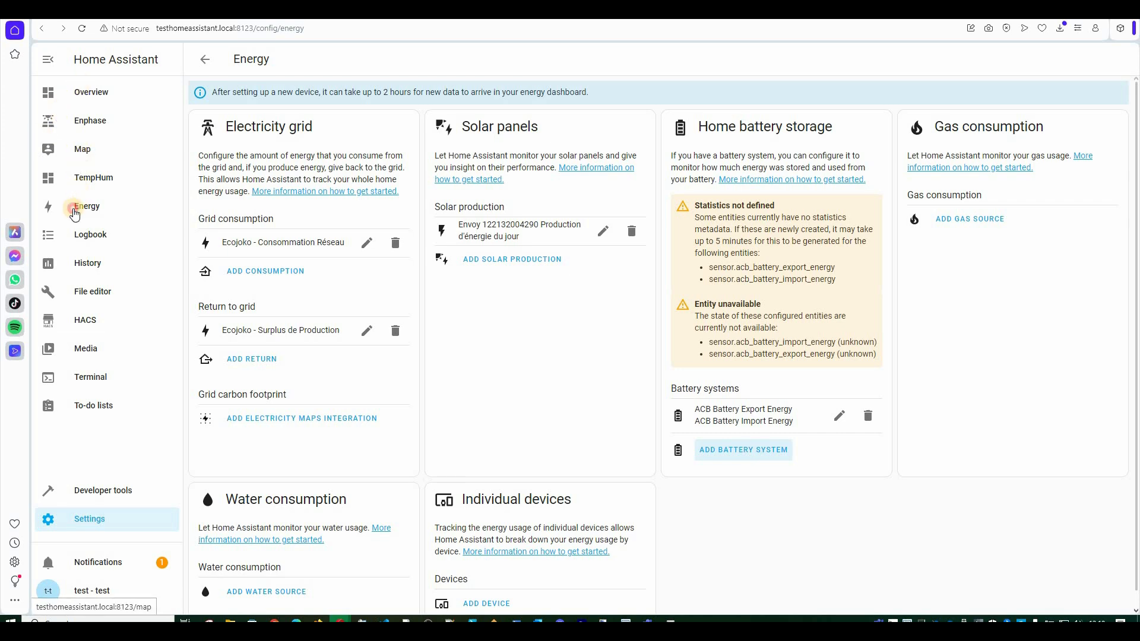
# Step: Check the battery in the dashboard's energy distribution, and review the grid and solar sources in the energy configuration
pyautogui.click(105, 211)
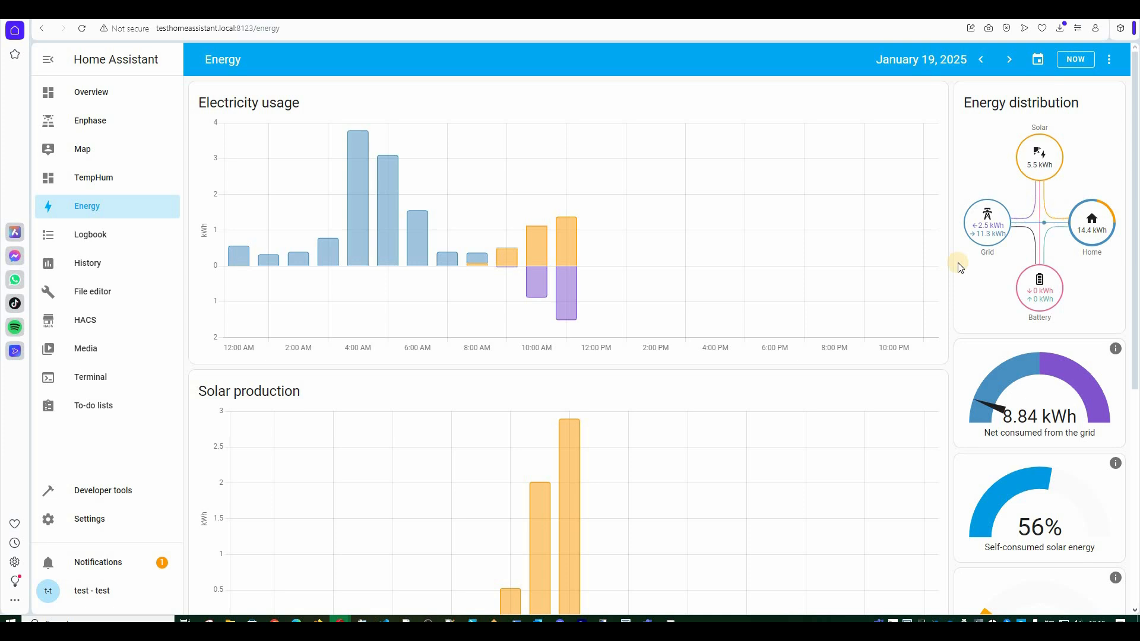
pyautogui.click(984, 227)
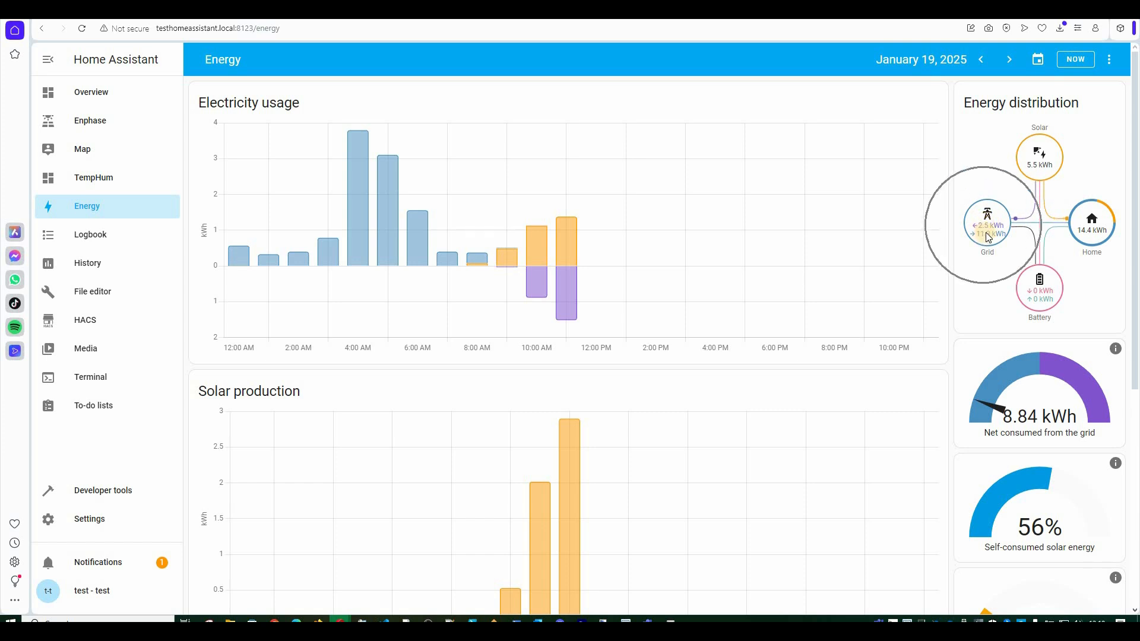
pyautogui.click(1115, 58)
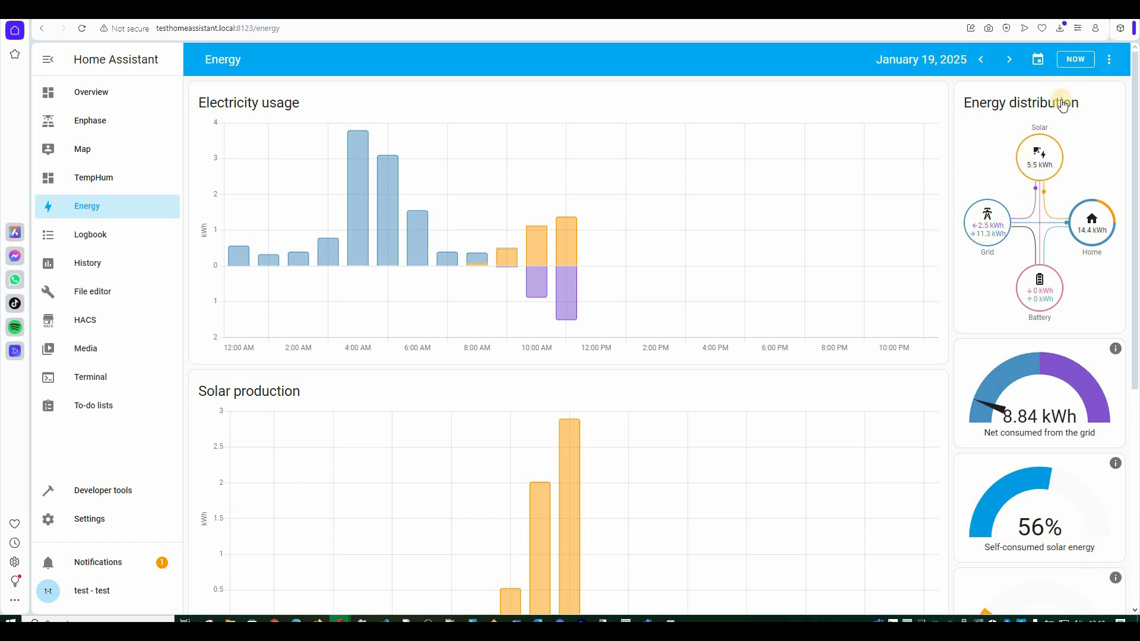
pyautogui.click(1052, 118)
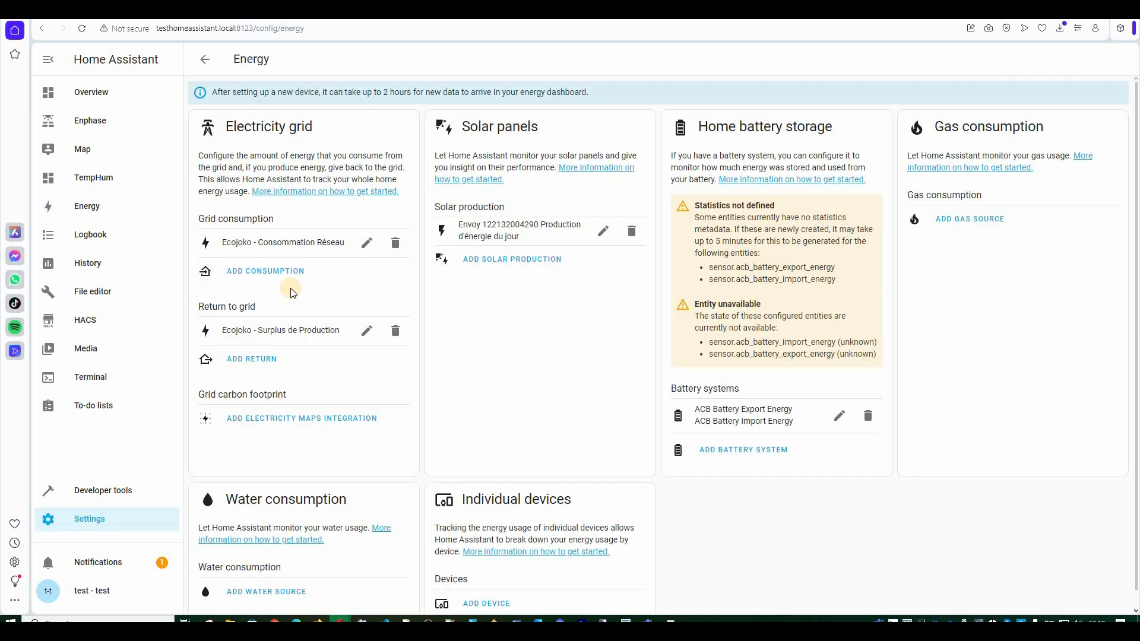
pyautogui.moveTo(227, 242); pyautogui.dragTo(349, 241)
pyautogui.click(499, 383)
pyautogui.tripleClick(546, 132)
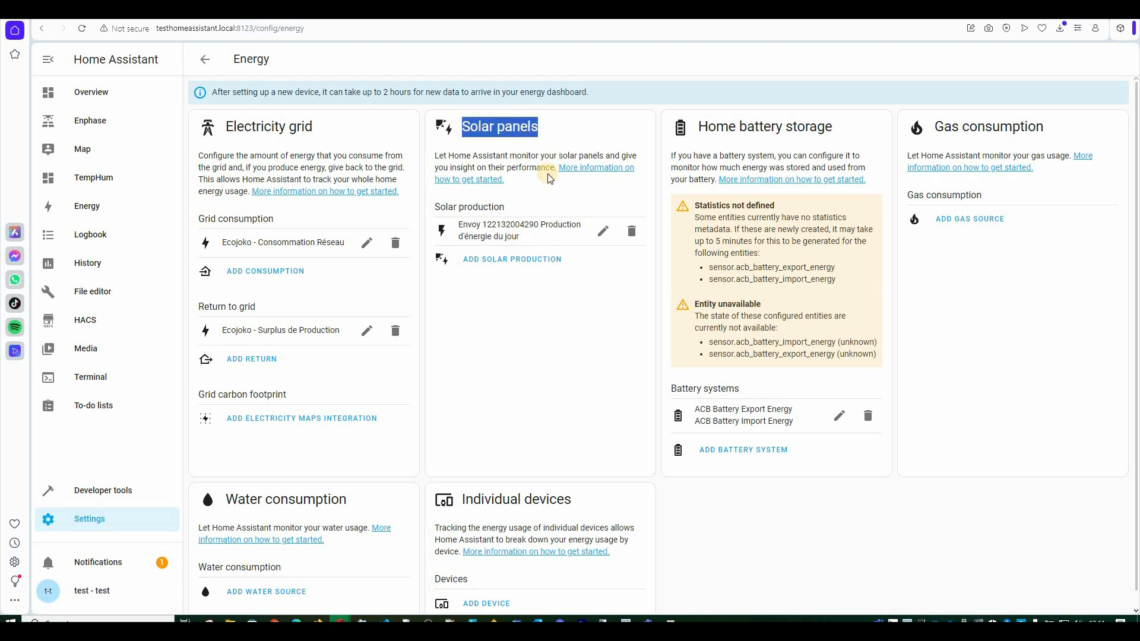
pyautogui.click(527, 336)
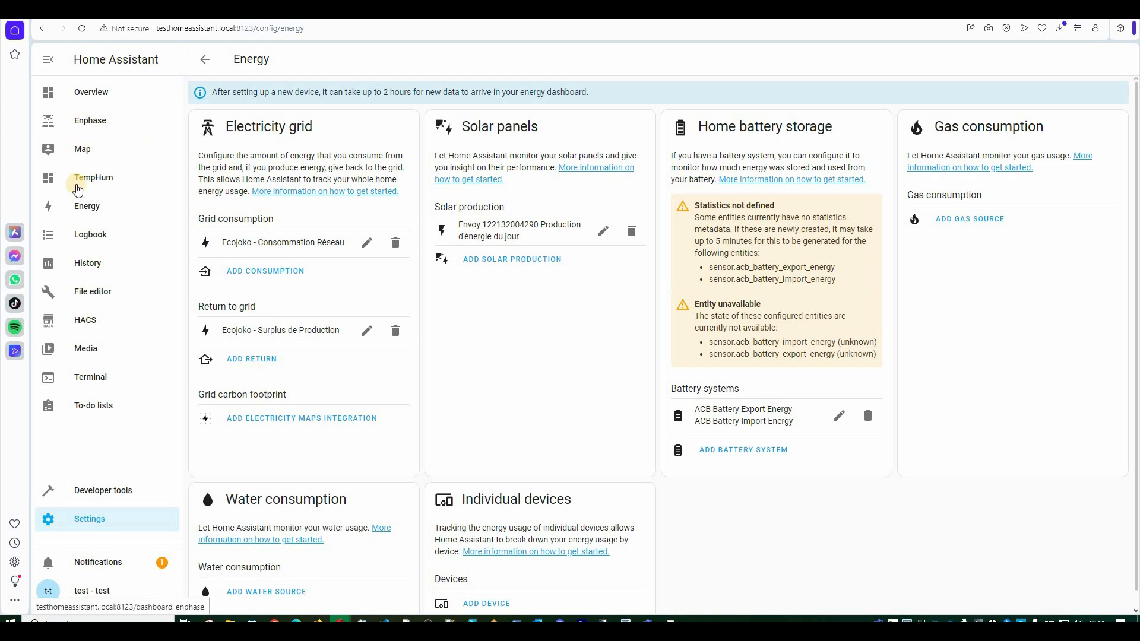
pyautogui.click(86, 205)
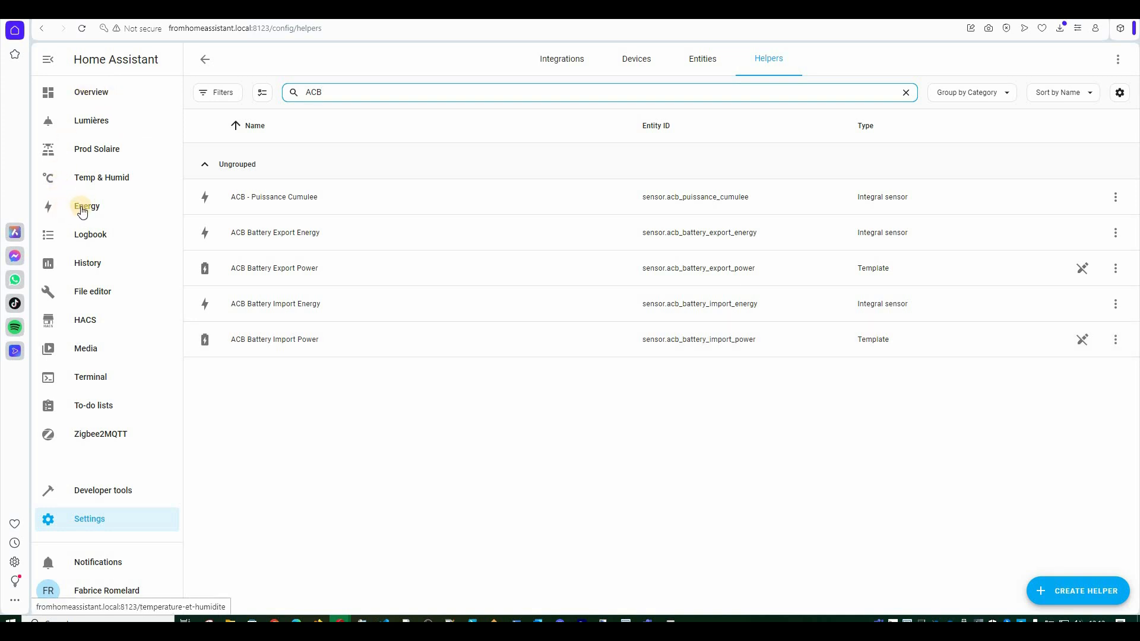
# Step: On the fromhomeassistant.local instance, open the Energy dashboard and examine battery charging and consumption, including the hourly bars for January 18, 2025
pyautogui.click(116, 207)
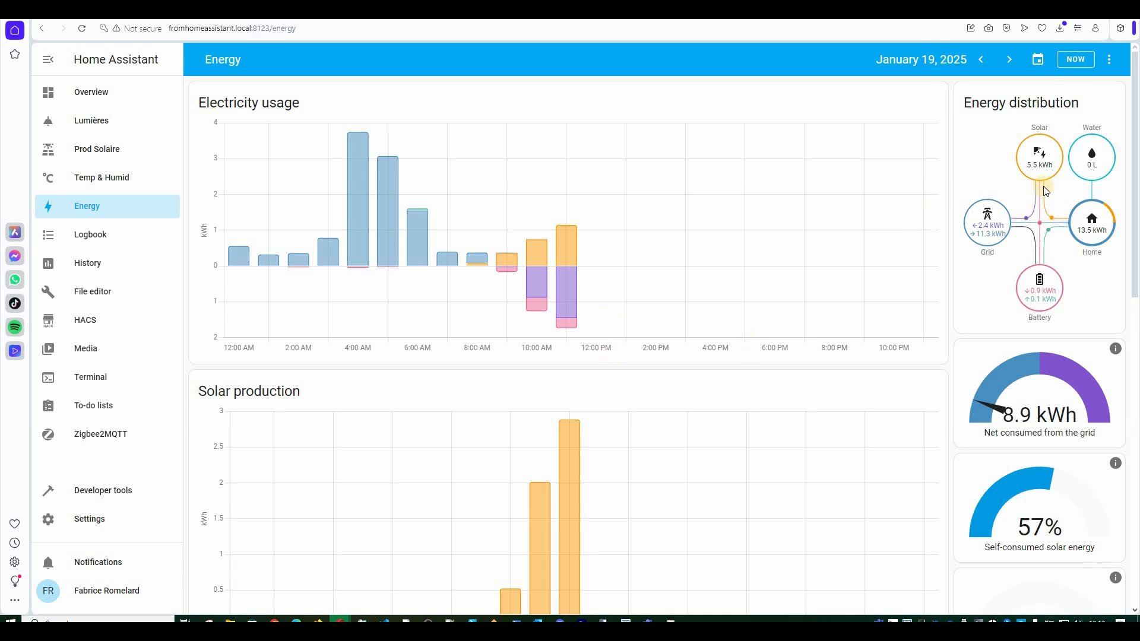
pyautogui.click(1050, 299)
pyautogui.moveTo(571, 323)
pyautogui.click(981, 59)
pyautogui.moveTo(747, 164)
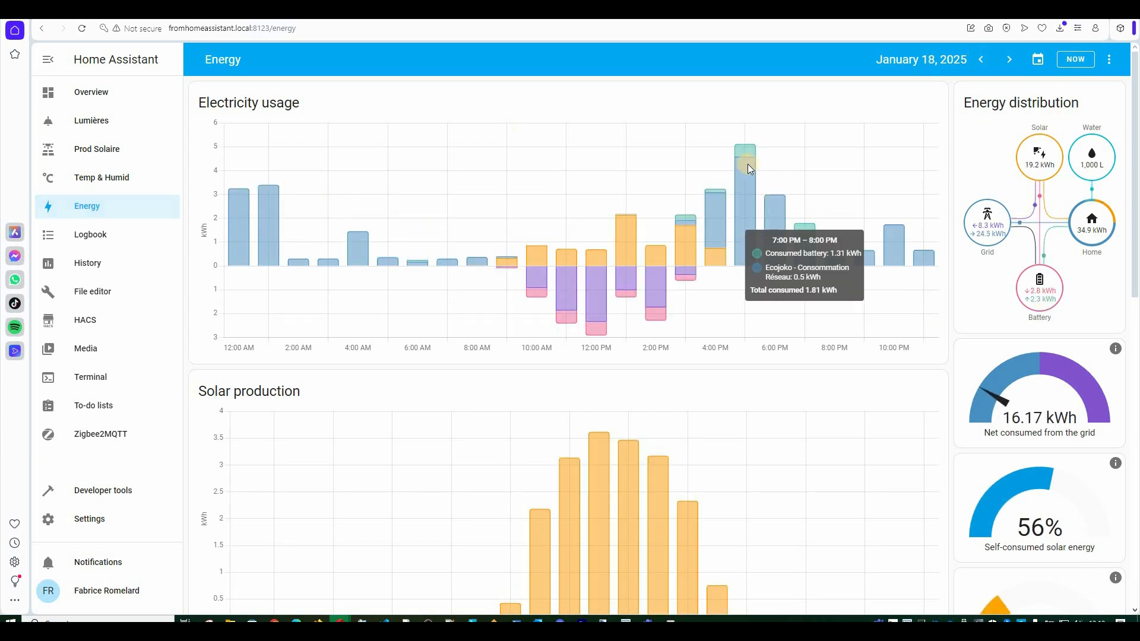